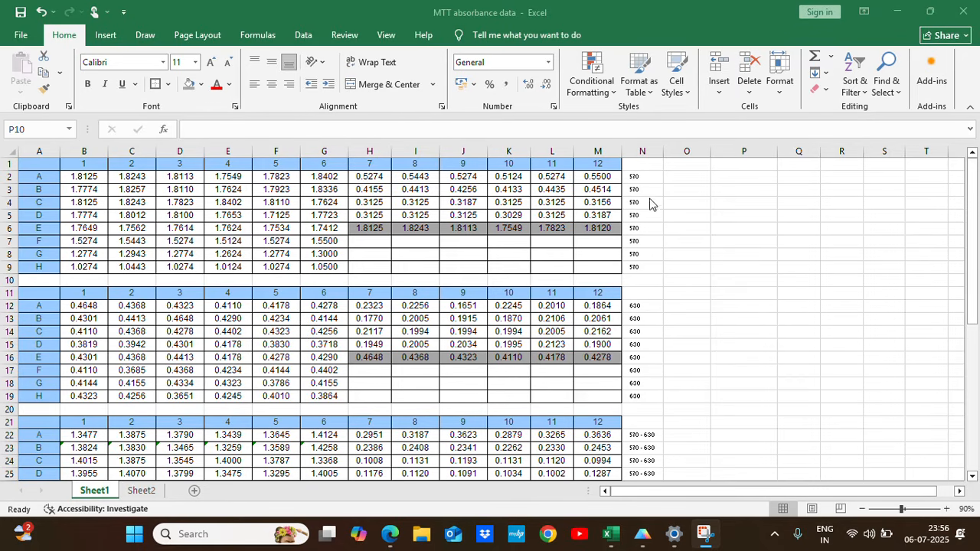
Review the finished absorbance and cell viability tables on Sheet1 and the dose-response and bar graphs in GraphPad Prism.
scroll(708, 297, "down", 6)
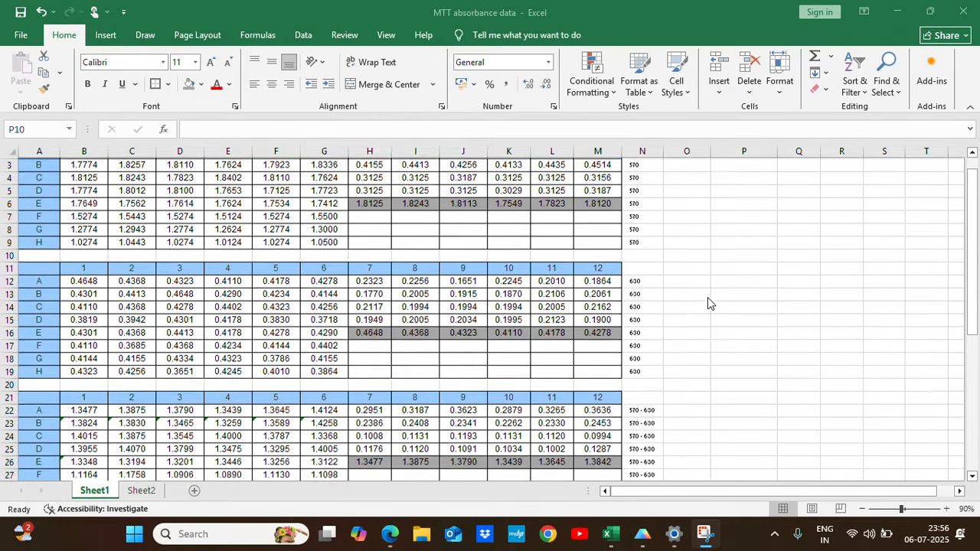
scroll(708, 297, "down", 2)
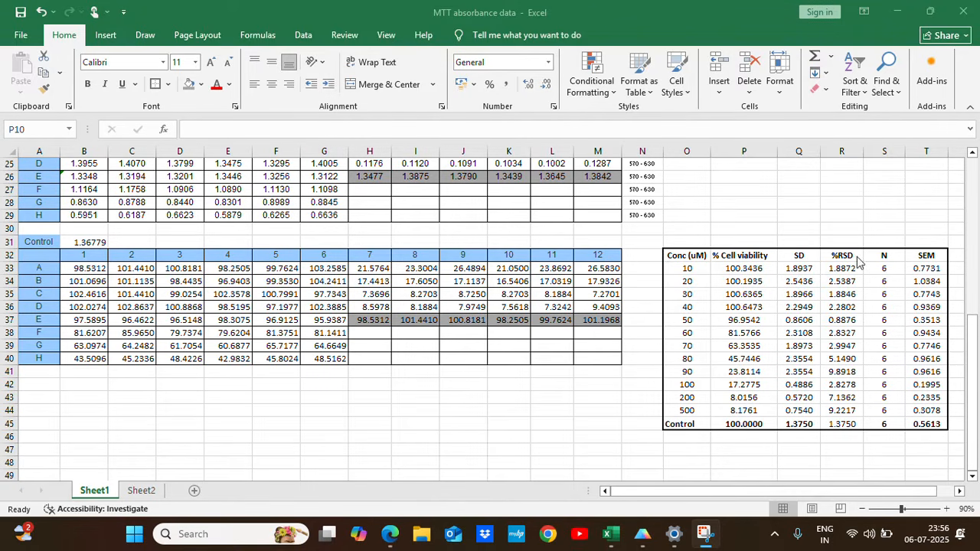
left_click(642, 534)
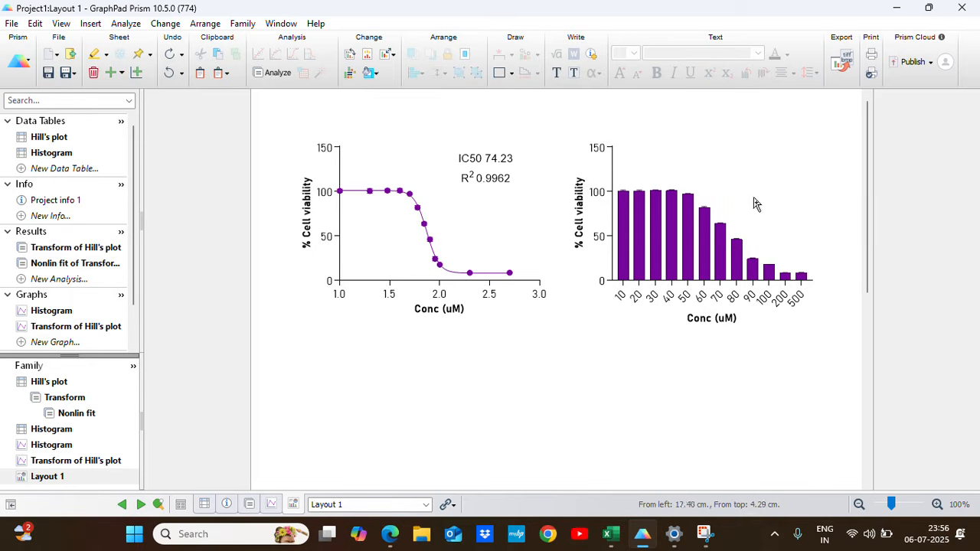
left_click(896, 8)
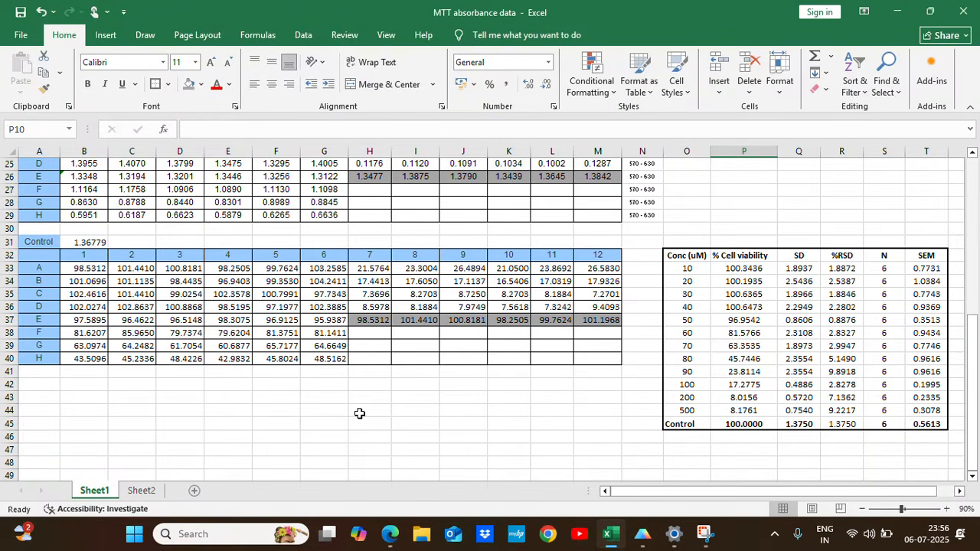
On Sheet2, shade the control wells H6:M6 and H16:M16 gray in the 570 and 630 tables.
left_click(140, 491)
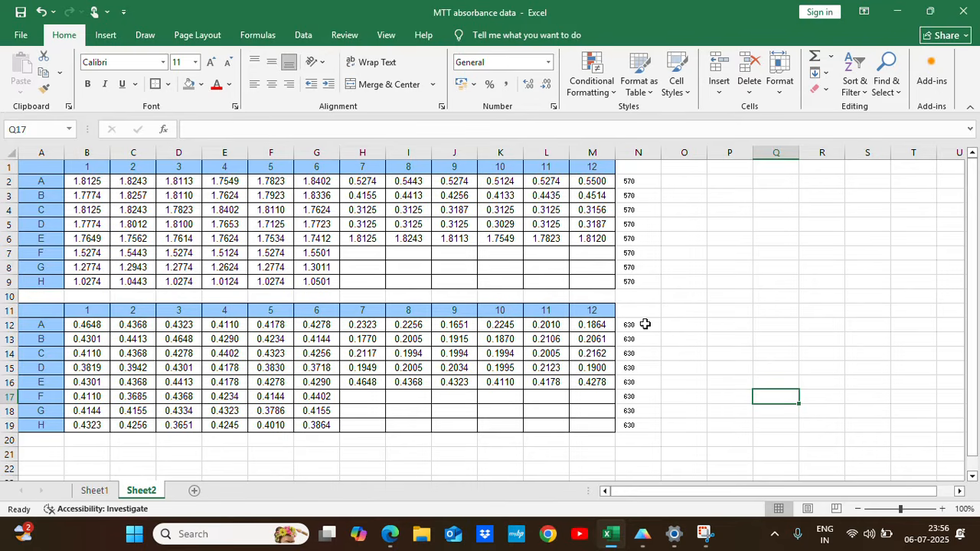
left_click_drag(360, 238, 590, 239)
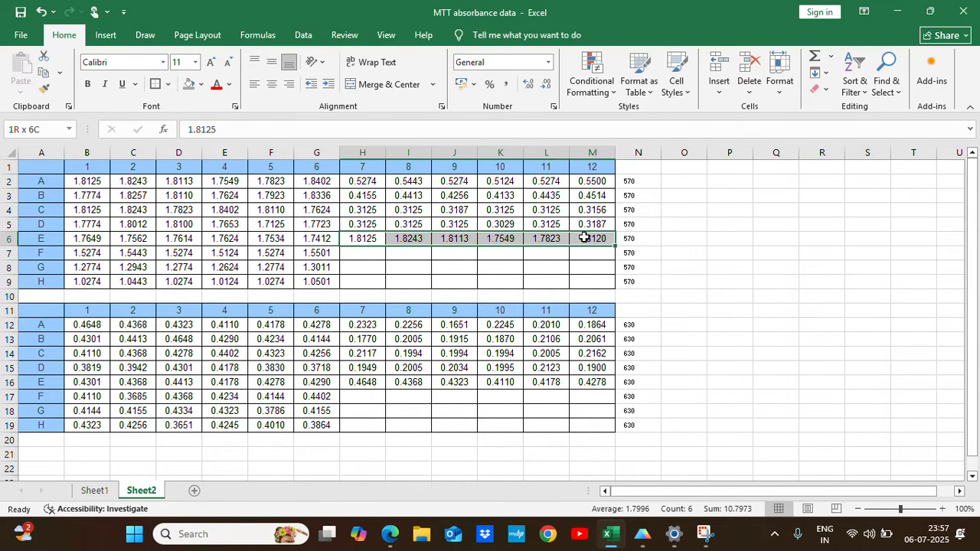
left_click_drag(363, 382, 583, 382)
left_click(188, 85)
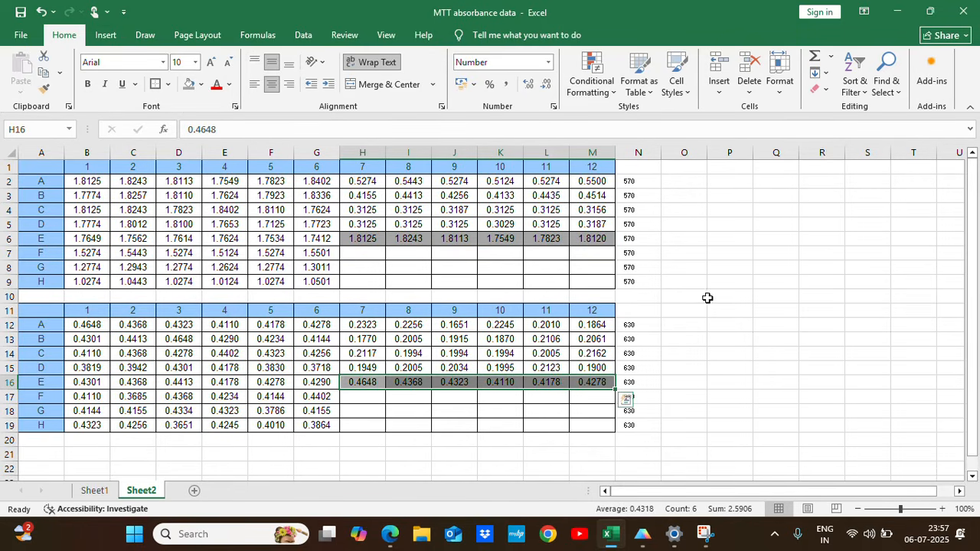
Copy the row labels A11:A19 of the 630 table to A22 to start a third table.
left_click(41, 456)
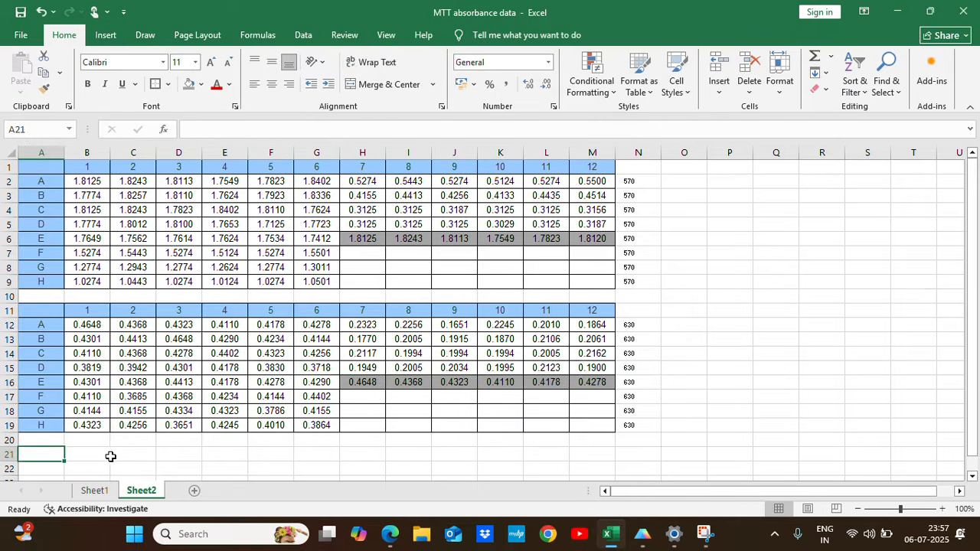
scroll(115, 456, "down", 2)
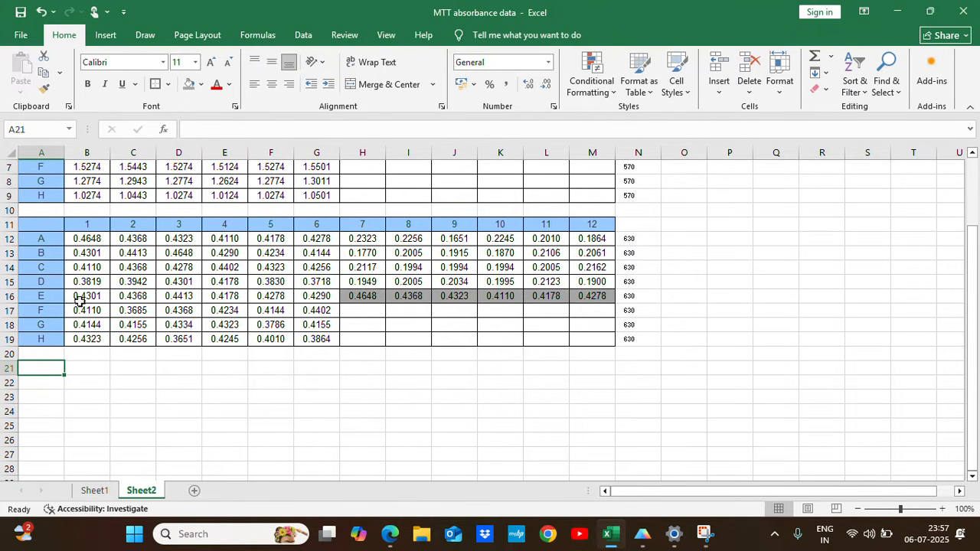
left_click(87, 369)
left_click(47, 226)
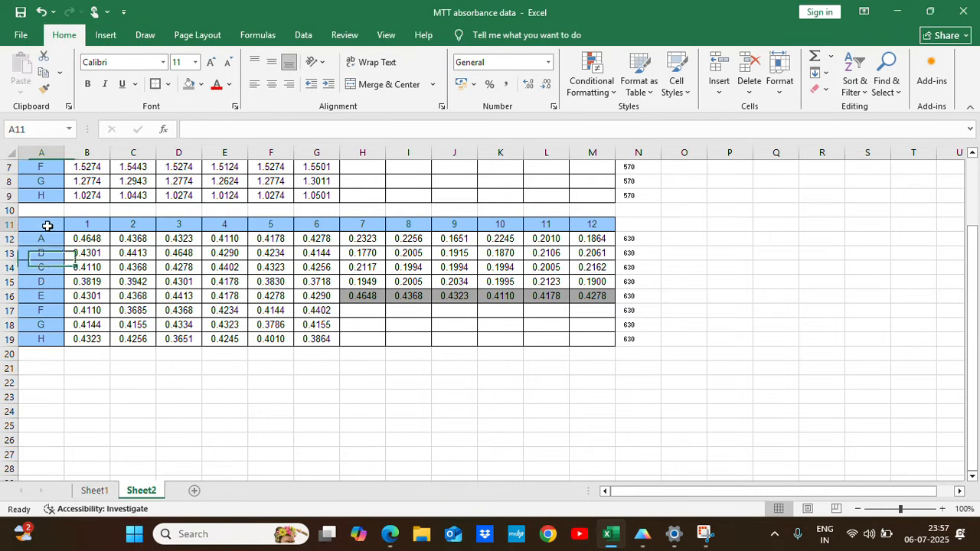
left_click_drag(48, 226, 42, 339)
key("ctrl+c")
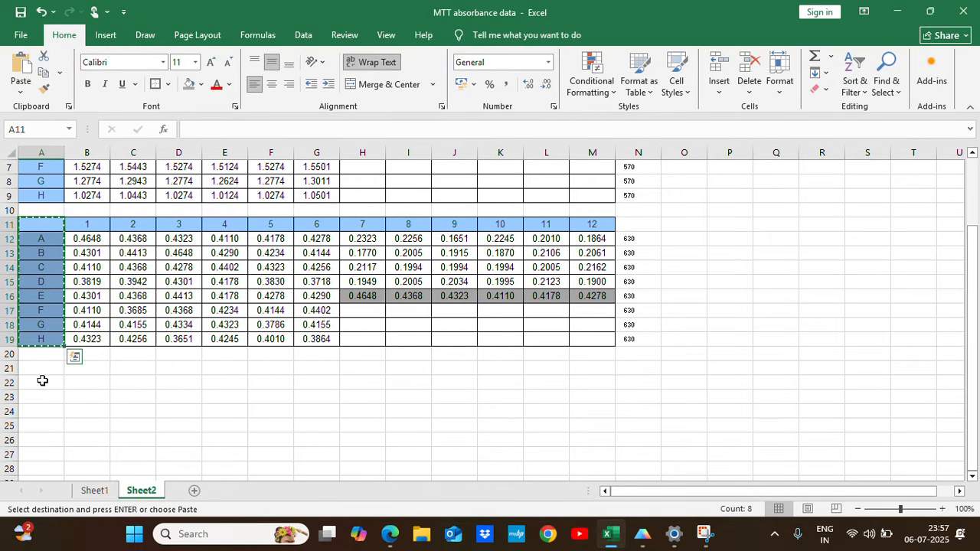
left_click(42, 380)
key("ctrl+v")
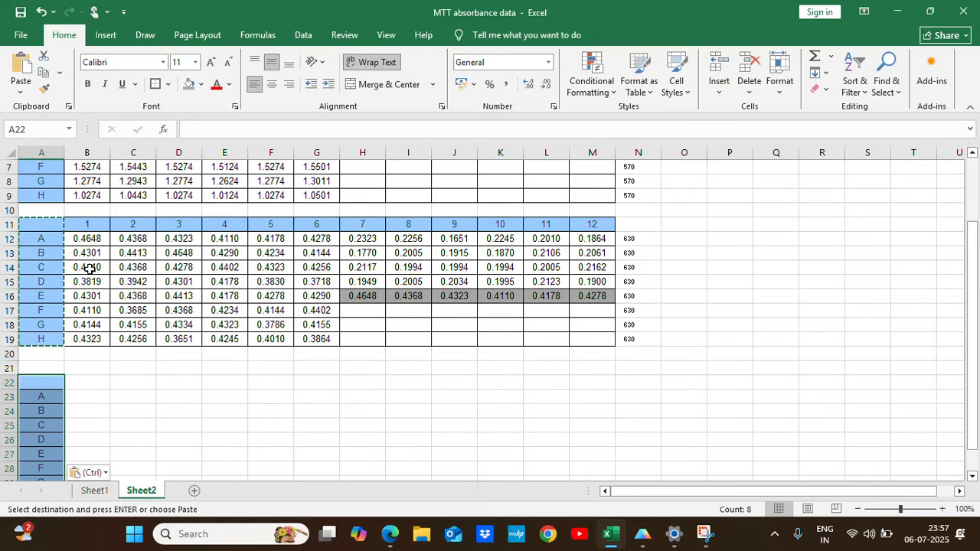
Copy the column numbers 1 to 12 from B11:M11 into the new table's header row starting at B22.
left_click_drag(83, 224, 593, 230)
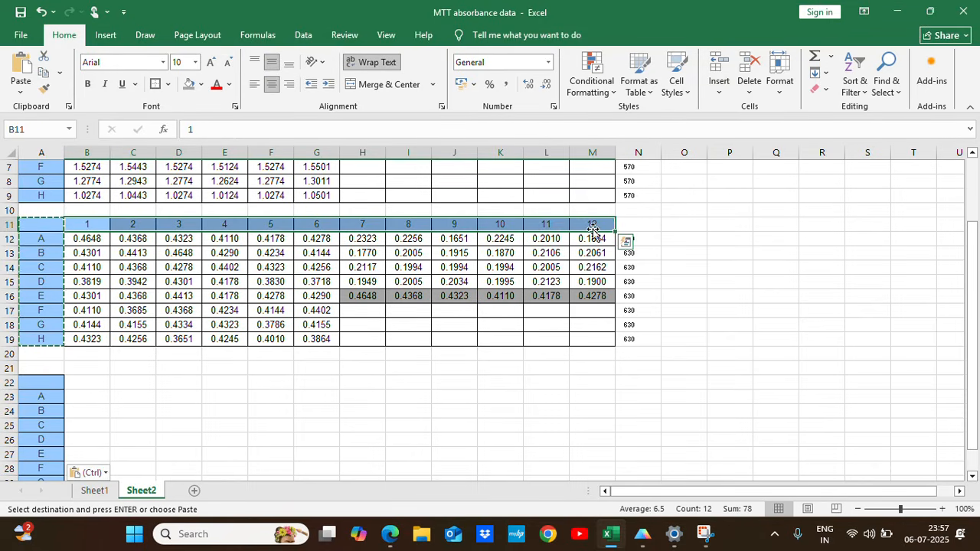
key("ctrl+c")
left_click(76, 381)
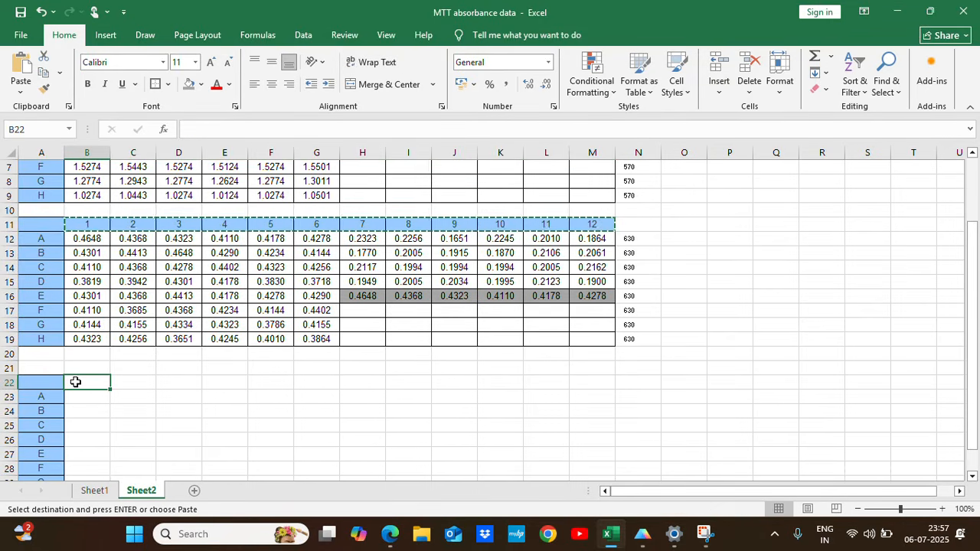
key("ctrl+v")
Enter the formula =B2-B12 in B23 to subtract the 630 reading from the 570 reading.
scroll(231, 409, "down", 1)
left_click(84, 357)
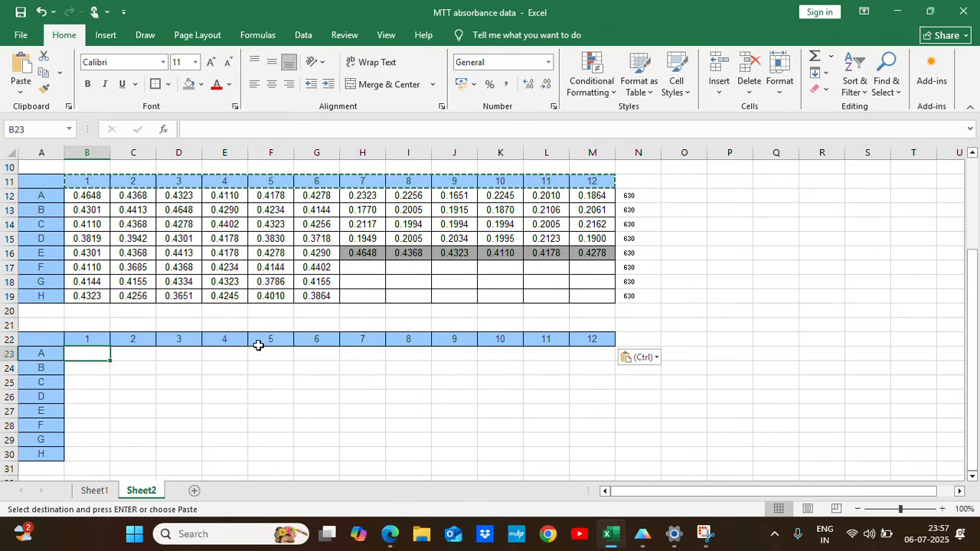
type("=")
scroll(210, 313, "up", 3)
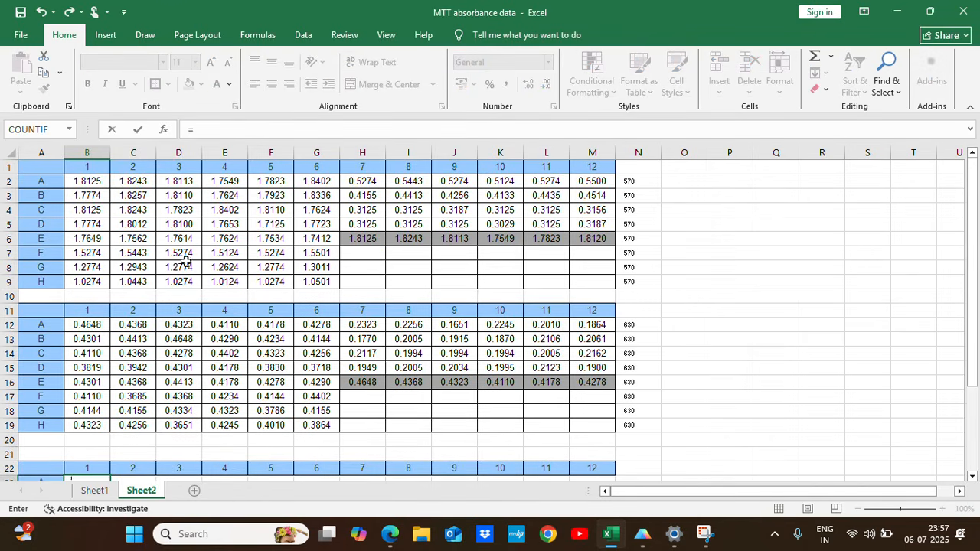
left_click(87, 180)
type("-")
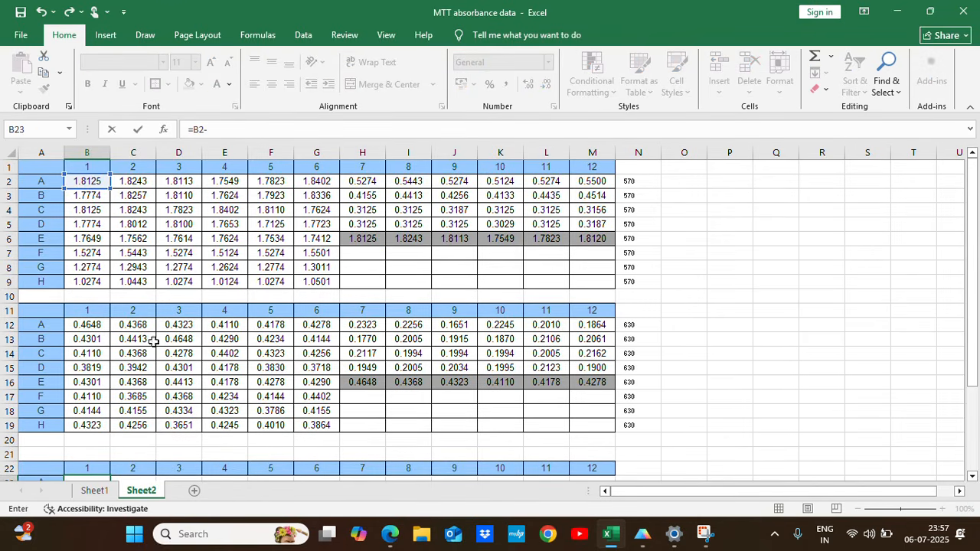
left_click(97, 326)
key("Return")
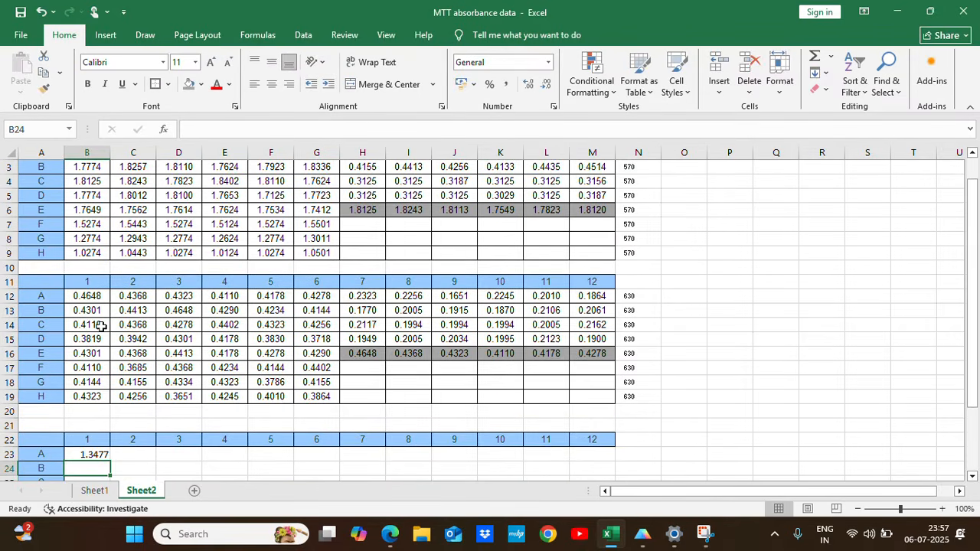
Fill the subtraction formula from B23 across to column M and down to row 30.
scroll(131, 345, "down", 1)
left_click(95, 412)
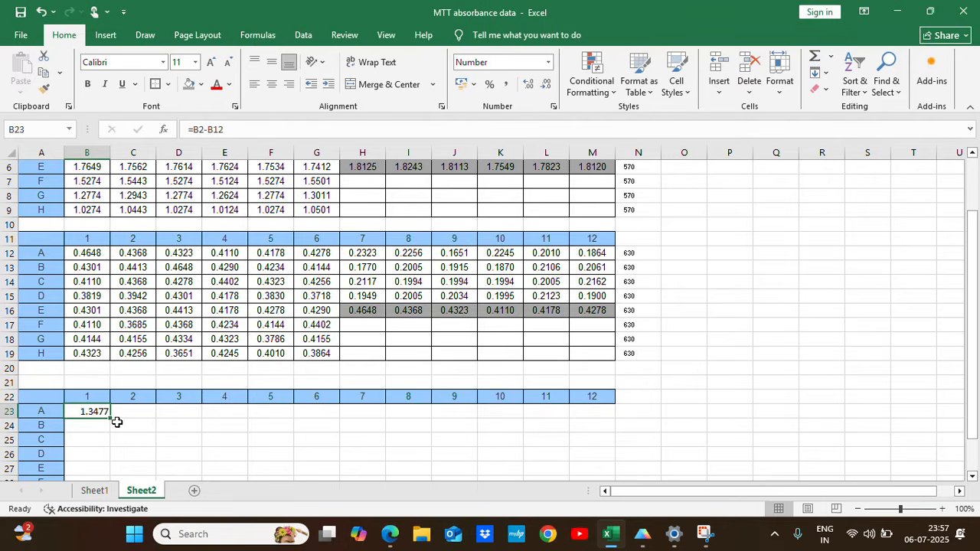
left_click_drag(111, 418, 617, 421)
scroll(650, 366, "down", 3)
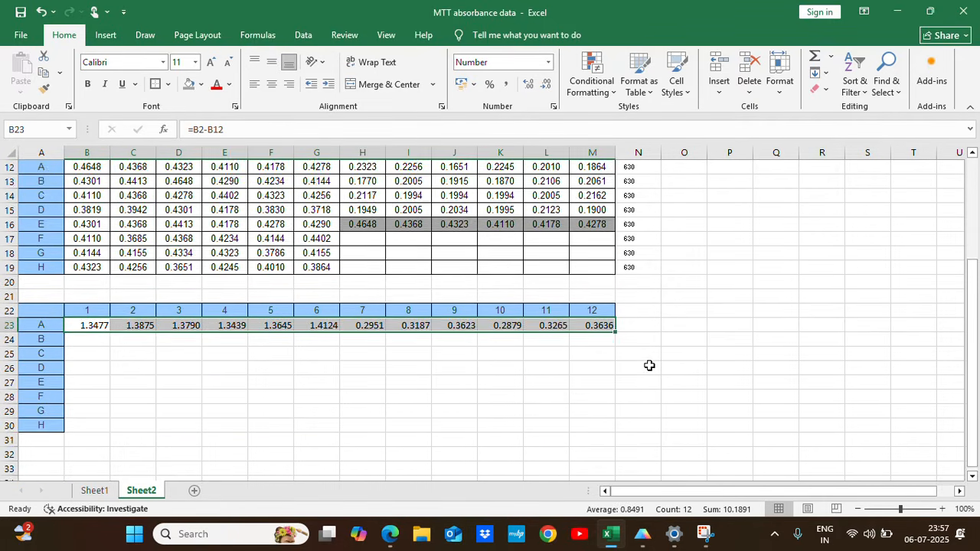
left_click_drag(612, 285, 628, 390)
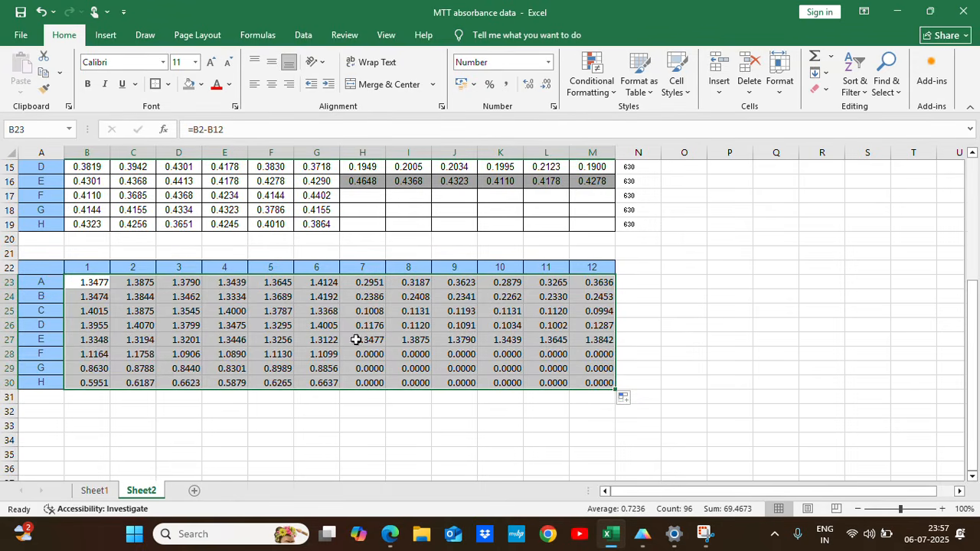
Clear the formulas for the unused wells H28:M30 and shade the control wells H27:M27 gray.
left_click_drag(362, 354, 586, 381)
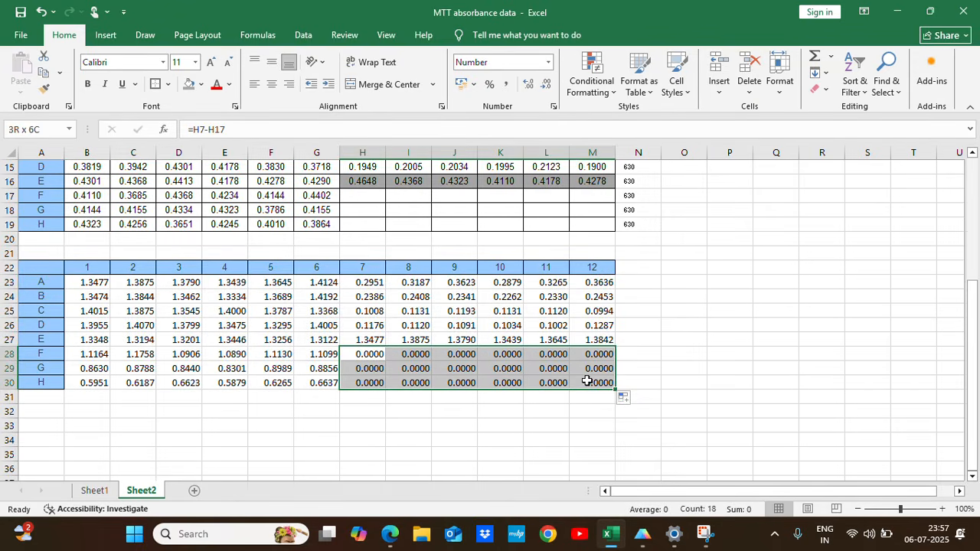
key("Delete")
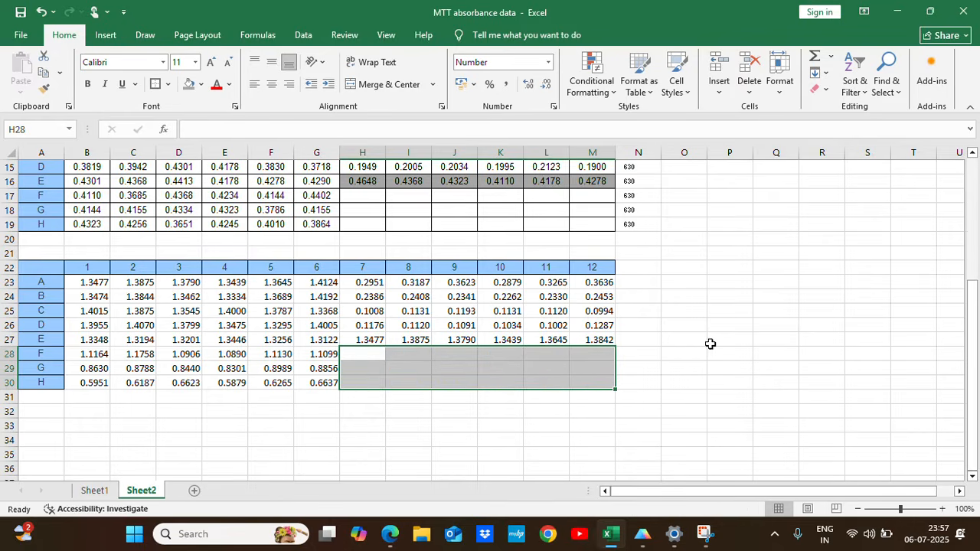
left_click_drag(360, 339, 601, 341)
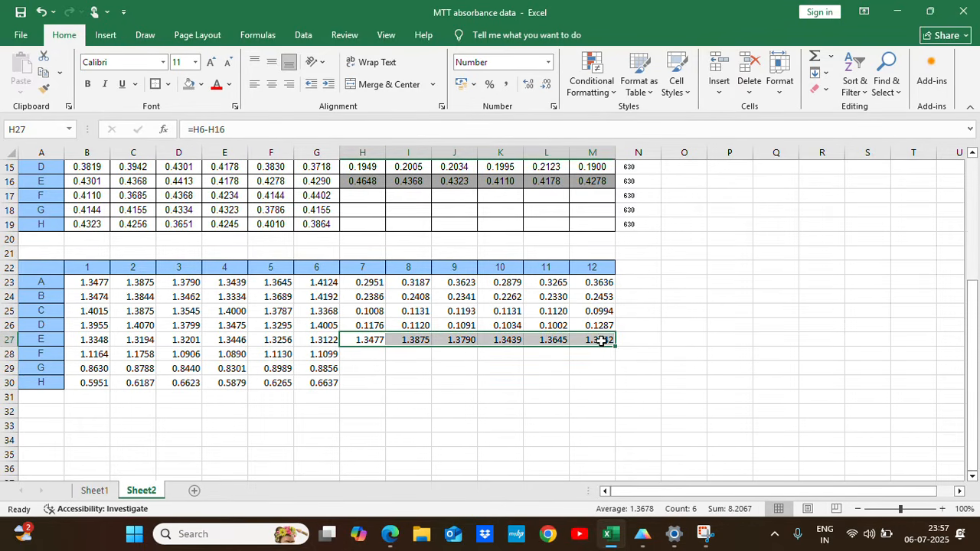
left_click(188, 83)
left_click(670, 370)
Apply all borders to the subtracted absorbance values in B23:M30.
left_click_drag(87, 282, 594, 383)
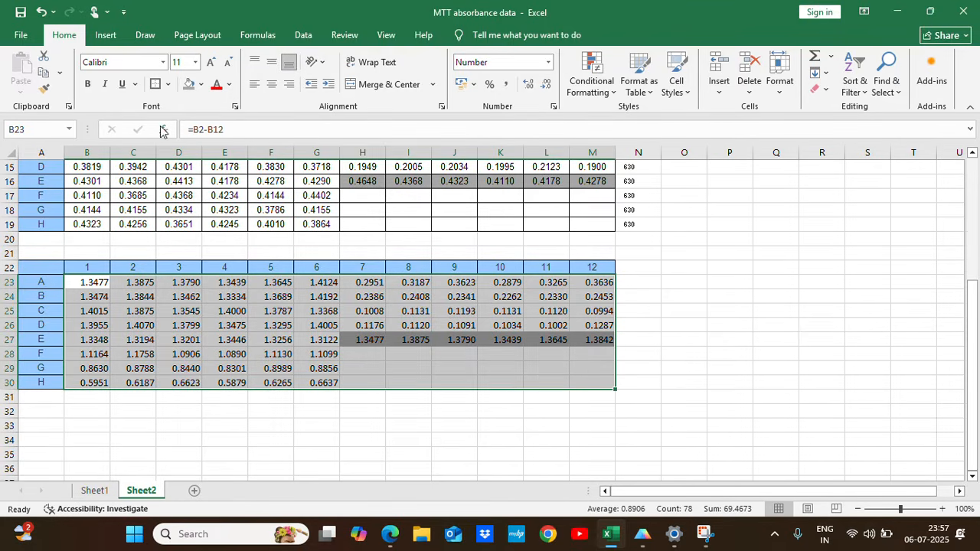
left_click(170, 84)
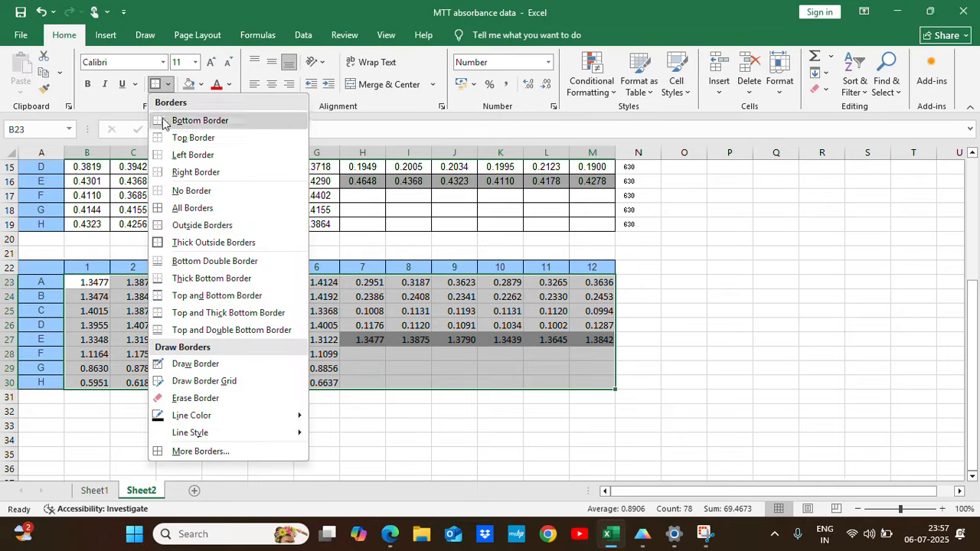
left_click(192, 208)
left_click(700, 335)
Add the label Control in cell A32 below the subtracted absorbance table.
scroll(356, 366, "down", 1)
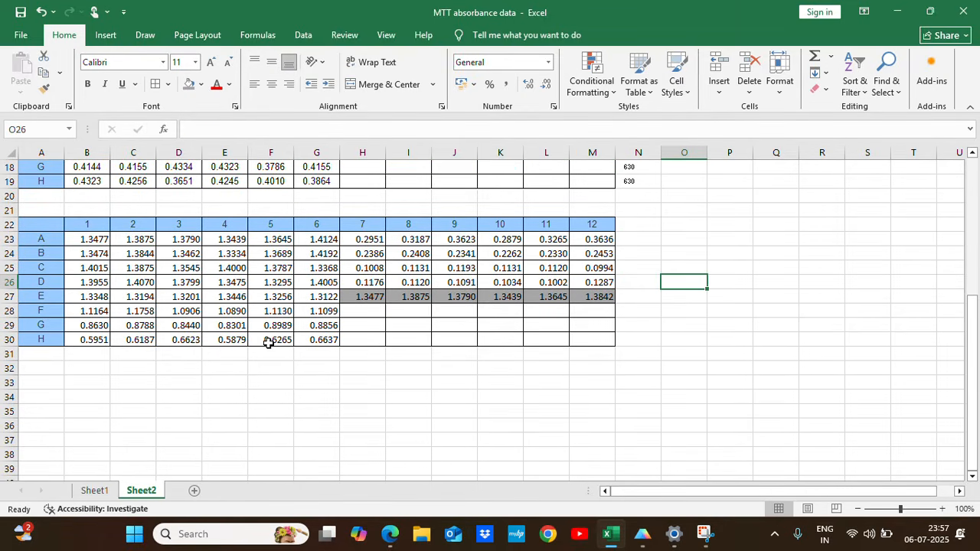
left_click(39, 372)
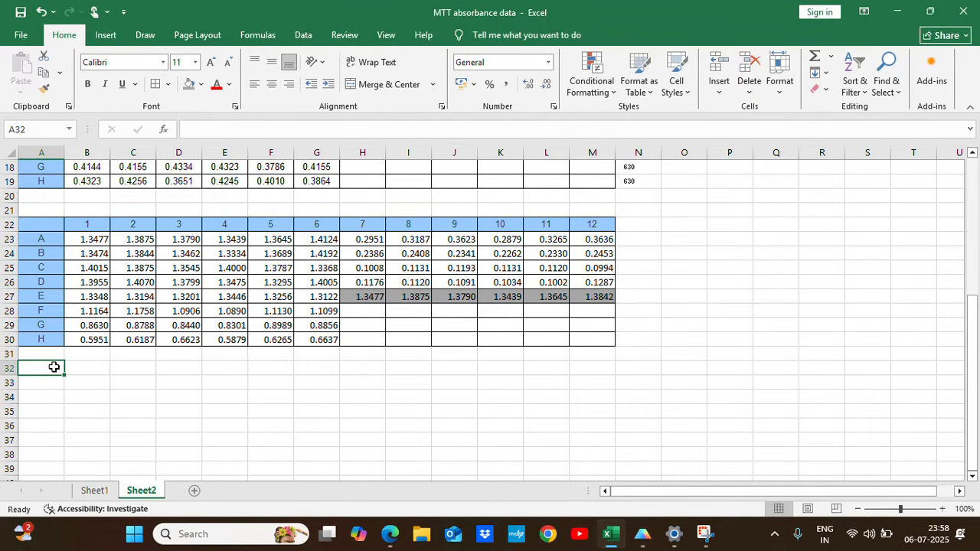
type("Control")
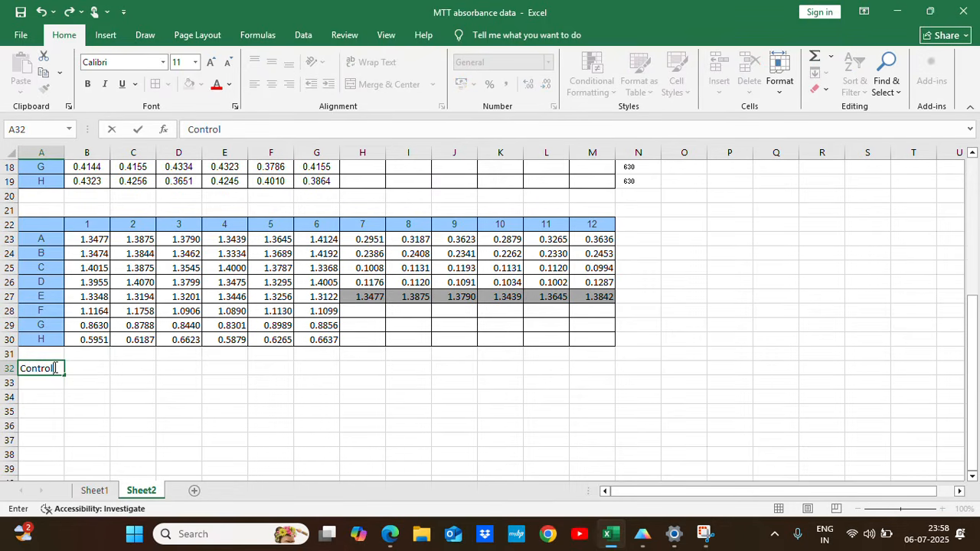
left_click(165, 369)
Calculate the control average in B32 with the formula =AVERAGE(H27:M27).
left_click(85, 375)
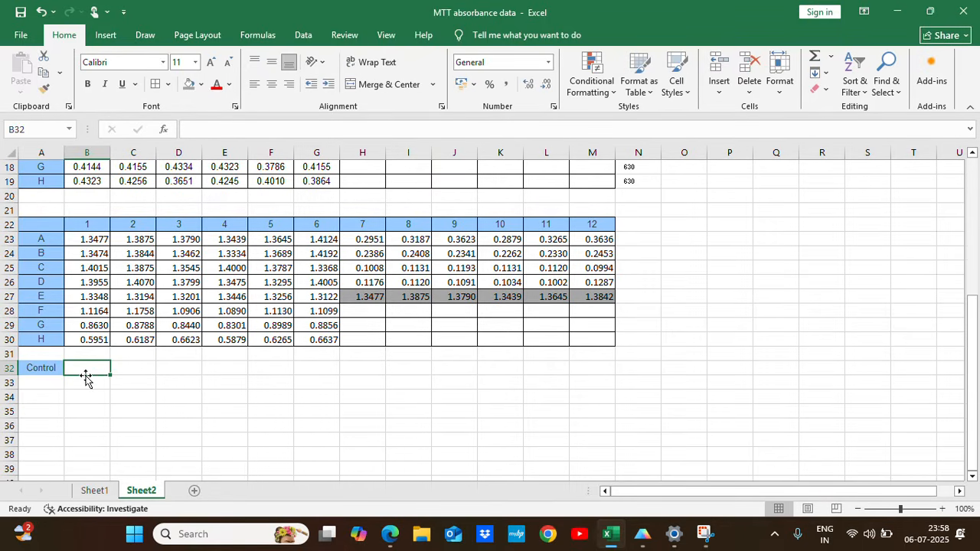
type("=")
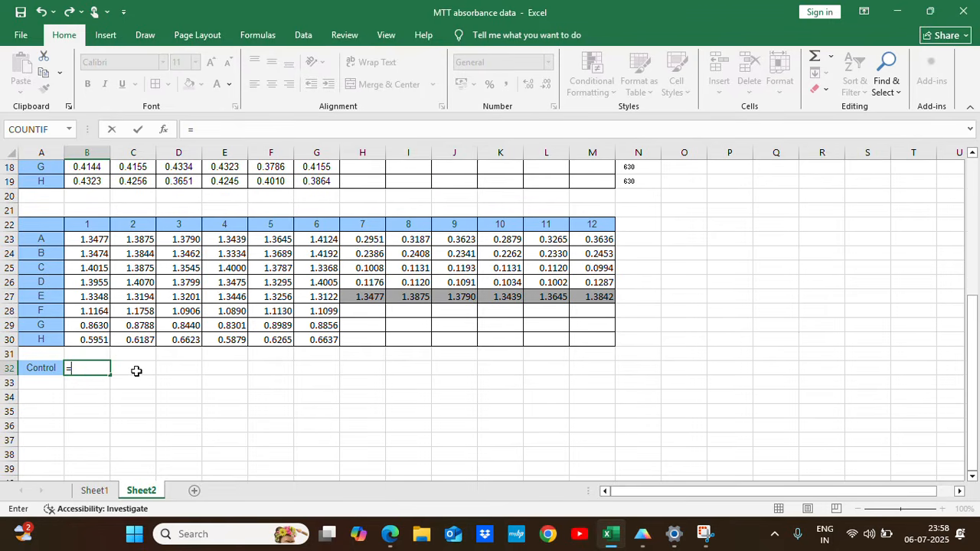
type("Average")
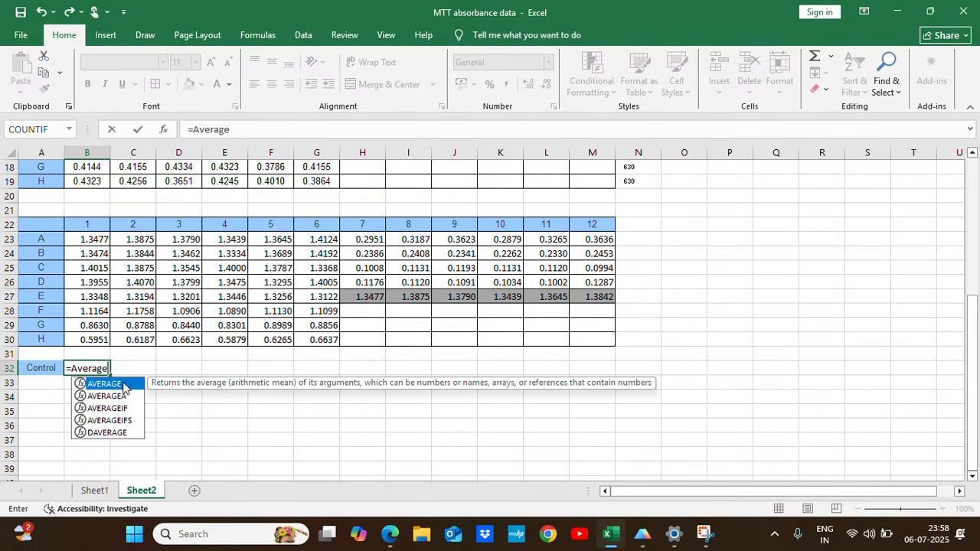
double_click(123, 385)
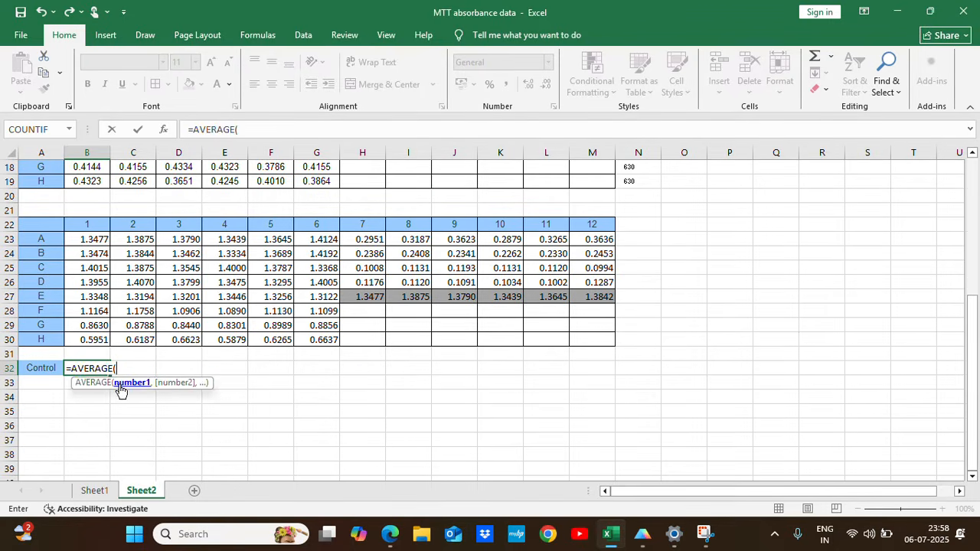
left_click_drag(365, 300, 585, 299)
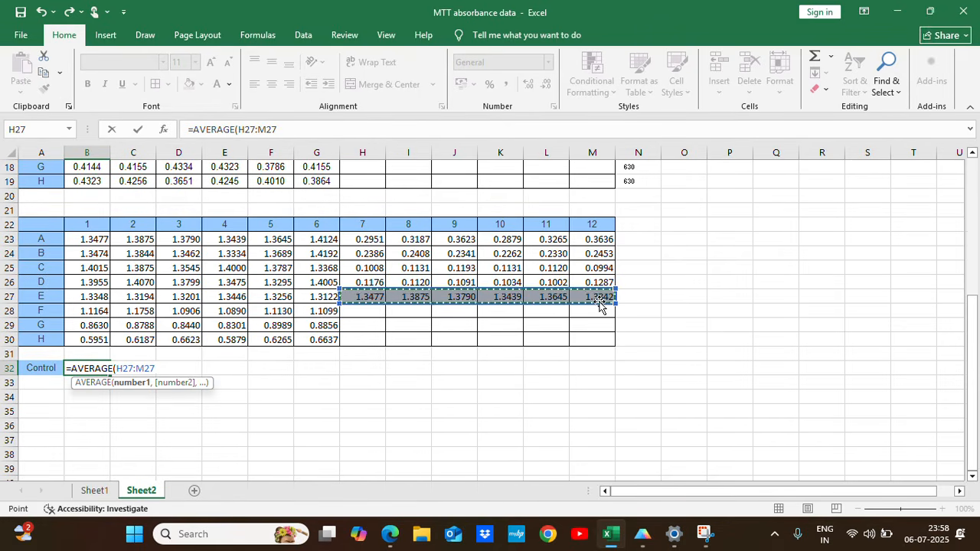
type(")")
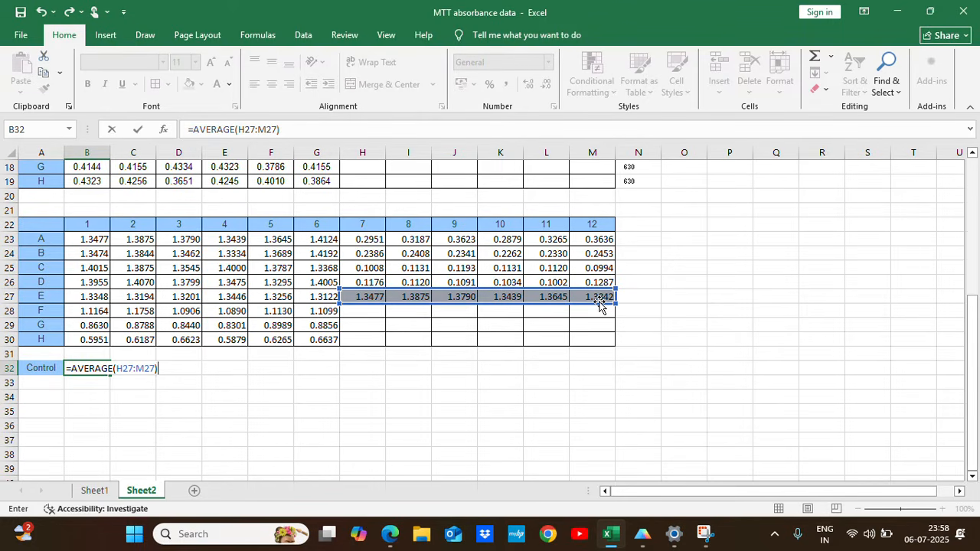
key("Return")
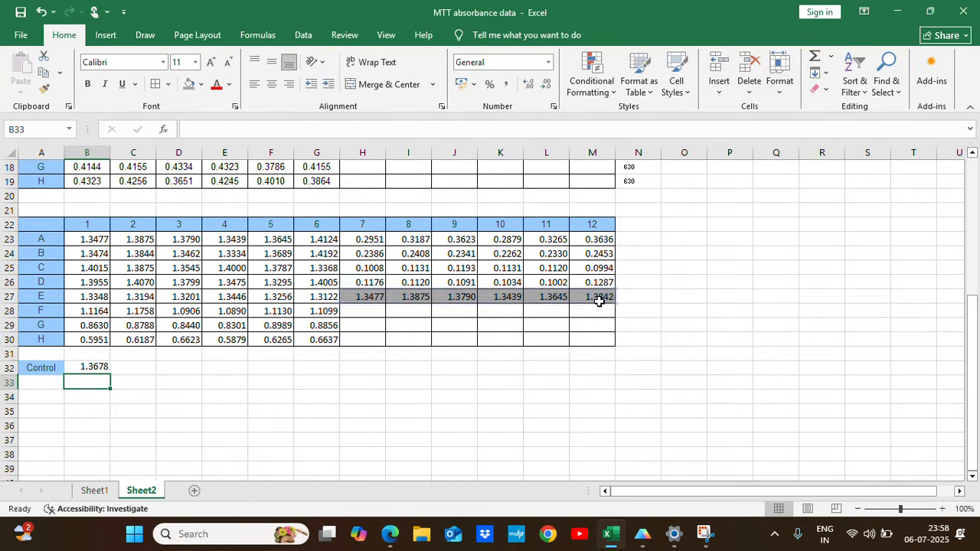
Make the control average in B32 bold.
left_click(81, 370)
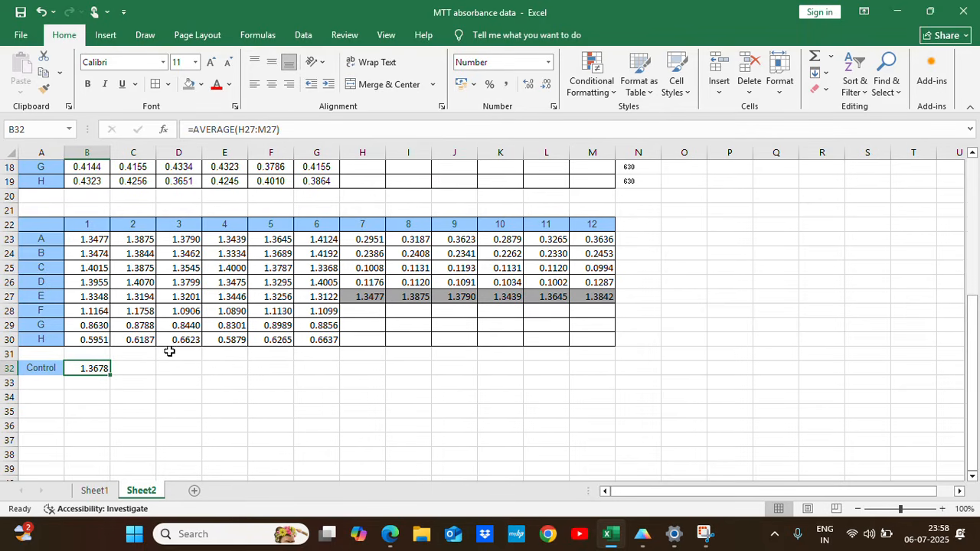
key("ctrl+b")
left_click(217, 386)
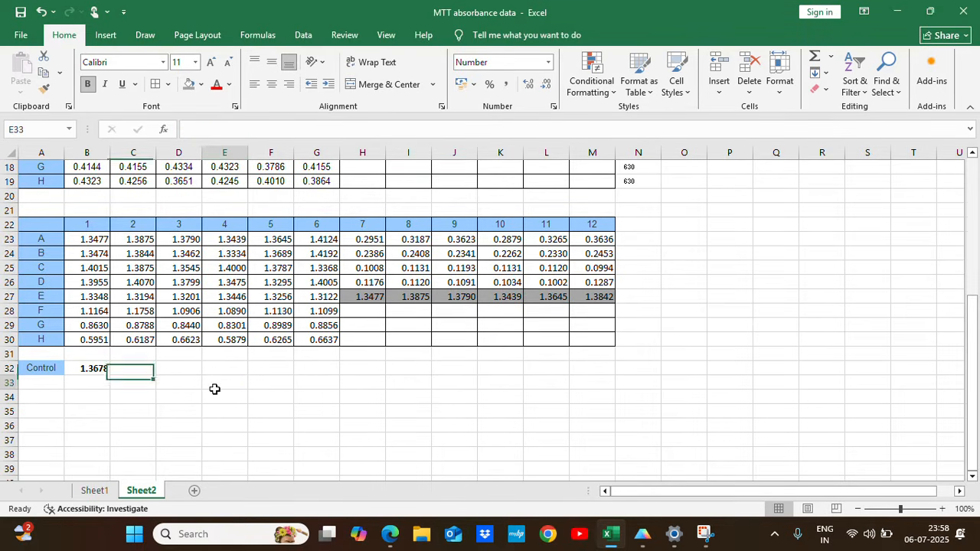
Add the label % Cell viability in cell A34 below the control row.
left_click(50, 395)
scroll(155, 411, "down", 1)
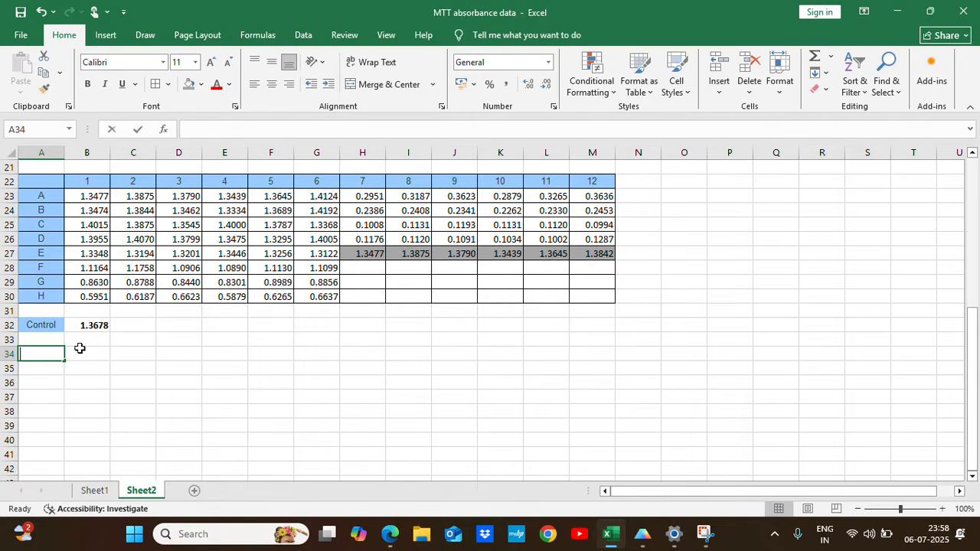
type("% Ce")
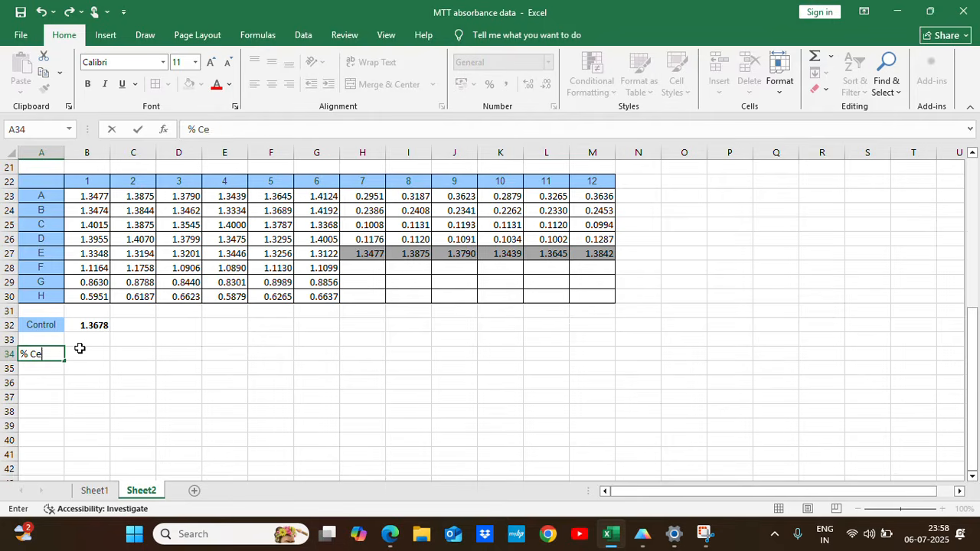
type("ll viability")
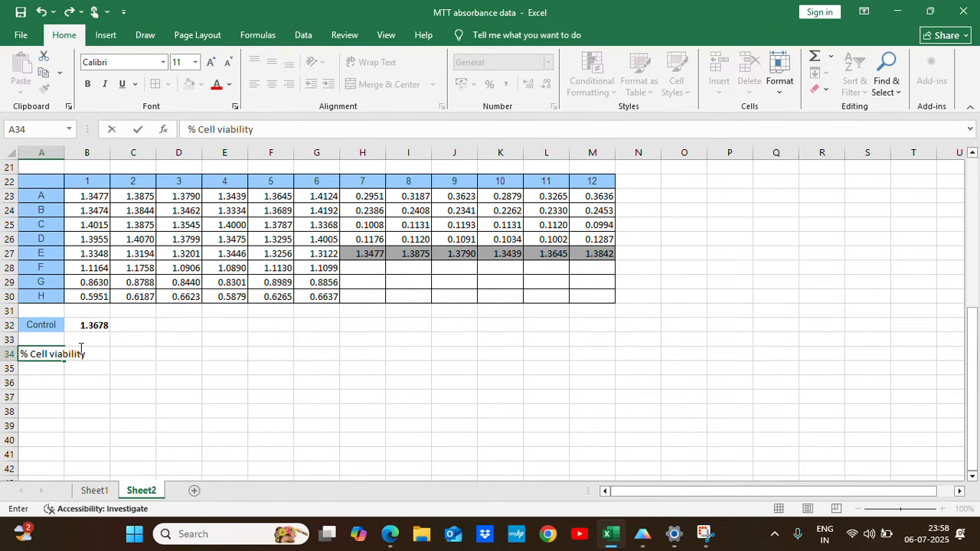
key("Return")
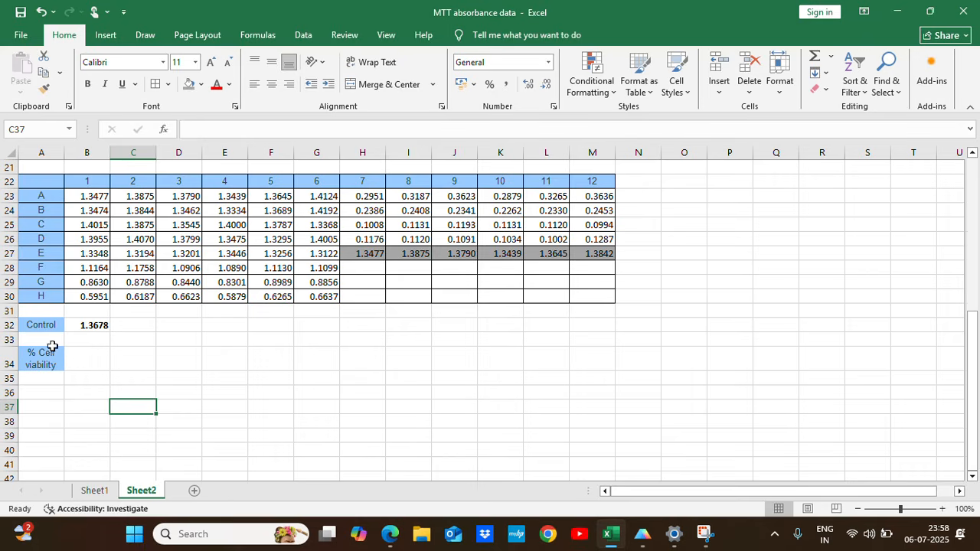
left_click(52, 358)
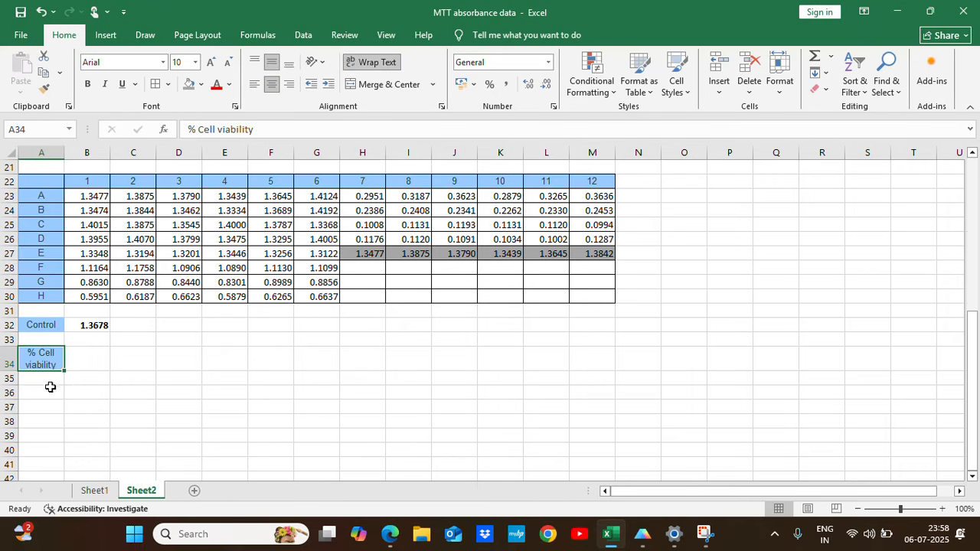
Copy the row labels A22:A30 of the subtracted absorbance table to A35 under the % Cell viability label.
left_click(47, 381)
left_click_drag(44, 187, 47, 294)
key("ctrl+c")
left_click(39, 378)
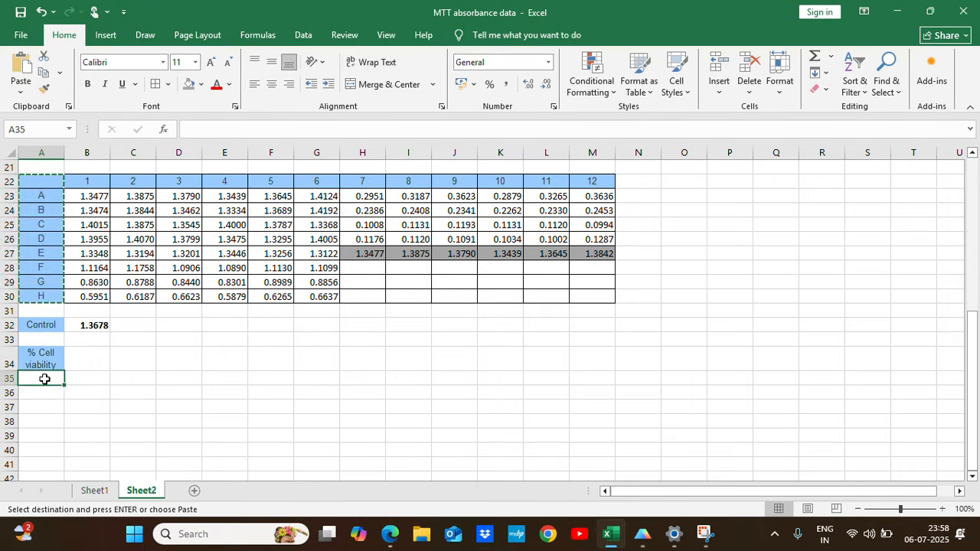
key("ctrl+v")
Copy the column numbers 1 to 12 from B22:M22 to the viability table's header row starting at B35.
left_click_drag(72, 184, 590, 180)
key("ctrl+c")
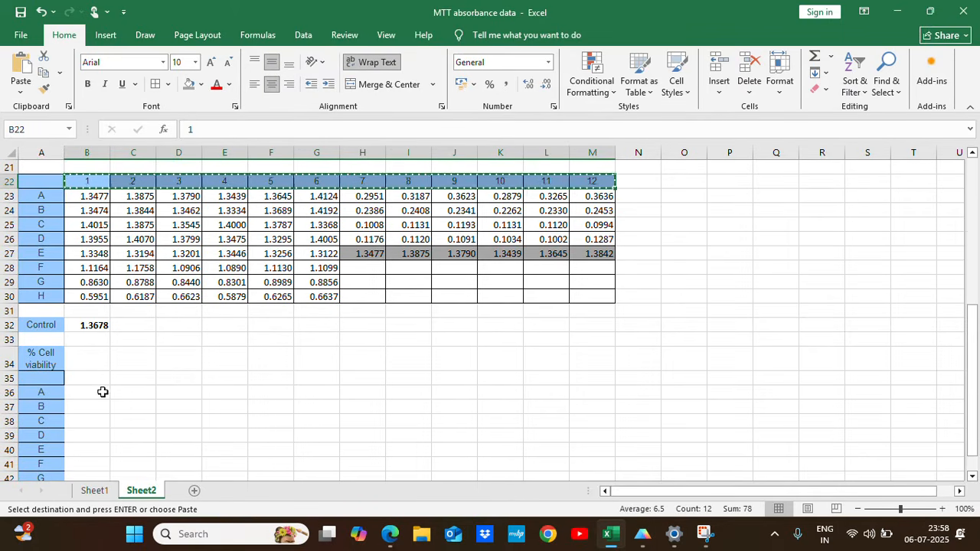
left_click(87, 378)
key("ctrl+v")
Apply all borders to the % cell viability table in A35:M43.
scroll(192, 399, "down", 2)
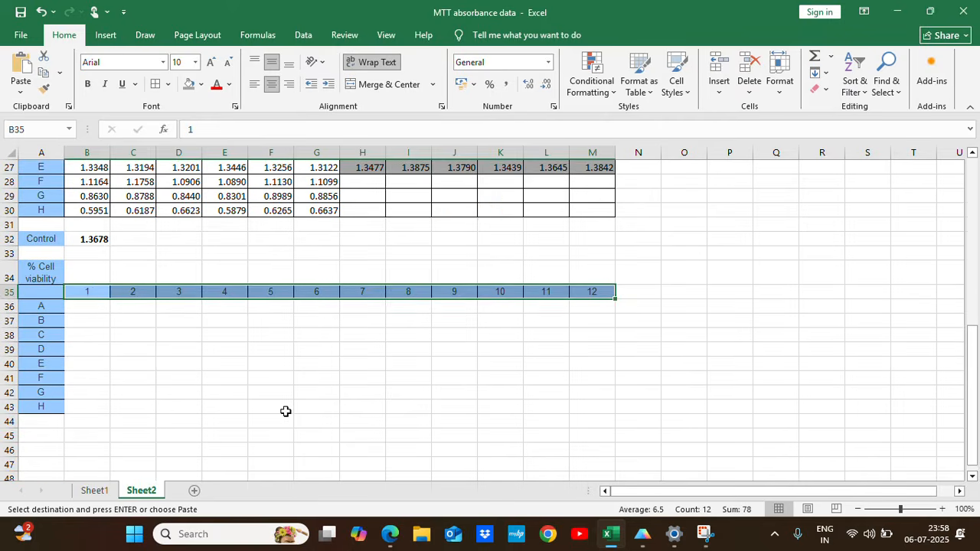
left_click(92, 306)
left_click_drag(52, 299, 602, 408)
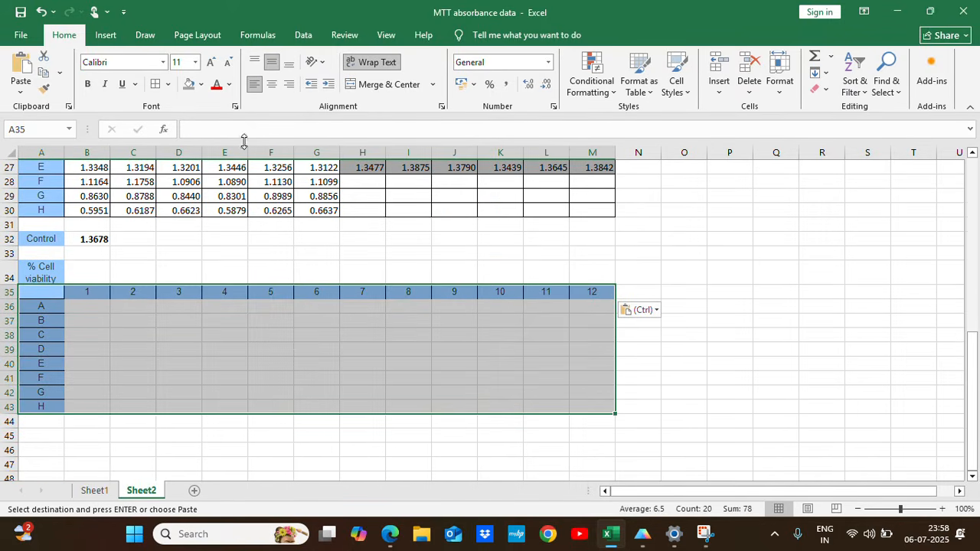
left_click(156, 86)
left_click(90, 316)
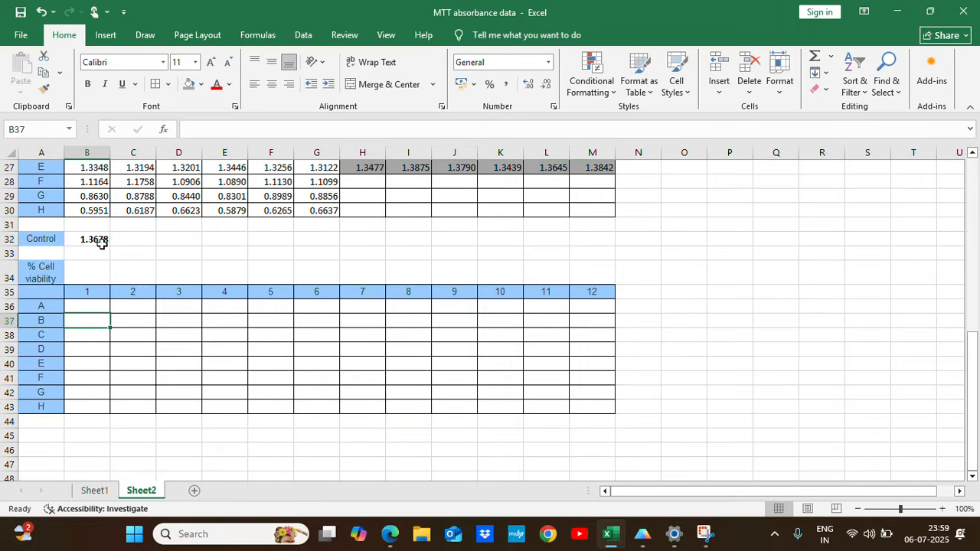
Enter the cell viability formula =B23/$B$32*100 in B36 with an absolute reference to the control average.
left_click(84, 307)
scroll(225, 352, "up", 2)
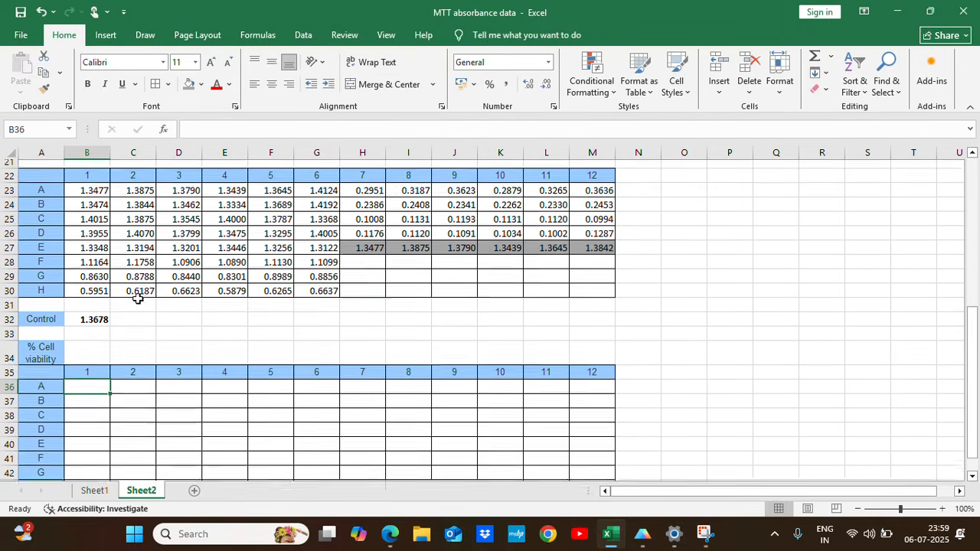
type("=")
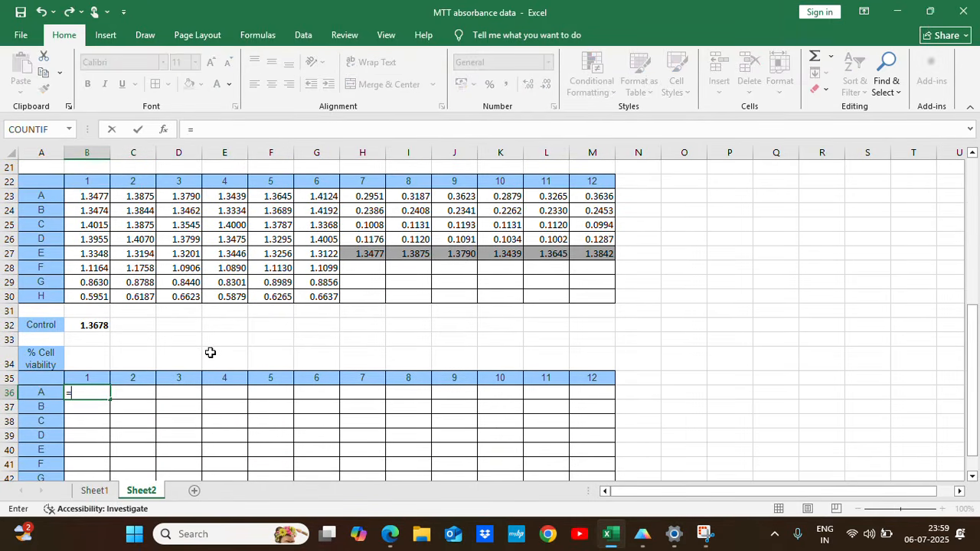
left_click(100, 196)
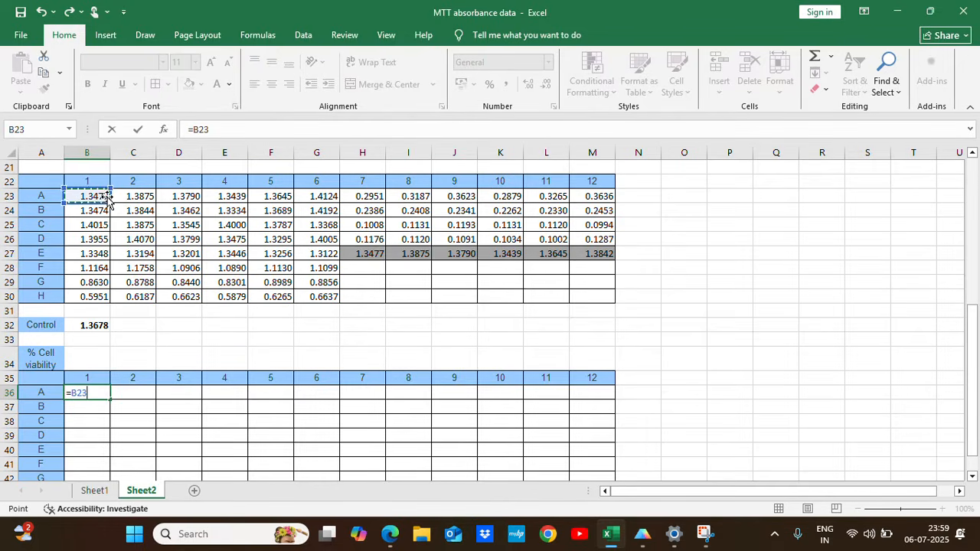
type("/")
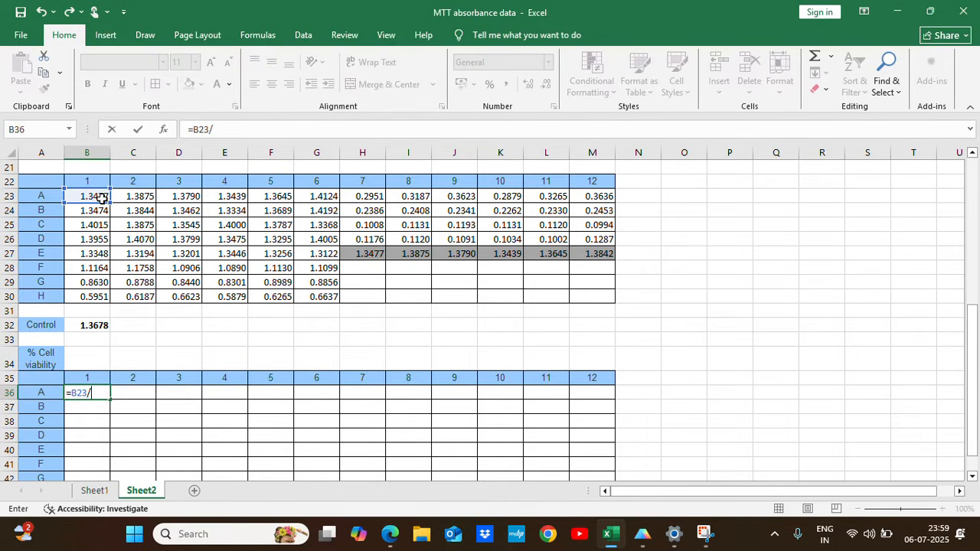
left_click(95, 324)
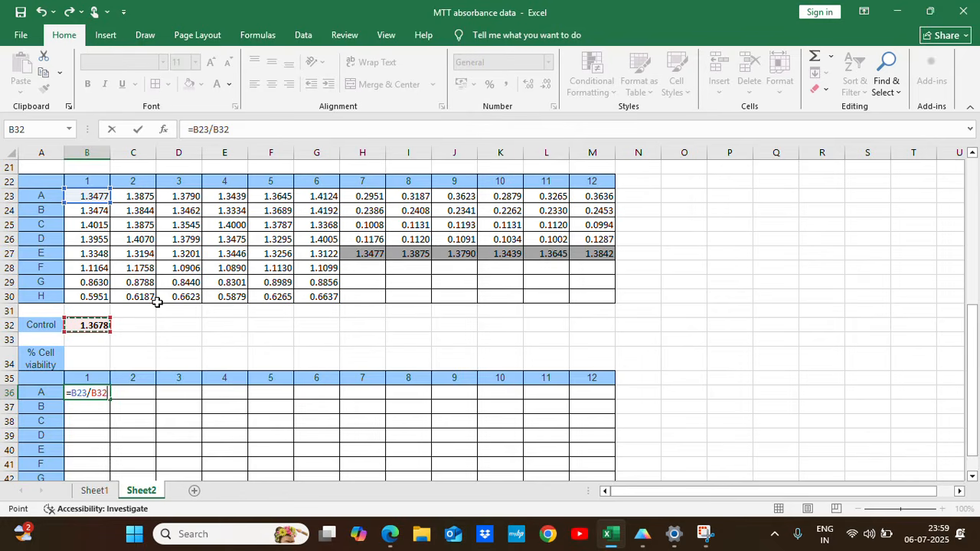
type("*100")
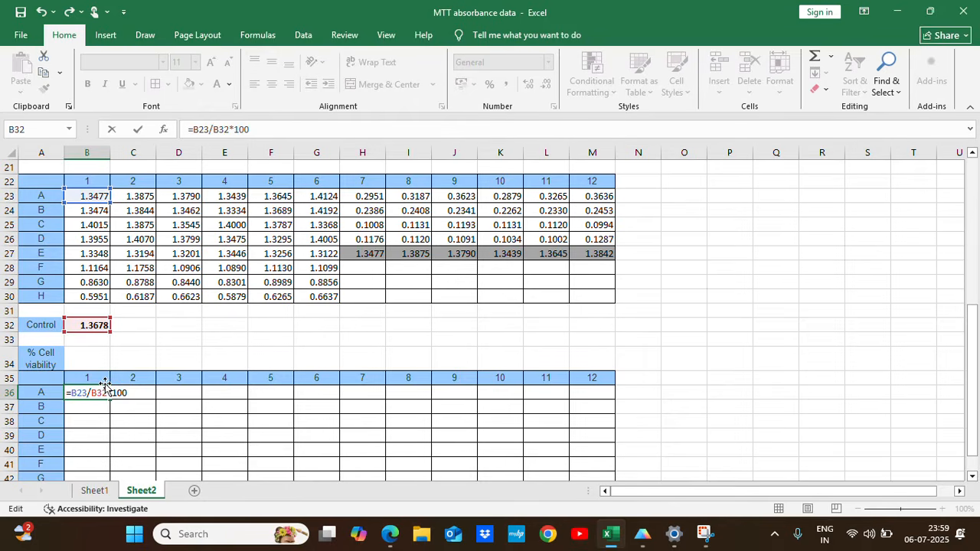
type("$")
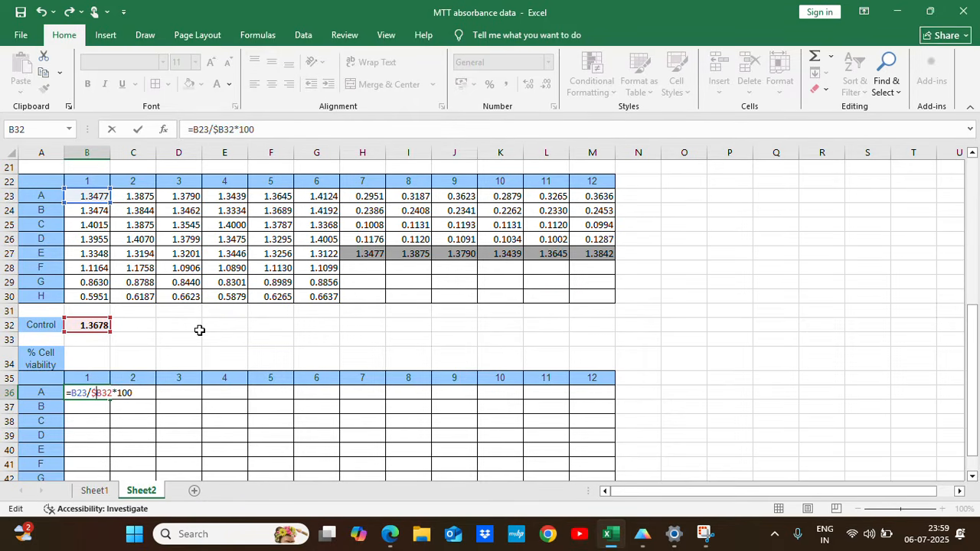
type("$")
key("Return")
Fill the viability formula from B36 across to column M and down to row 43.
left_click(91, 394)
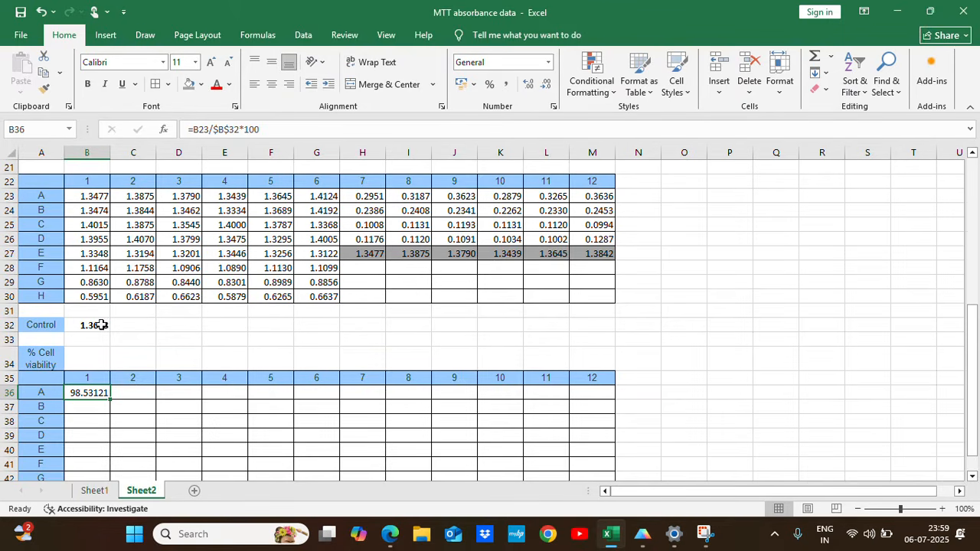
scroll(136, 382, "down", 1)
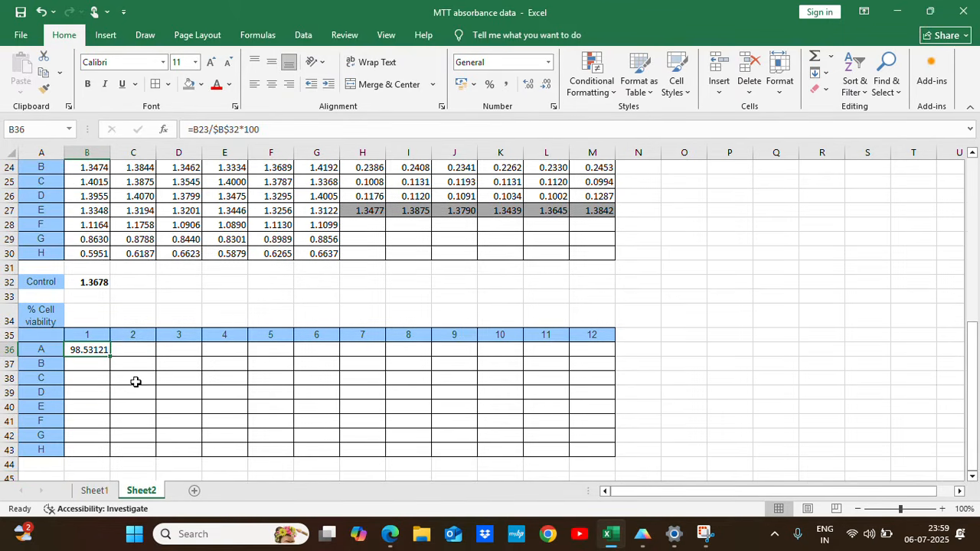
left_click_drag(109, 358, 619, 454)
Clear the viability formulas for the unused wells in H41:M43.
left_click_drag(362, 422, 612, 448)
key("Delete")
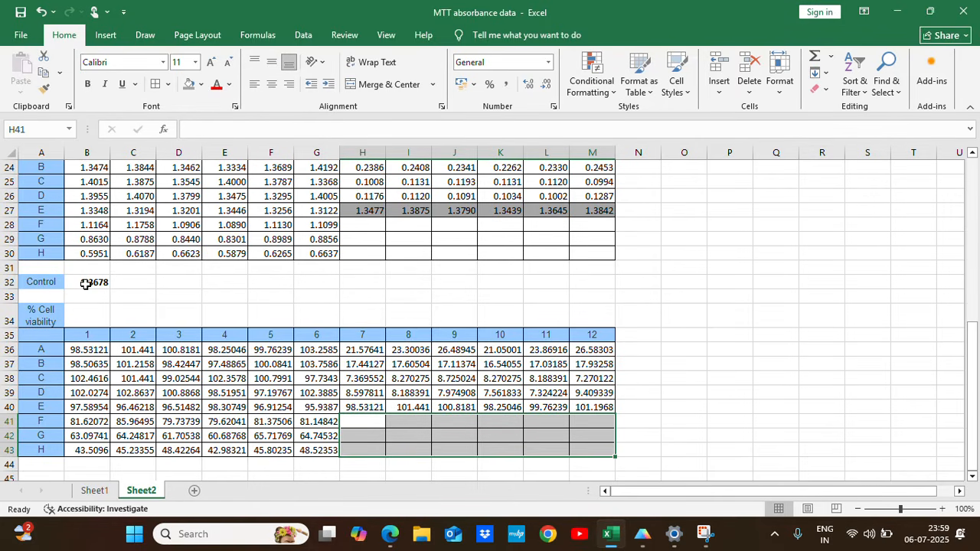
left_click(700, 340)
left_click(732, 338)
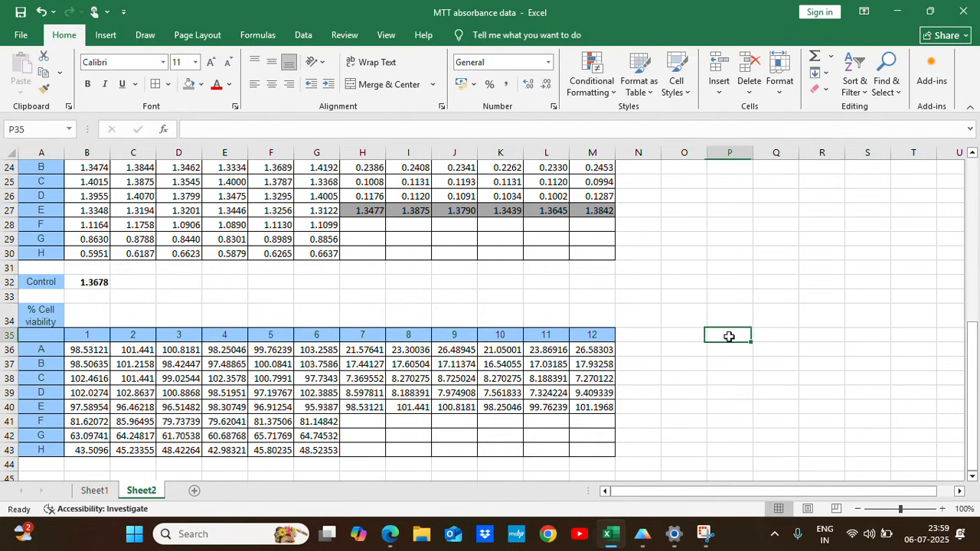
Copy the summary headers Conc (uM) through SEM from O32:T32 on Sheet1 to O35 on Sheet2.
left_click(95, 491)
left_click_drag(689, 255, 922, 252)
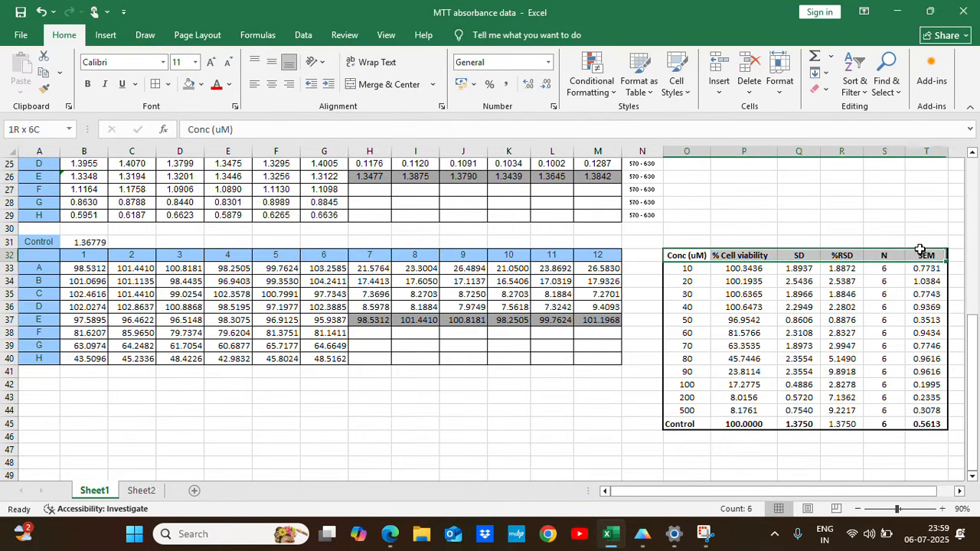
key("ctrl+c")
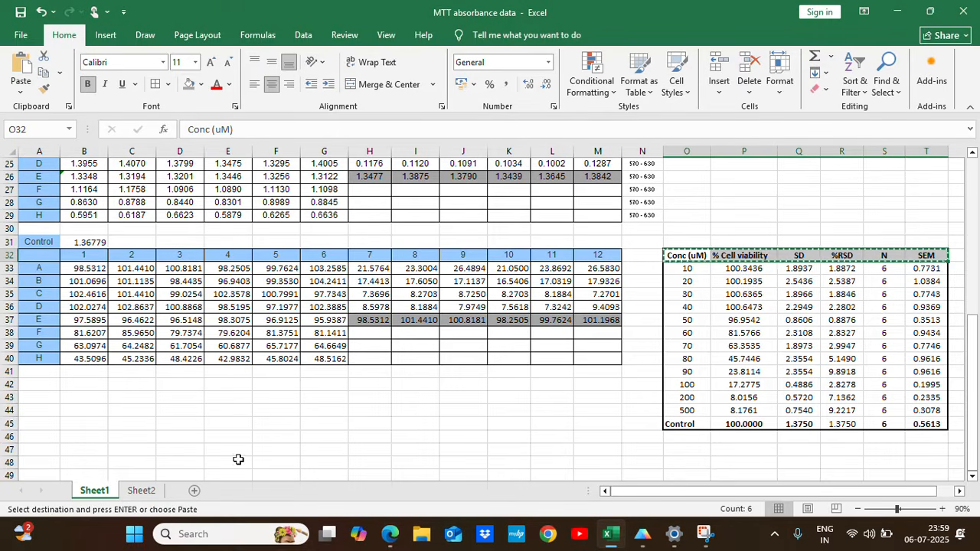
left_click(141, 491)
left_click(680, 334)
key("ctrl+v")
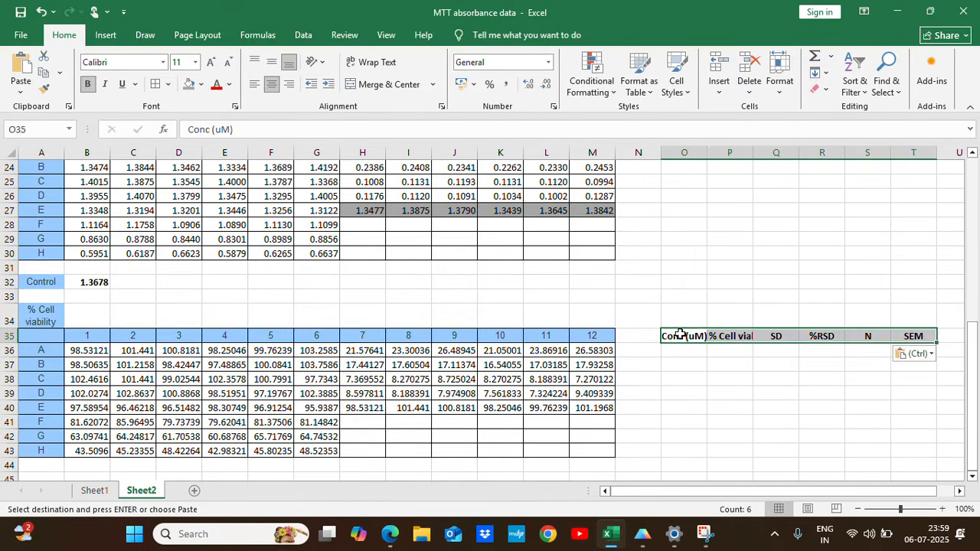
Widen column O on Sheet2 so the Conc (uM) header fits.
scroll(689, 337, "down", 2)
left_click(680, 266)
left_click_drag(707, 153, 726, 153)
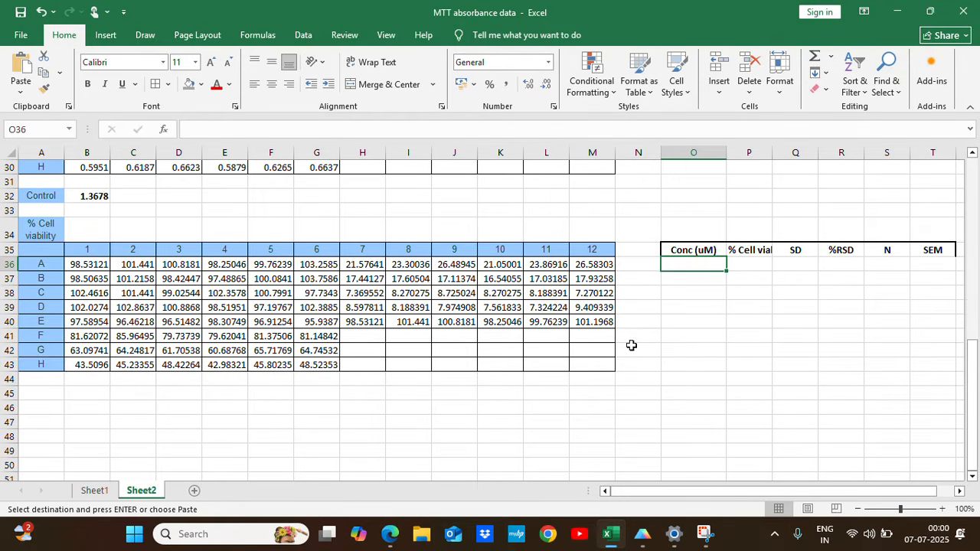
Copy the concentration values and Control label from O33:O45 on Sheet1 to O36 on Sheet2.
left_click(94, 490)
left_click_drag(699, 271, 701, 420)
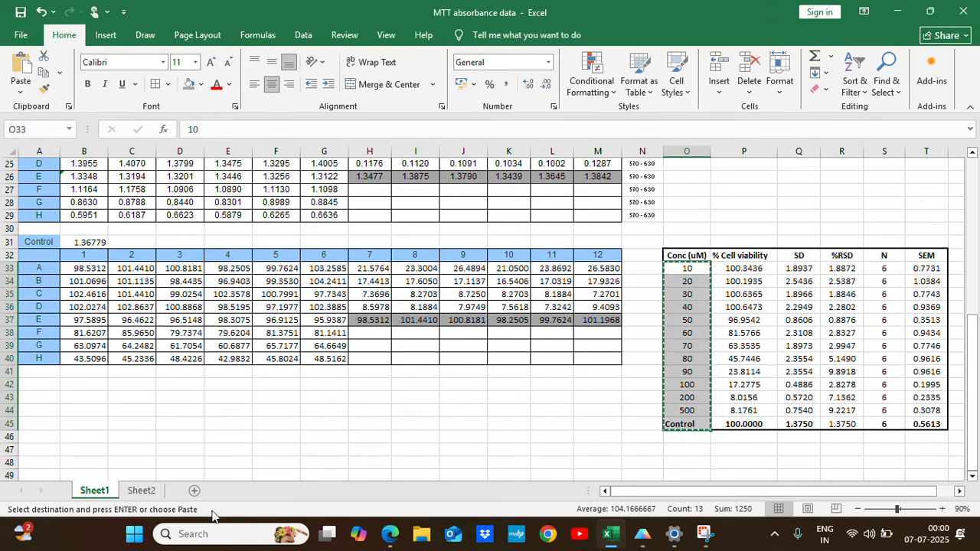
left_click(141, 490)
key("ctrl+v")
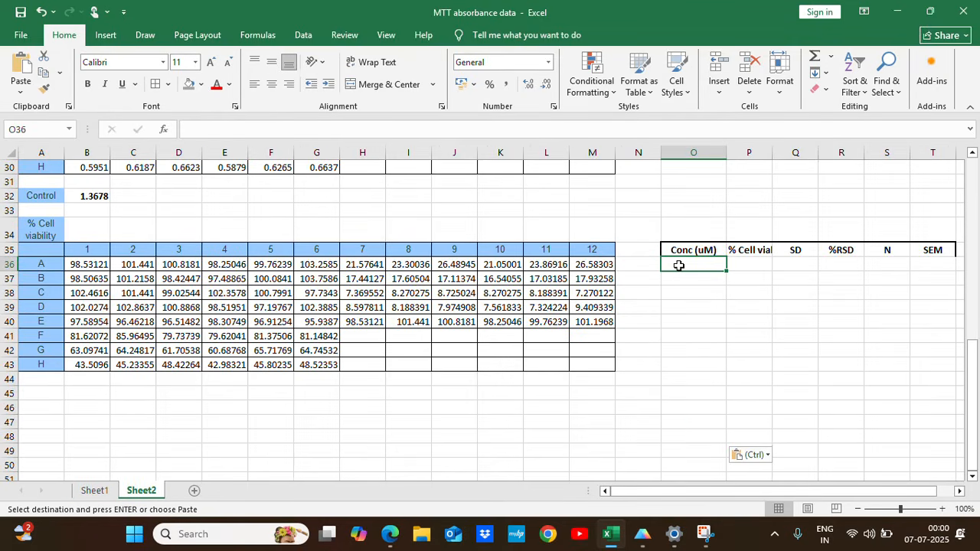
Centre the Control label in O48 and widen column P so the % Cell viability header fits.
left_click(697, 435)
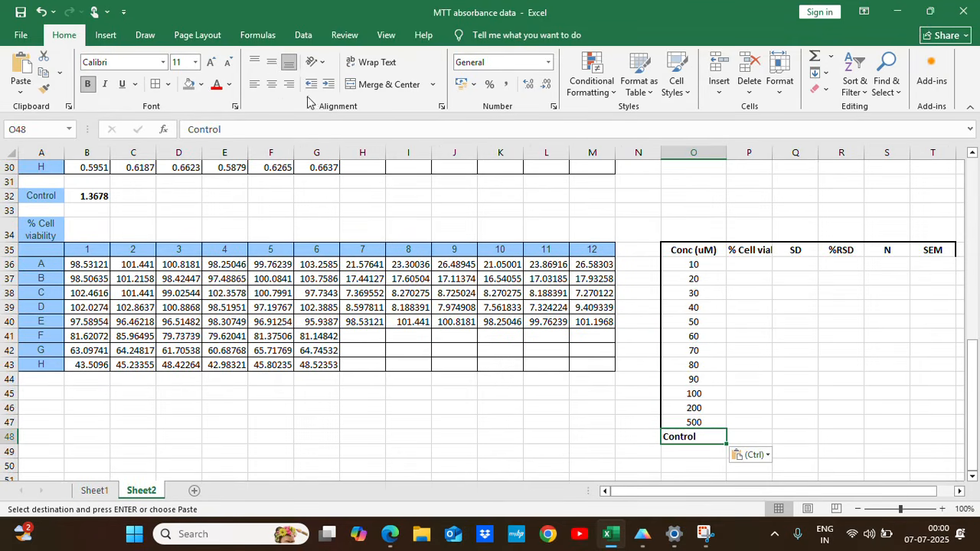
key("Escape")
left_click(756, 264)
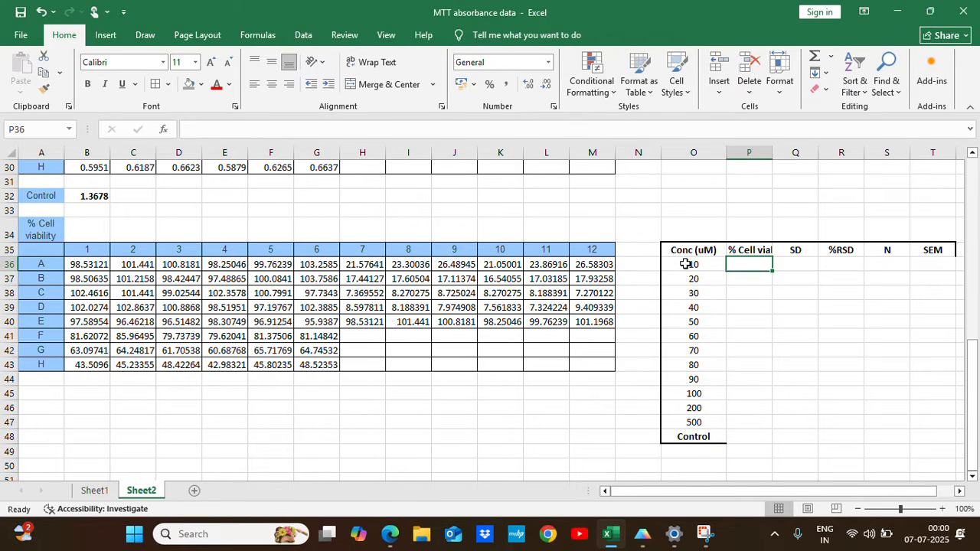
left_click_drag(773, 153, 792, 155)
Calculate the mean viability for 10 uM in P36 with =AVERAGE(B36:G36) and fill the formula down to P43.
type("=Aver")
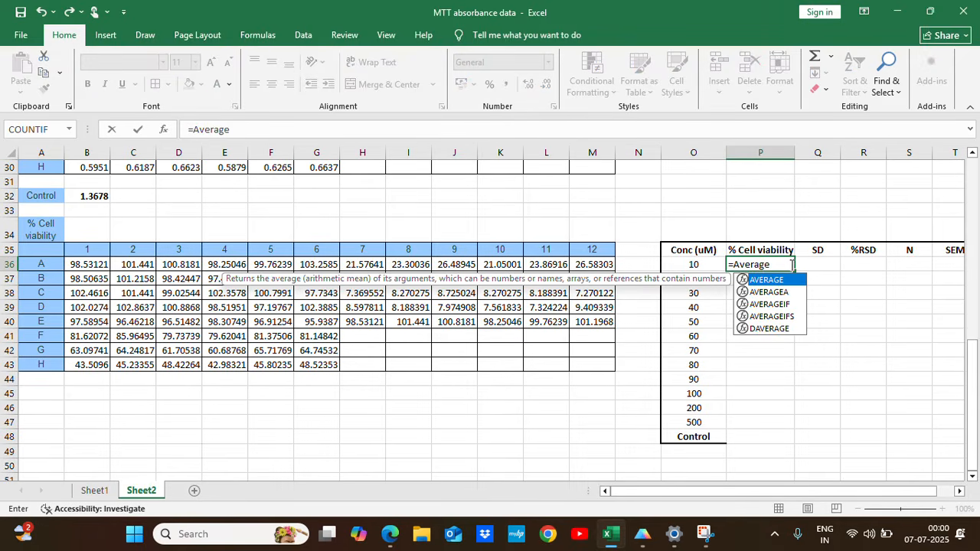
type("age")
double_click(770, 280)
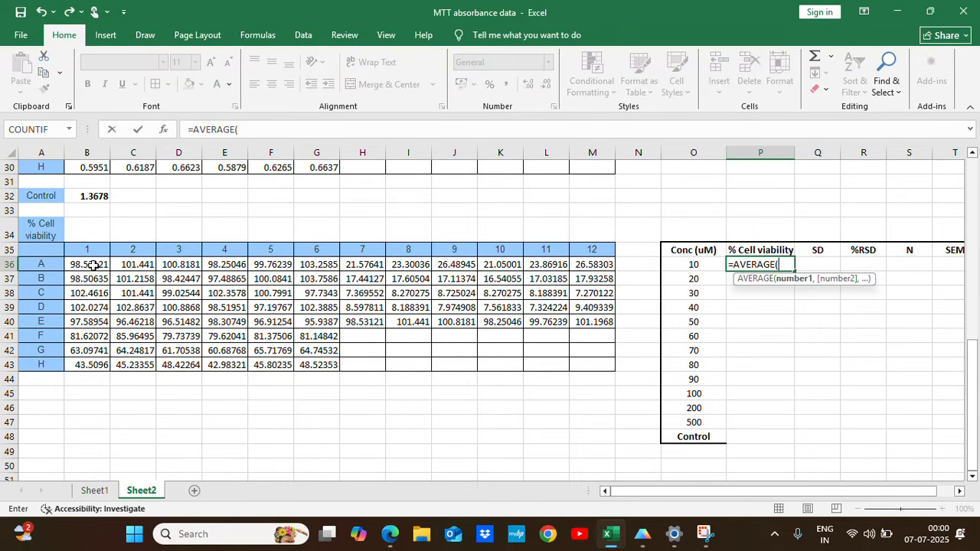
left_click_drag(93, 265, 312, 266)
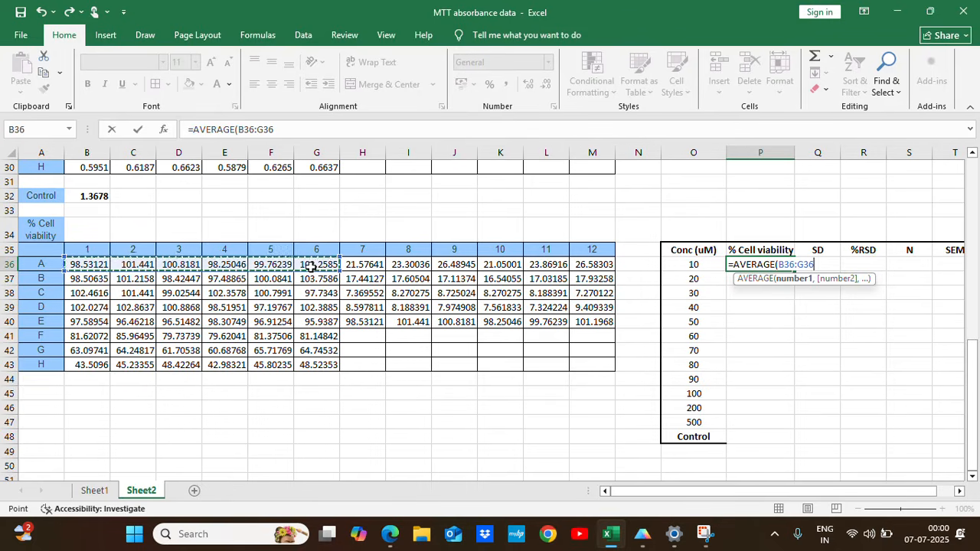
key("Return")
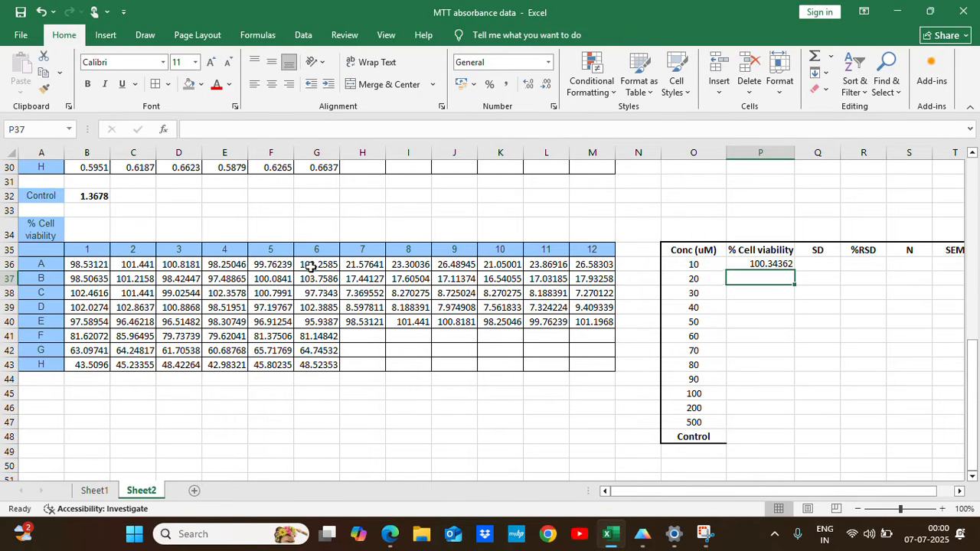
left_click(779, 265)
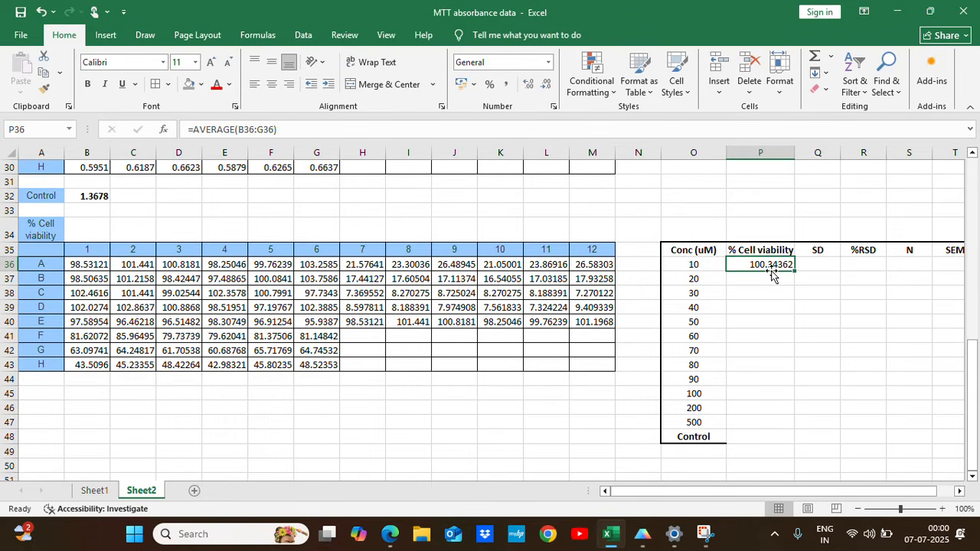
left_click_drag(796, 272, 797, 370)
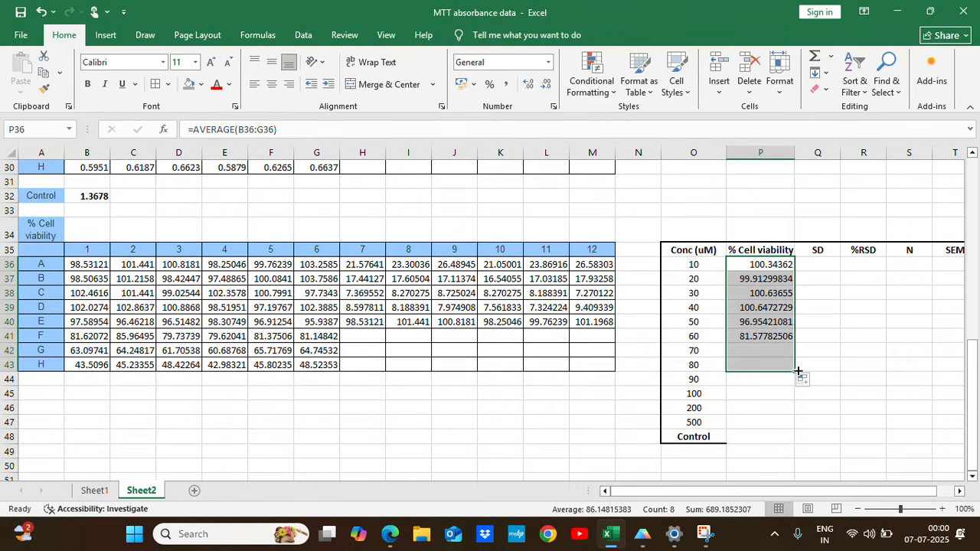
Calculate the mean viability for 90 uM in P44 with =AVERAGE(H36:M36), fill it down to P48 and check the Control formula.
double_click(772, 379)
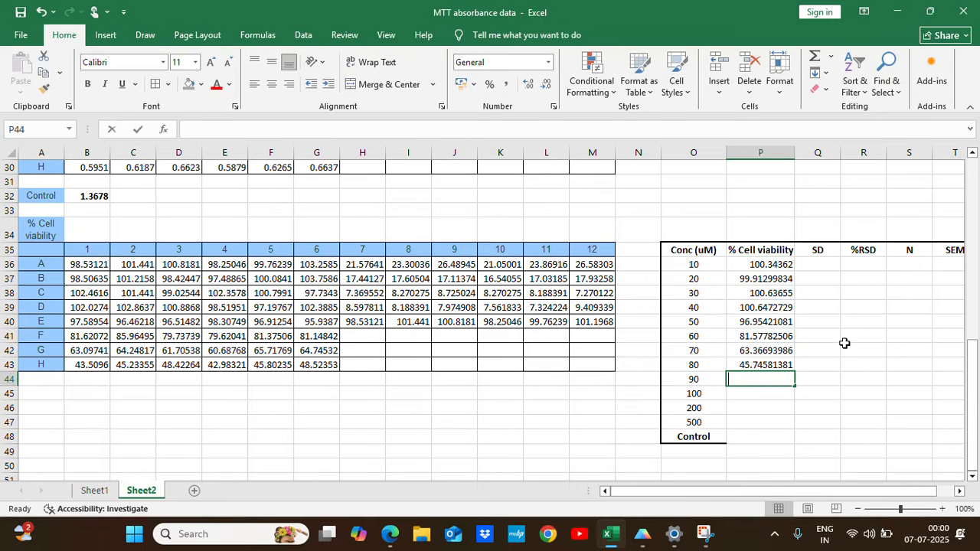
type("=Ave")
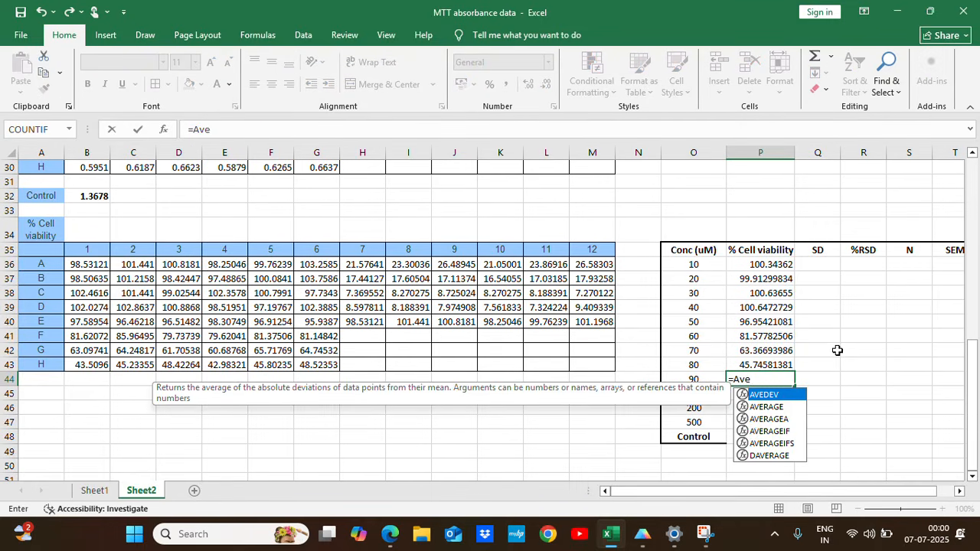
double_click(768, 408)
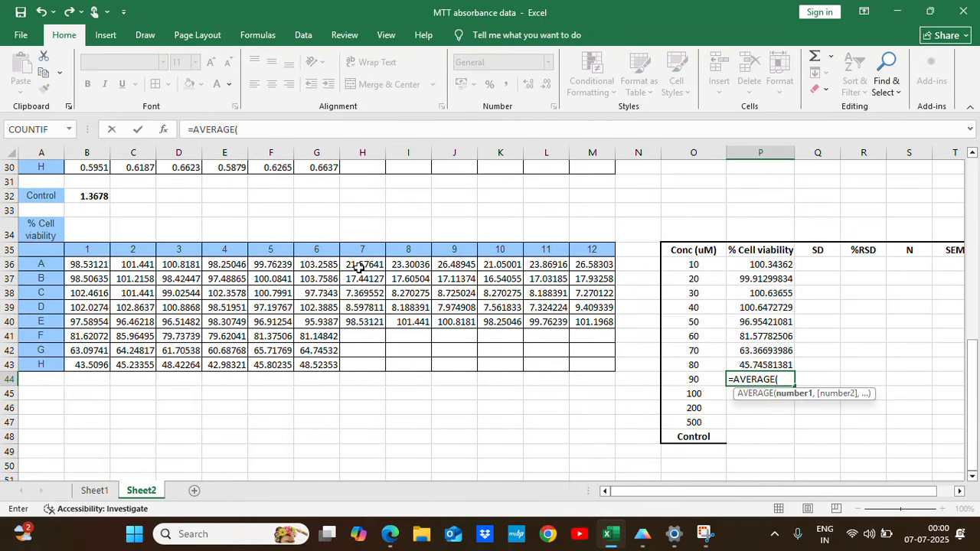
left_click_drag(360, 266, 597, 265)
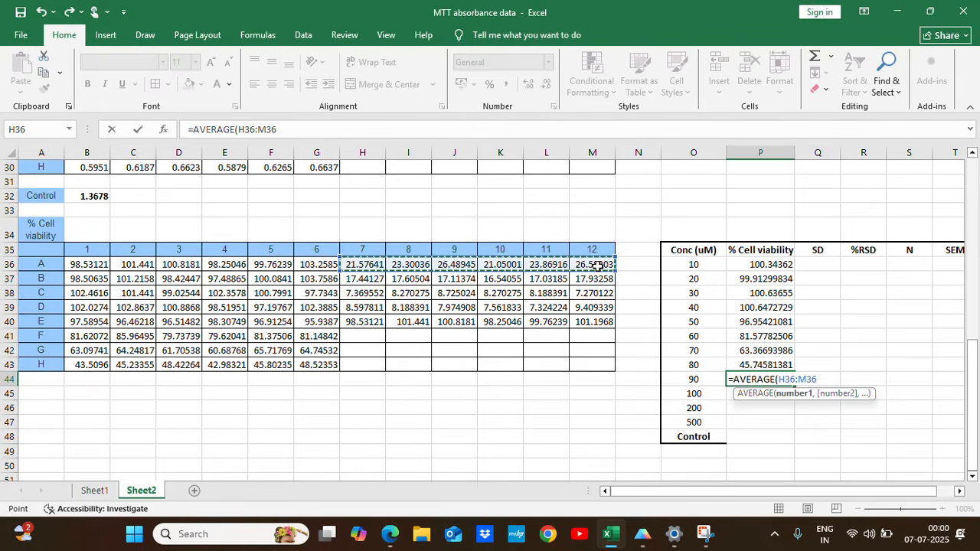
key("Return")
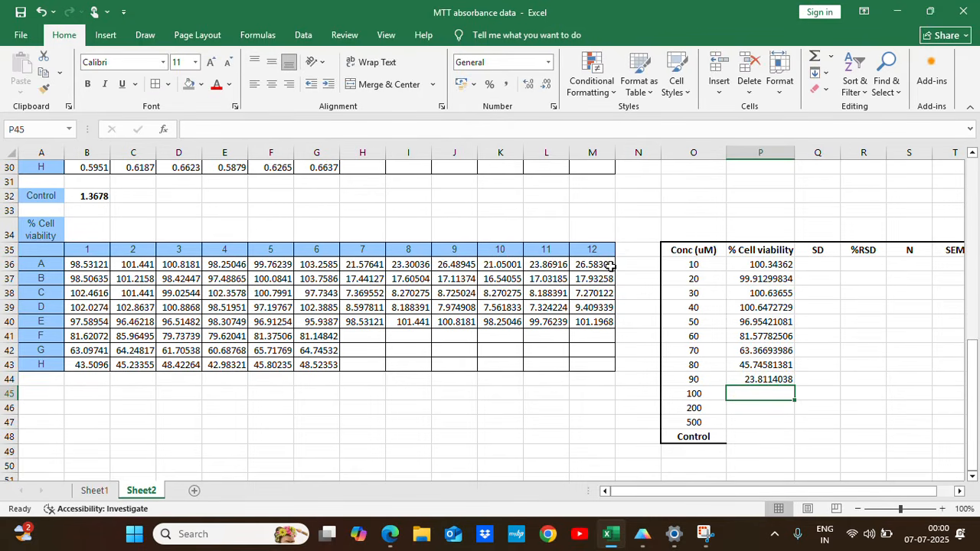
left_click(782, 379)
left_click_drag(795, 386, 798, 443)
left_click(765, 435)
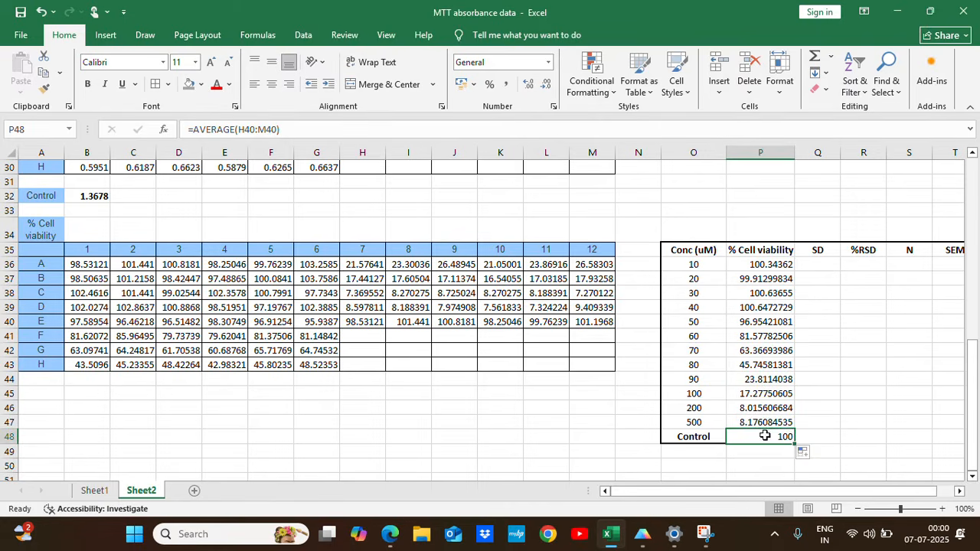
double_click(765, 436)
key("Escape")
Format the mean viability values in P36:P48 to four decimal places and centre them.
left_click(825, 437)
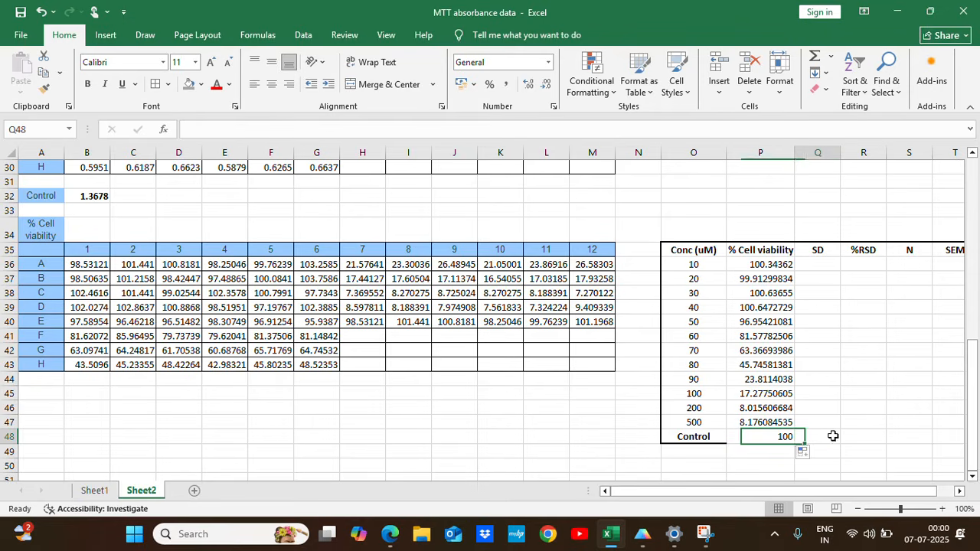
left_click(815, 268)
left_click_drag(776, 262, 779, 424)
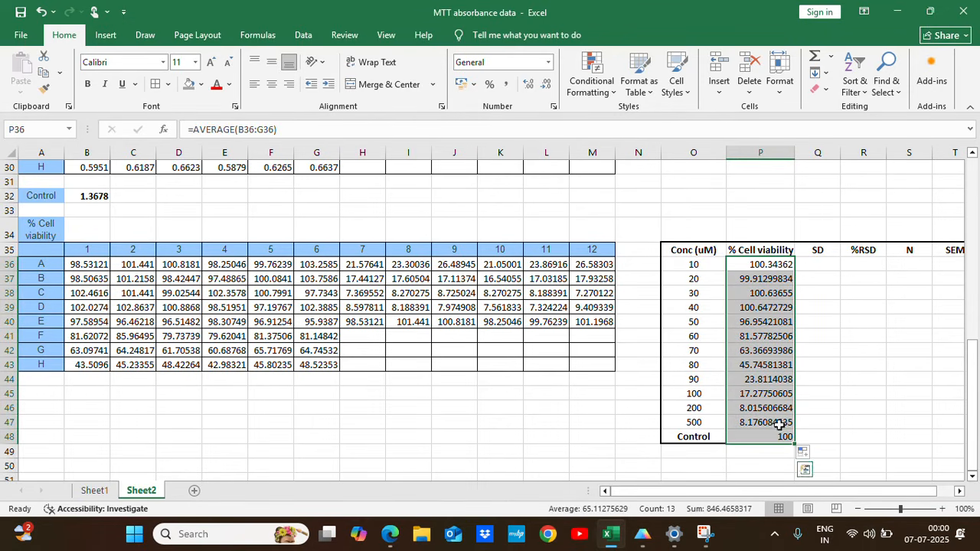
left_click(530, 86)
left_click(546, 85)
left_click(546, 84)
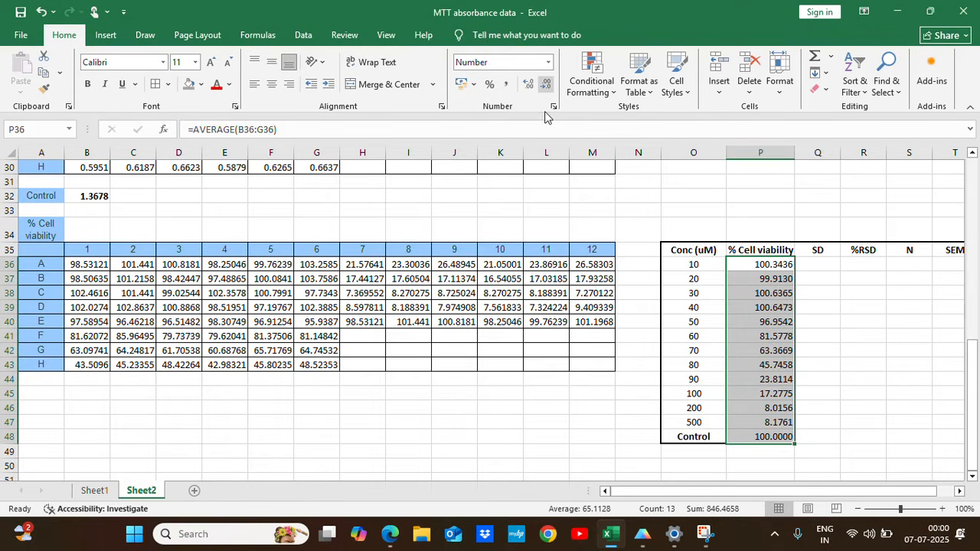
left_click(272, 84)
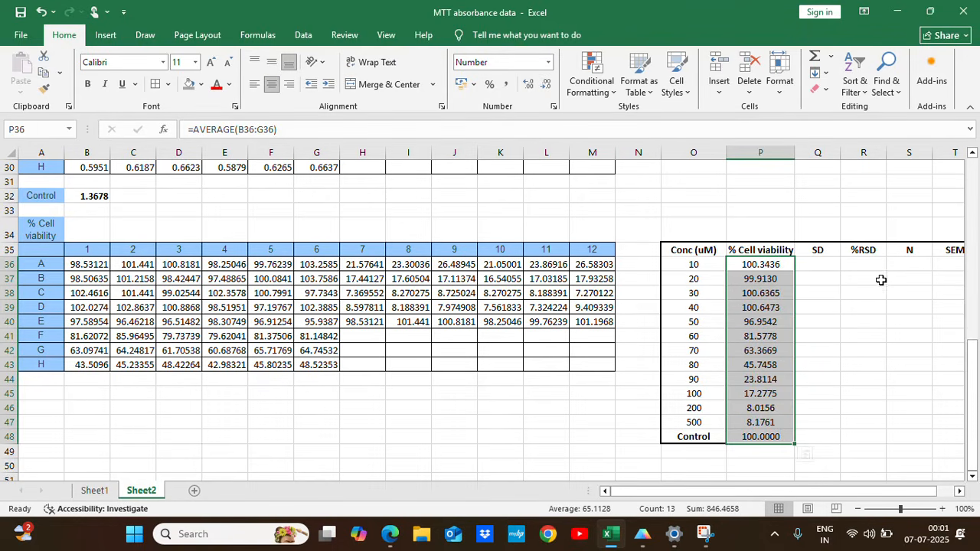
Calculate the SD for 10 uM in Q36 with =STDEV.S(B36:G36) and fill the formula down to Q43.
left_click(814, 265)
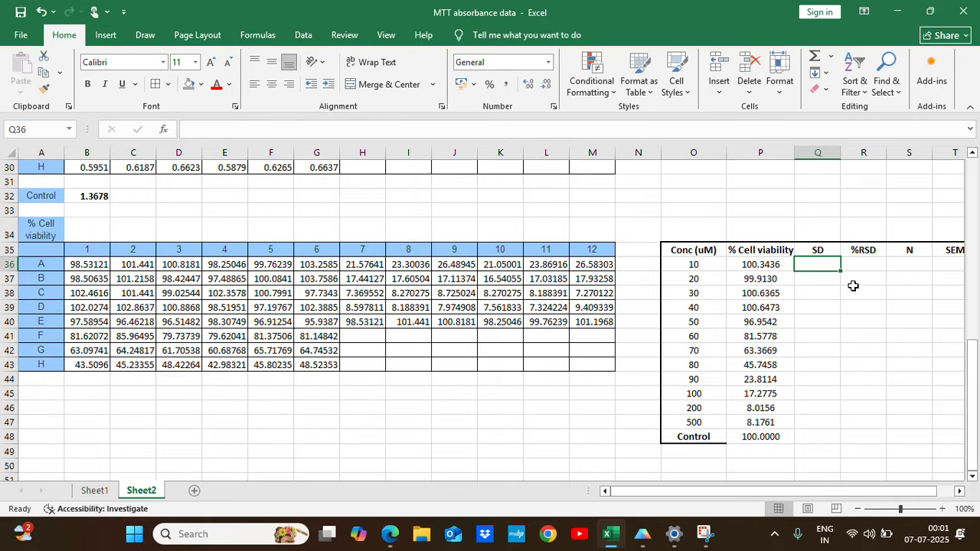
type("=")
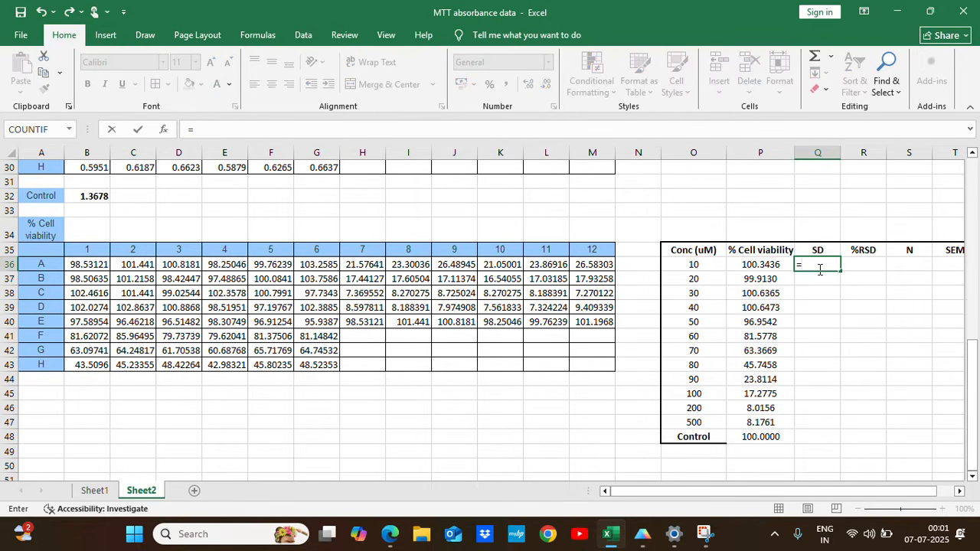
type("std")
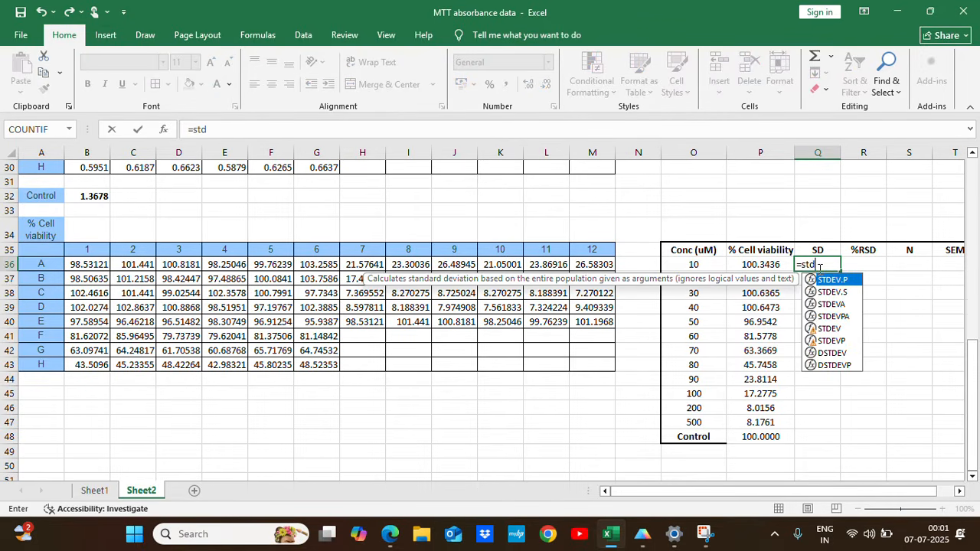
double_click(842, 293)
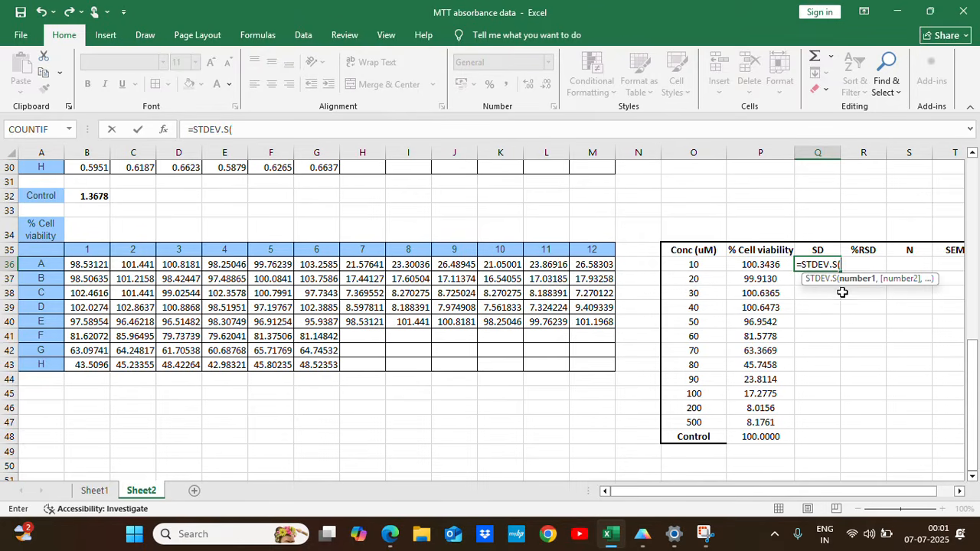
left_click_drag(98, 266, 318, 269)
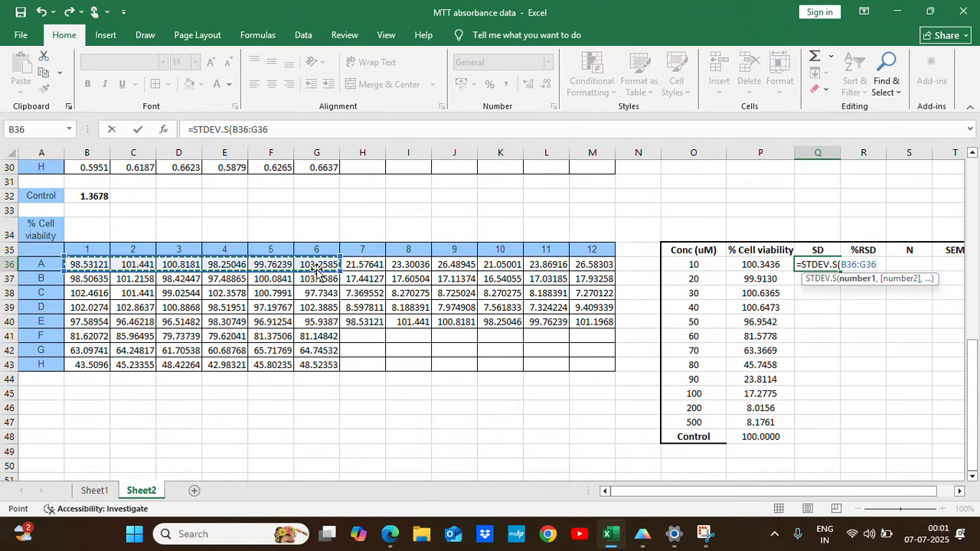
type(")")
key("Return")
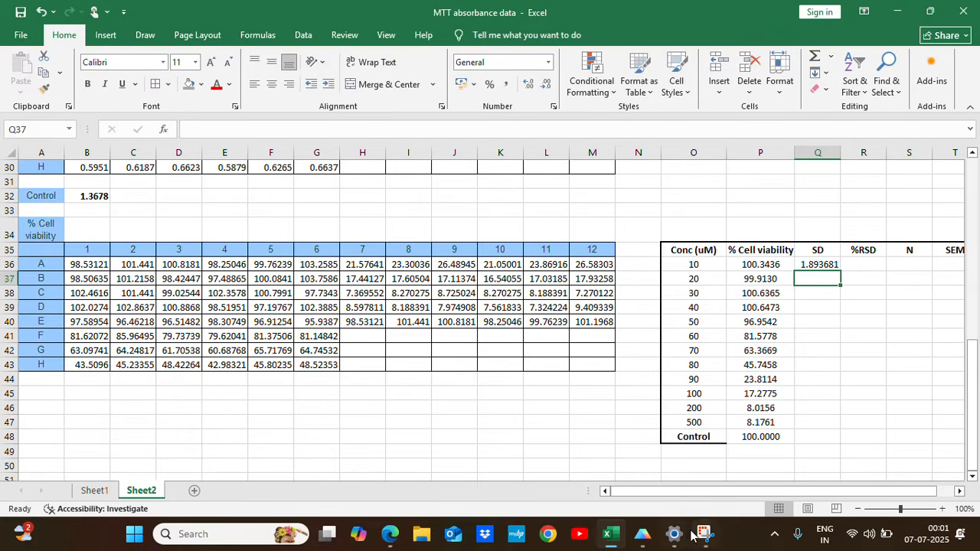
left_click(831, 265)
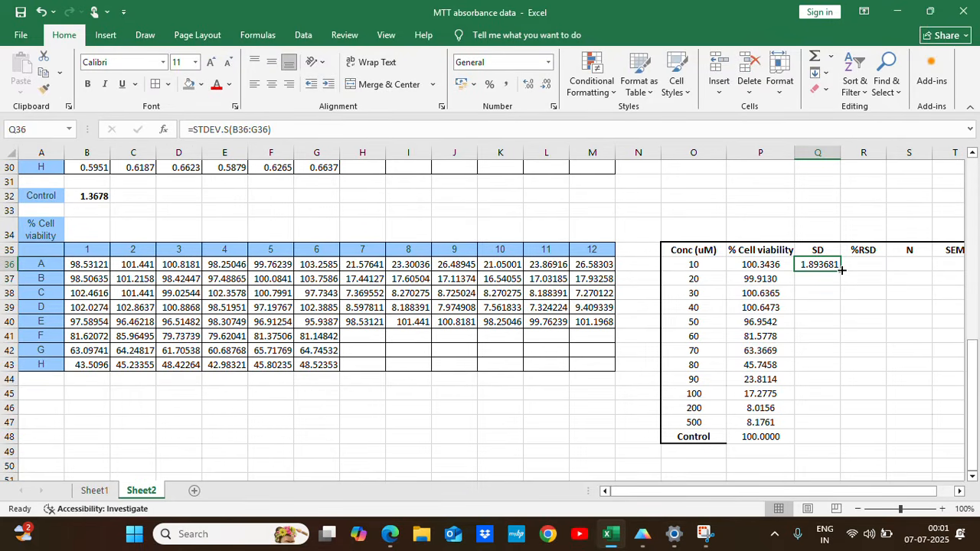
left_click_drag(841, 269, 819, 369)
Calculate the SD for 90 uM in Q44 with =STDEV.S(H36:M36) and fill the formula down to Q48.
left_click(821, 379)
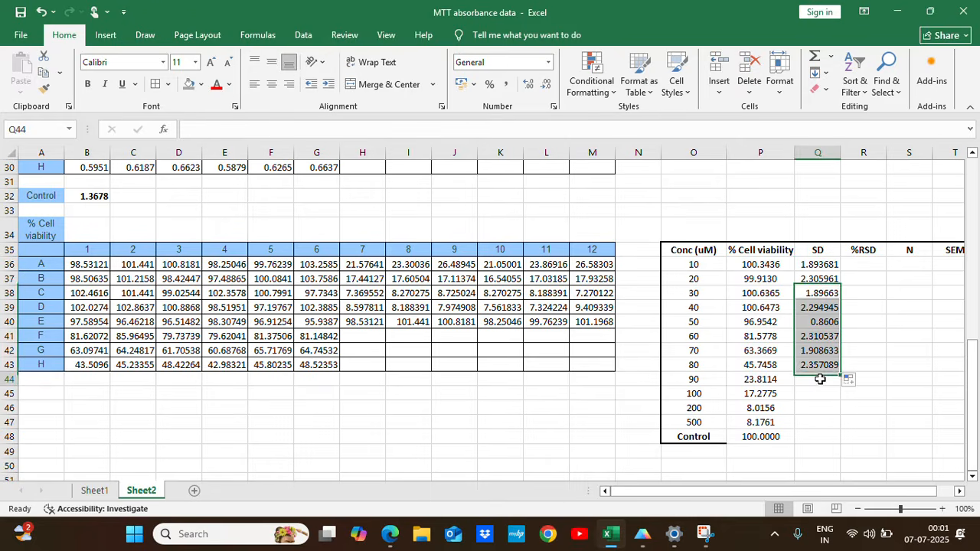
type("=std")
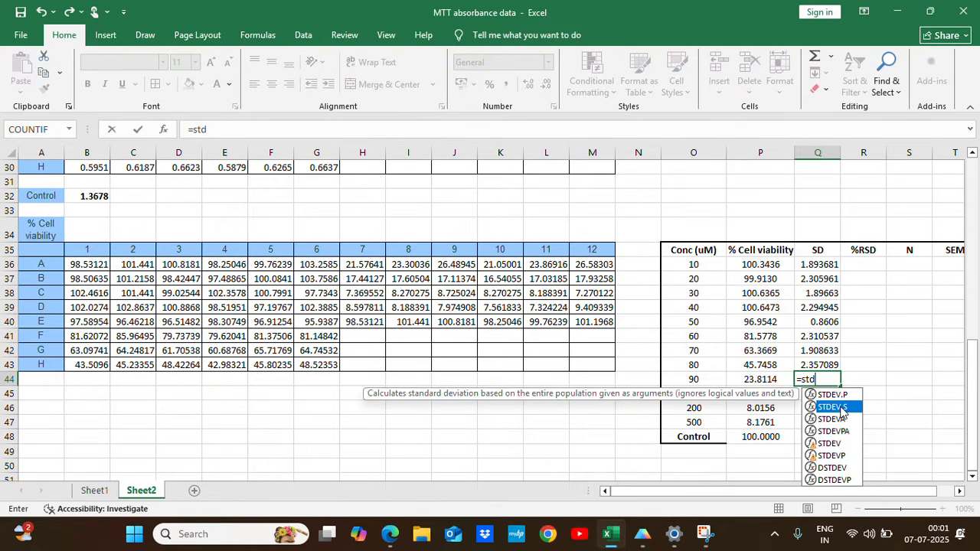
double_click(841, 408)
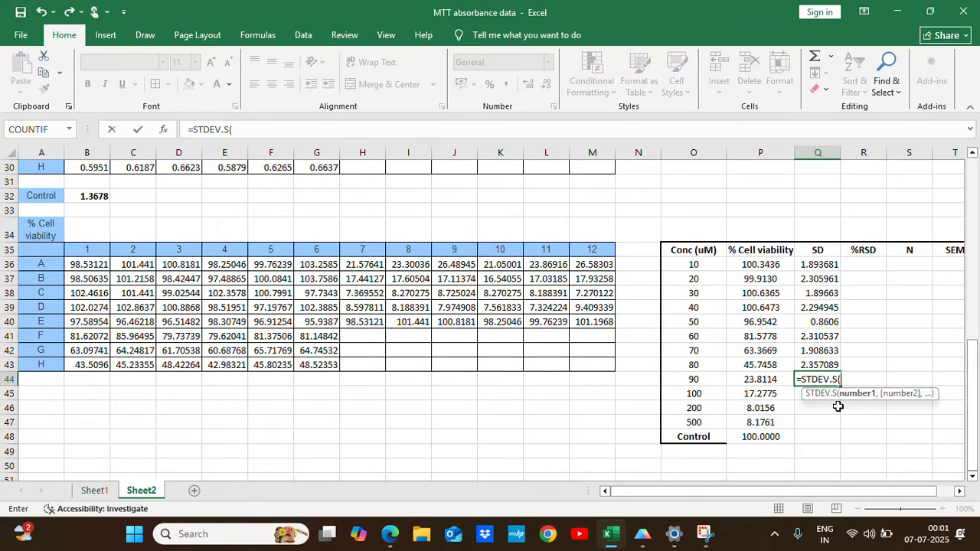
left_click_drag(362, 264, 620, 261)
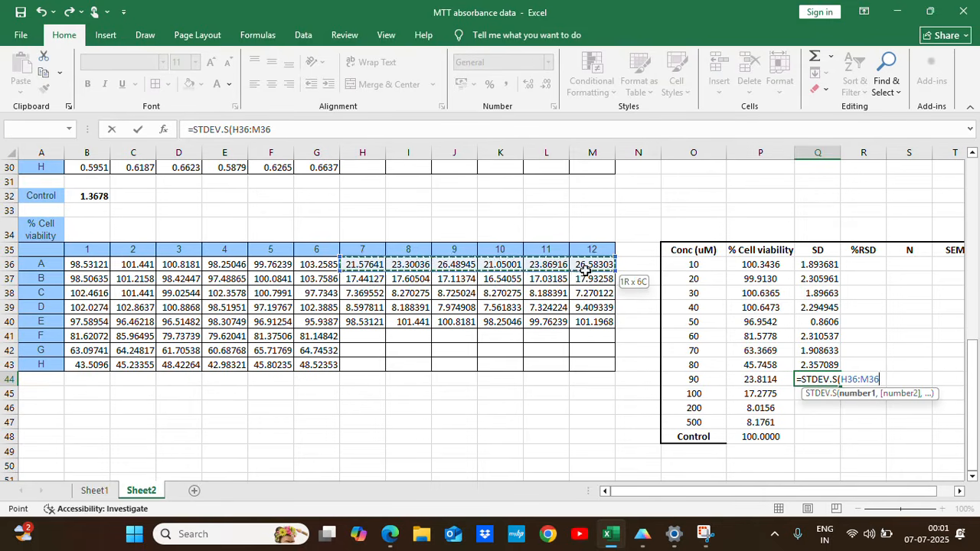
key("Return")
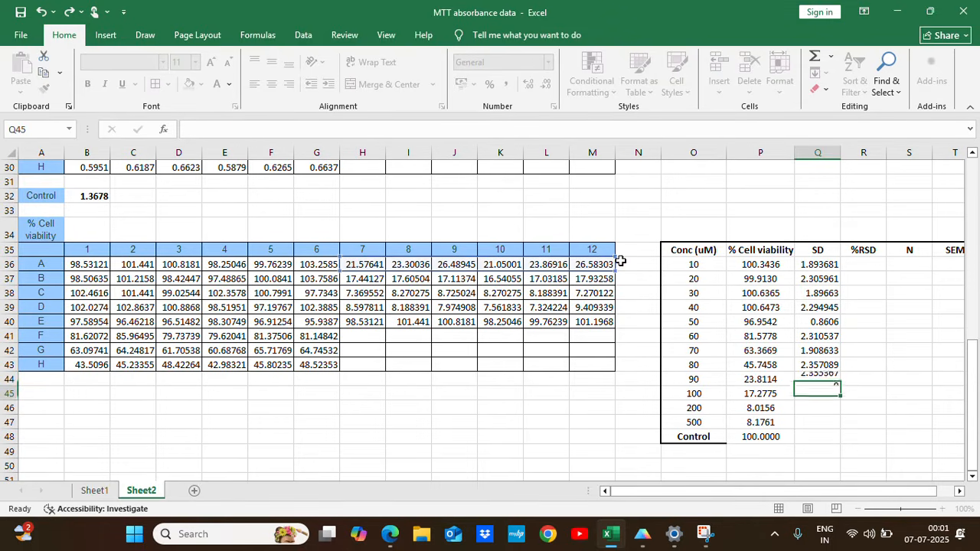
left_click(819, 380)
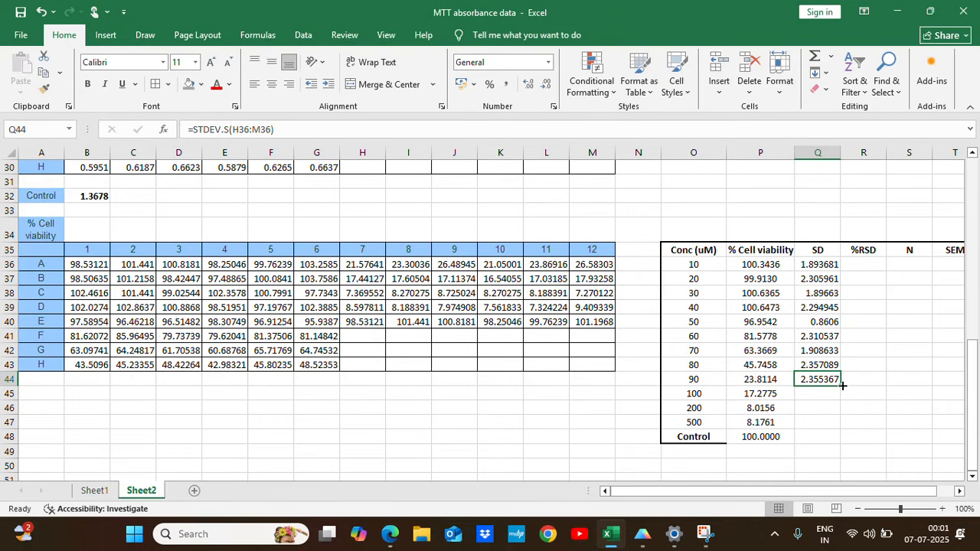
left_click_drag(842, 385, 871, 439)
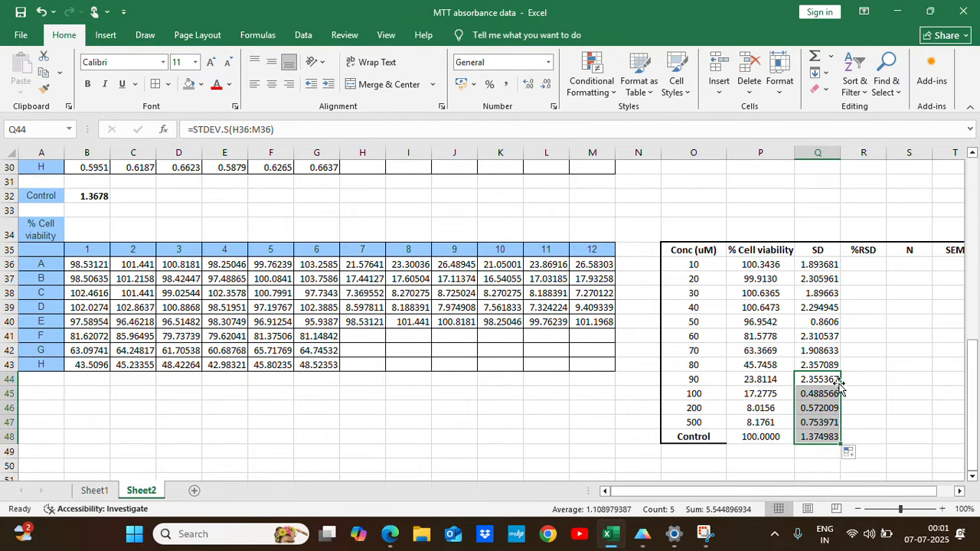
Check the formulas behind the Control mean in P48 and the 90 uM SD and mean in Q44 and P44.
left_click(739, 438)
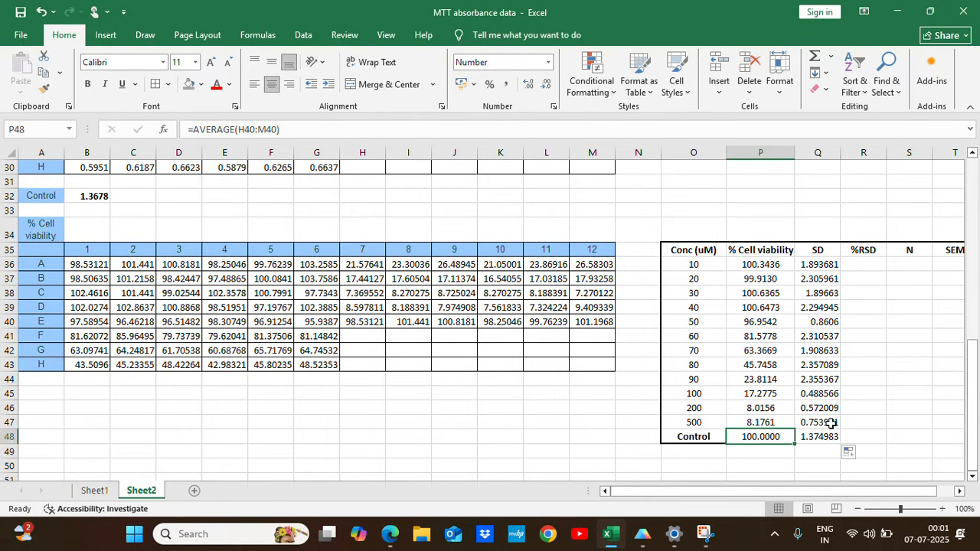
double_click(816, 379)
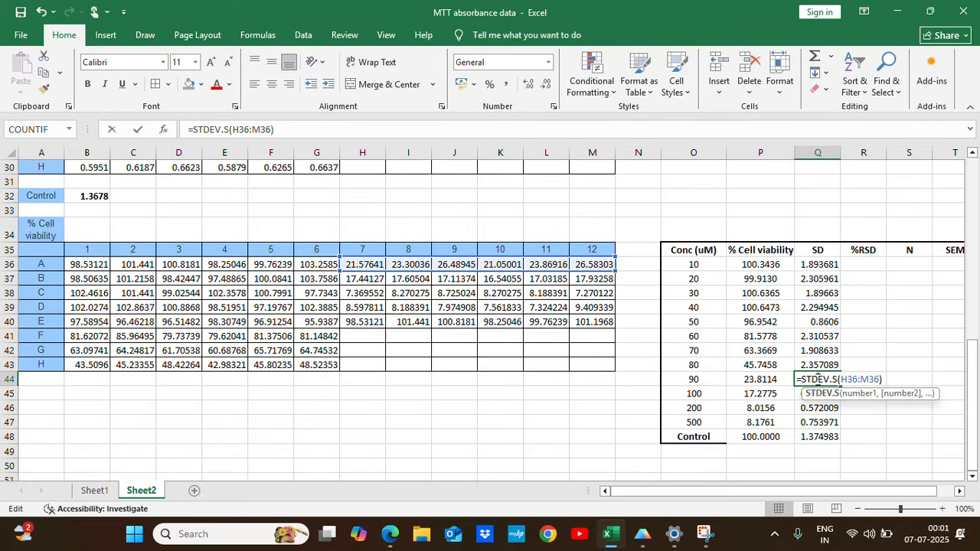
key("Escape")
key("Escape")
double_click(768, 380)
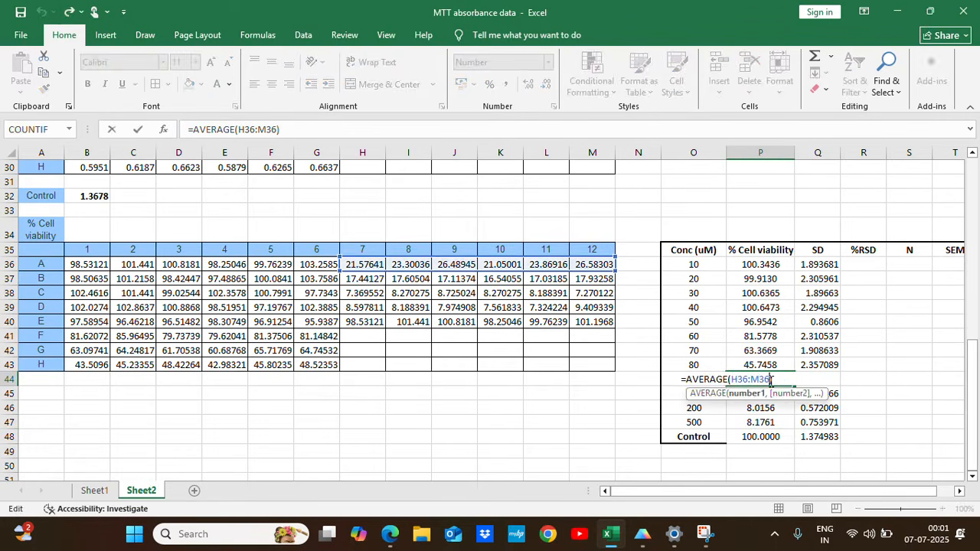
key("Escape")
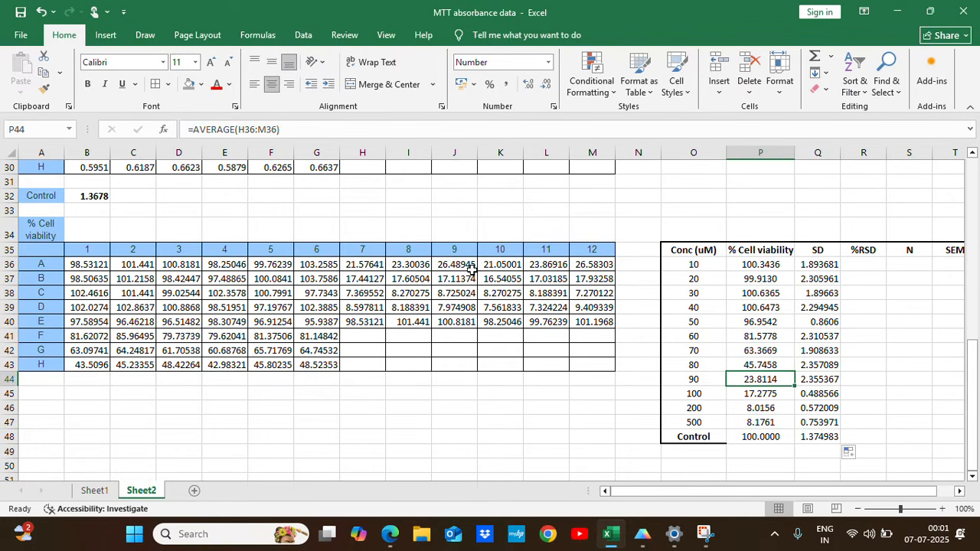
Calculate the %RSD for 10 uM in R36 with =Q36/P36*100 and fill the formula down to R48.
left_click(868, 264)
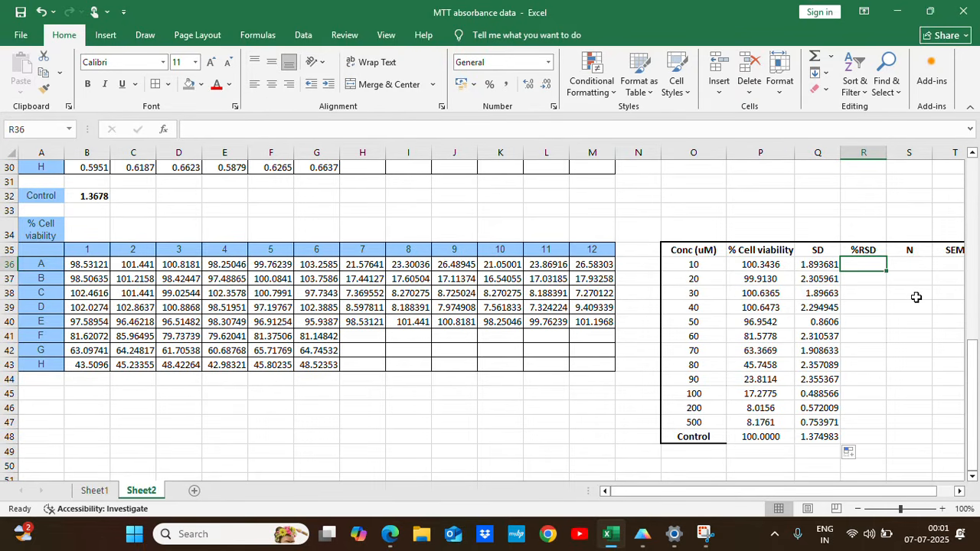
type("=")
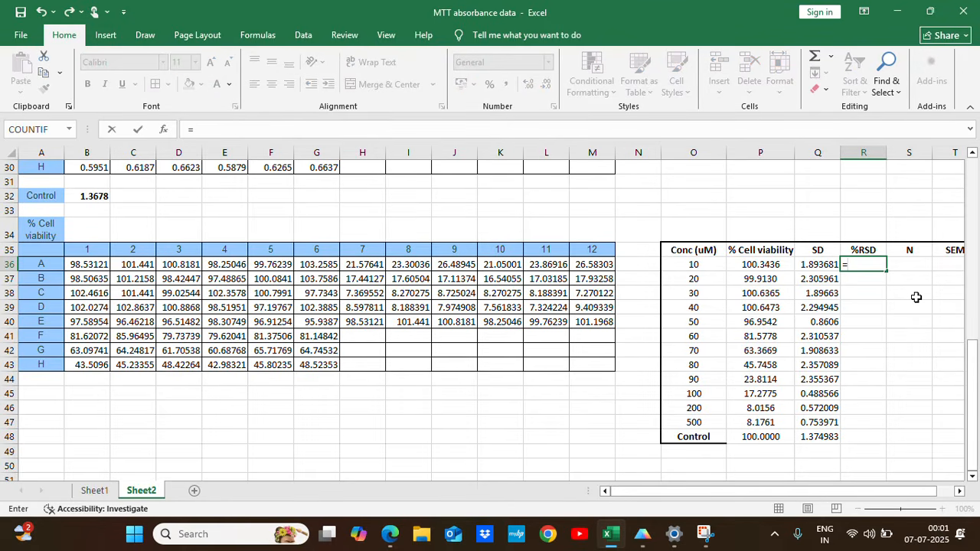
left_click(819, 264)
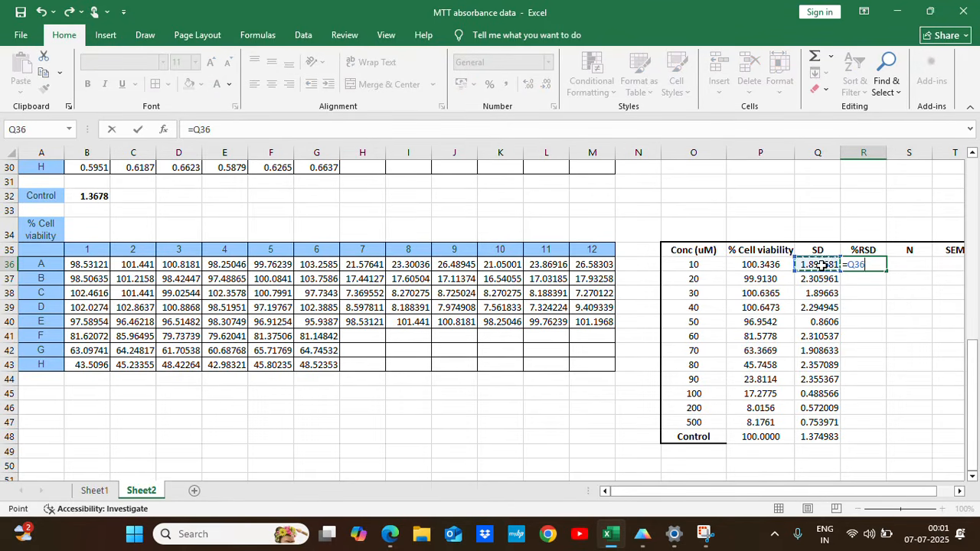
type("/")
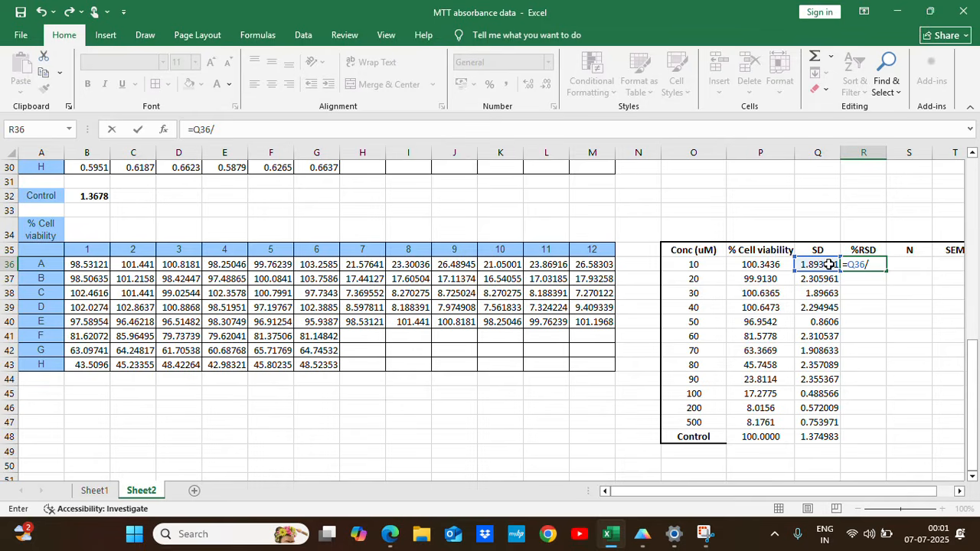
left_click(755, 265)
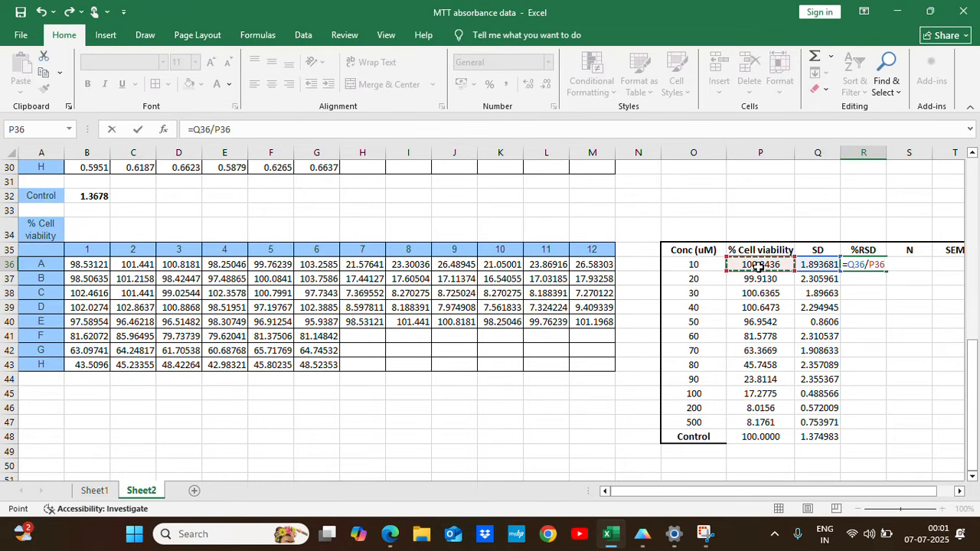
type("*100")
key("Return")
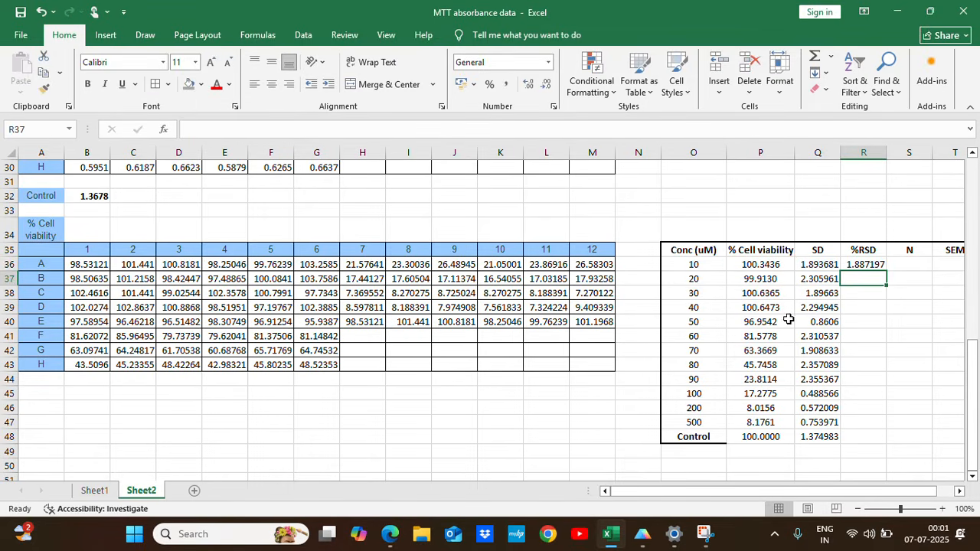
left_click(869, 265)
left_click_drag(886, 271, 881, 448)
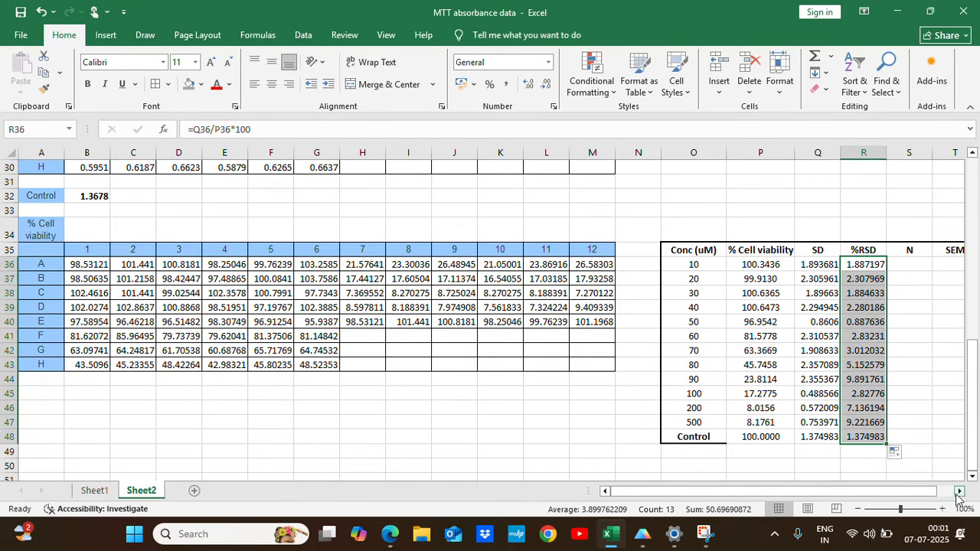
Count the replicates for 10 uM in S36 with =COUNT(B36:G36) and fill the formula down to S43.
left_click(958, 492)
left_click(959, 492)
left_click(959, 492)
left_click(782, 266)
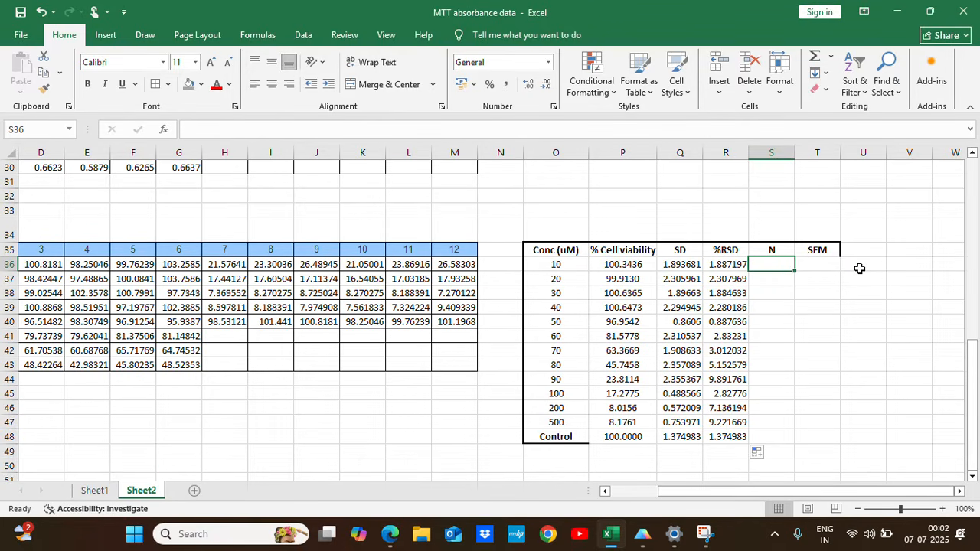
type("=C")
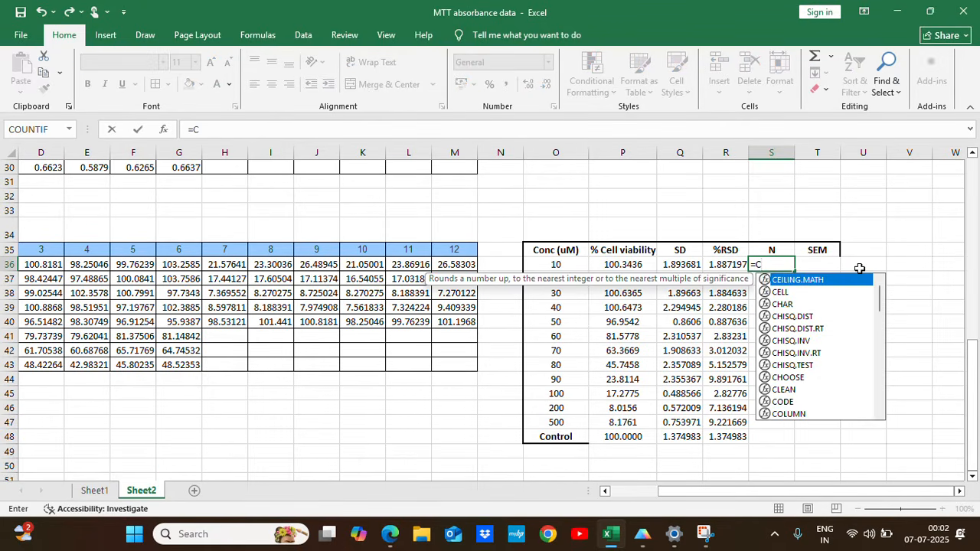
type("ount")
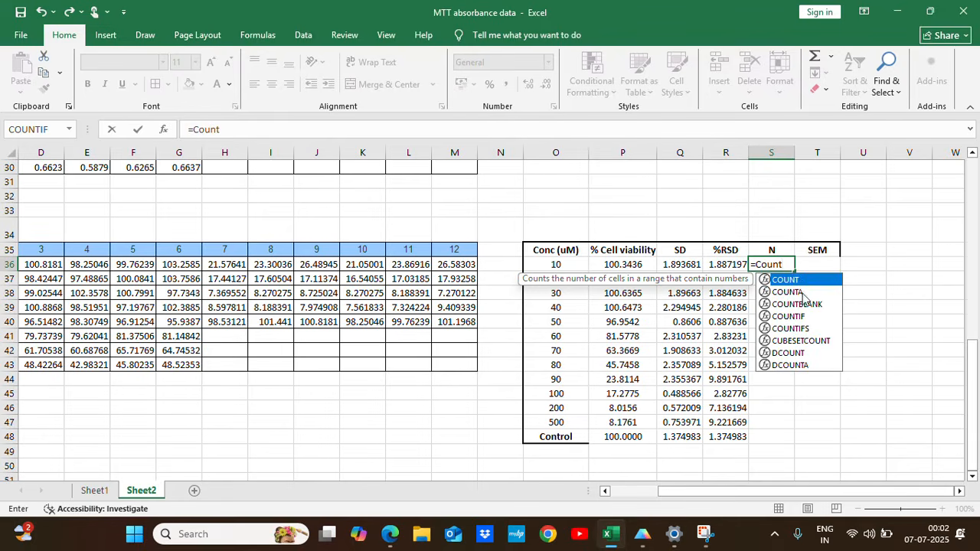
double_click(789, 280)
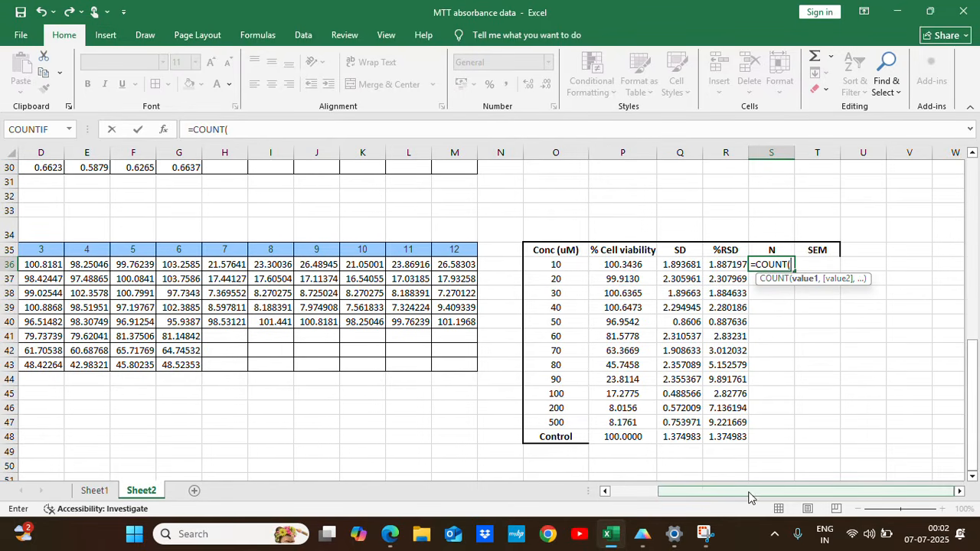
left_click_drag(749, 493, 678, 494)
left_click_drag(79, 268, 304, 263)
type(")")
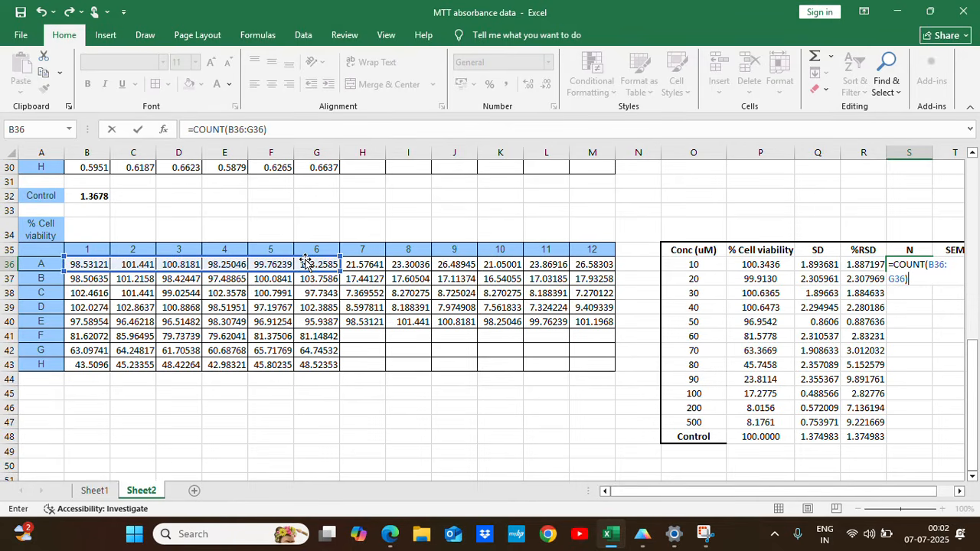
key("Return")
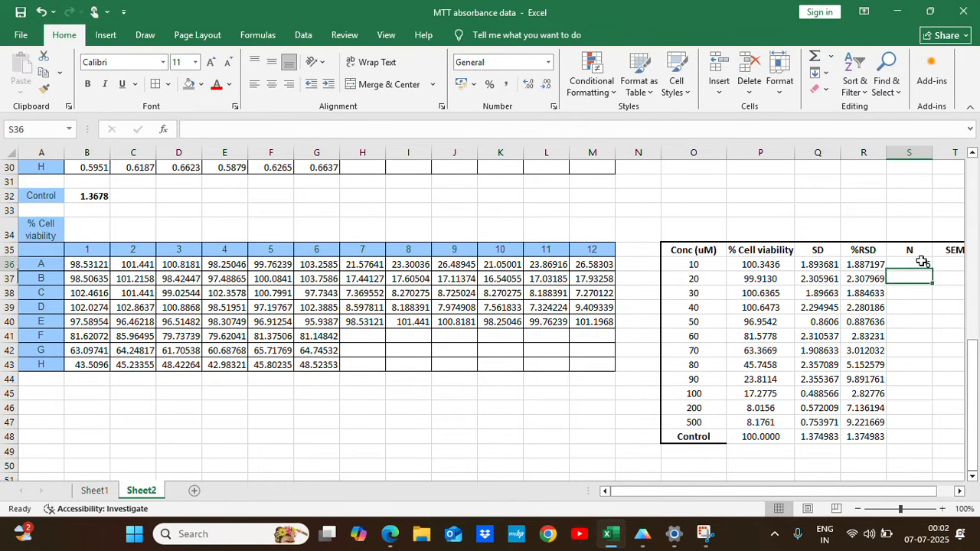
left_click(923, 264)
left_click_drag(932, 271, 923, 371)
Count the replicates for 90 uM in S44 with =COUNT(H36:M36) and fill the formula down to S48.
left_click(919, 379)
type("=cou")
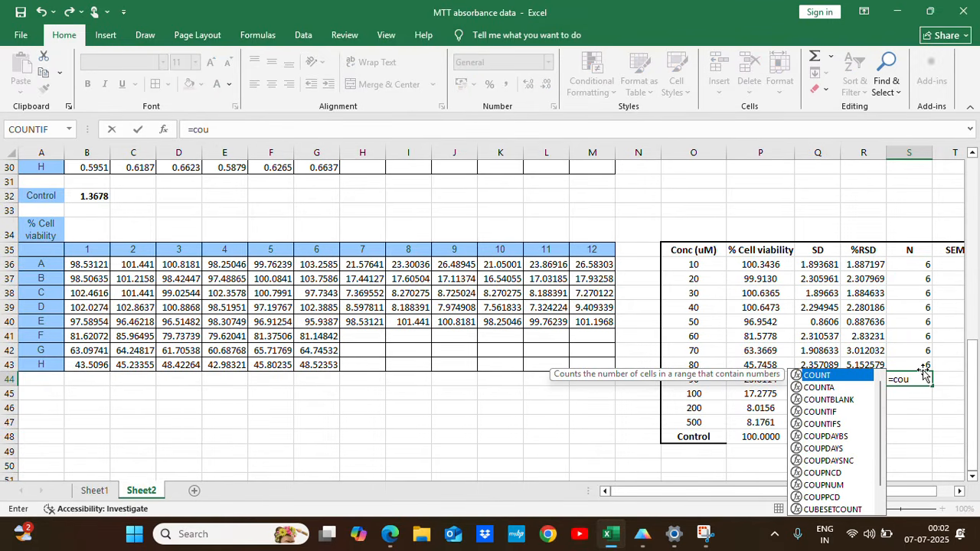
double_click(812, 375)
left_click_drag(365, 264, 601, 265)
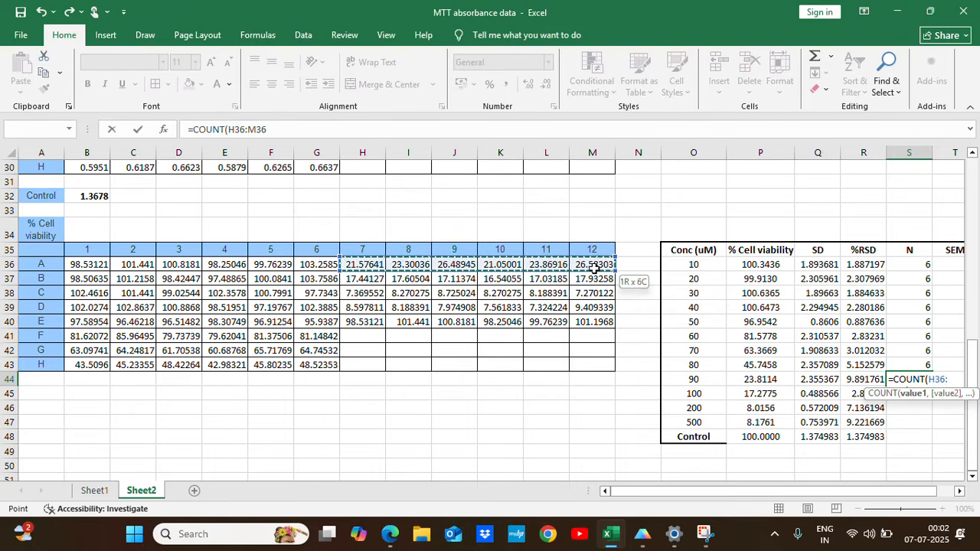
key("Return")
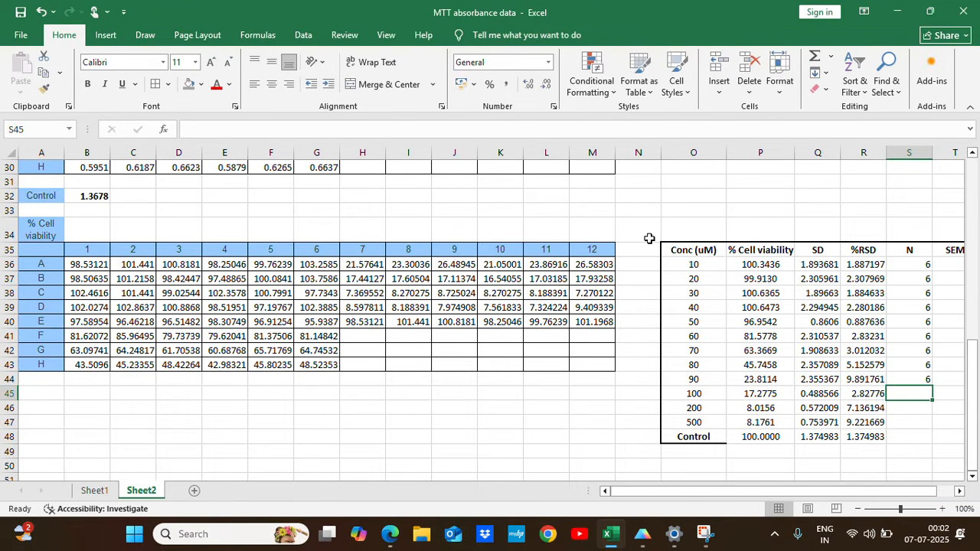
left_click(919, 377)
left_click_drag(932, 386, 924, 440)
Calculate the SEM for 10 uM in T36 with =Q36/SQRT(S36) and fill the formula down to T48.
left_click(960, 492)
left_click(959, 492)
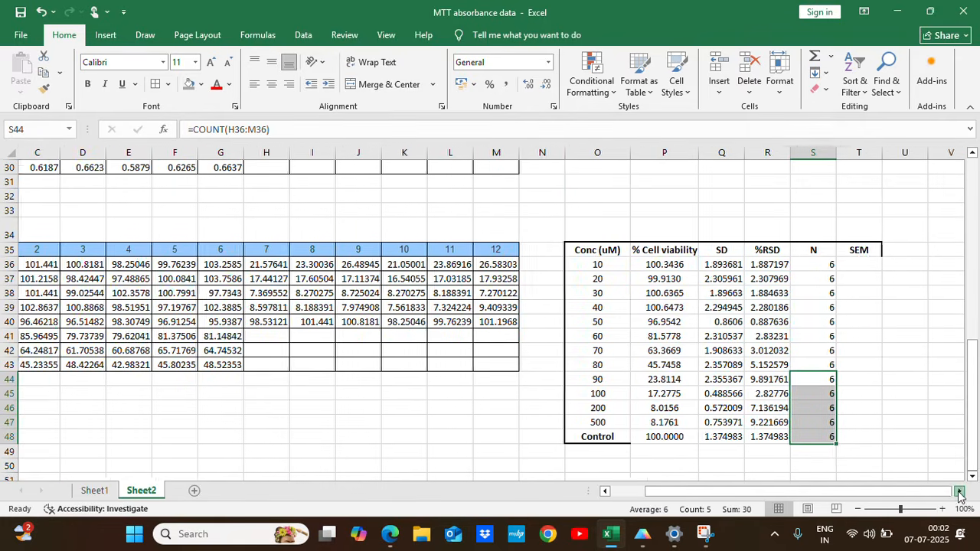
left_click(960, 491)
left_click(817, 265)
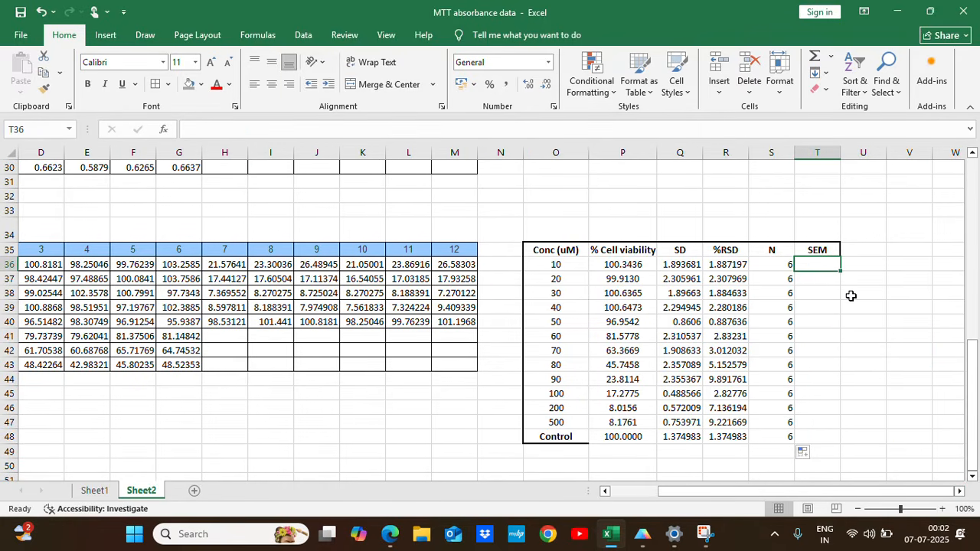
key("F2")
type("=")
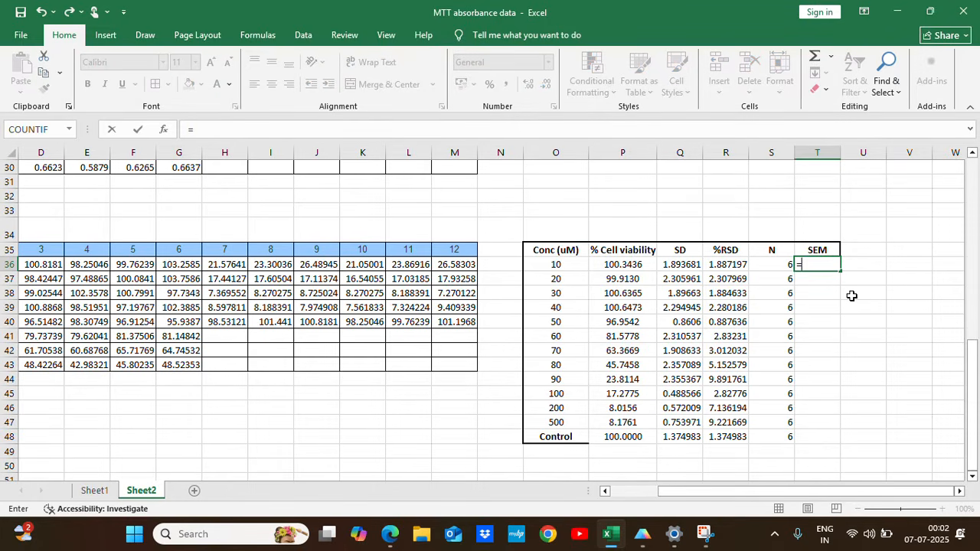
left_click(690, 264)
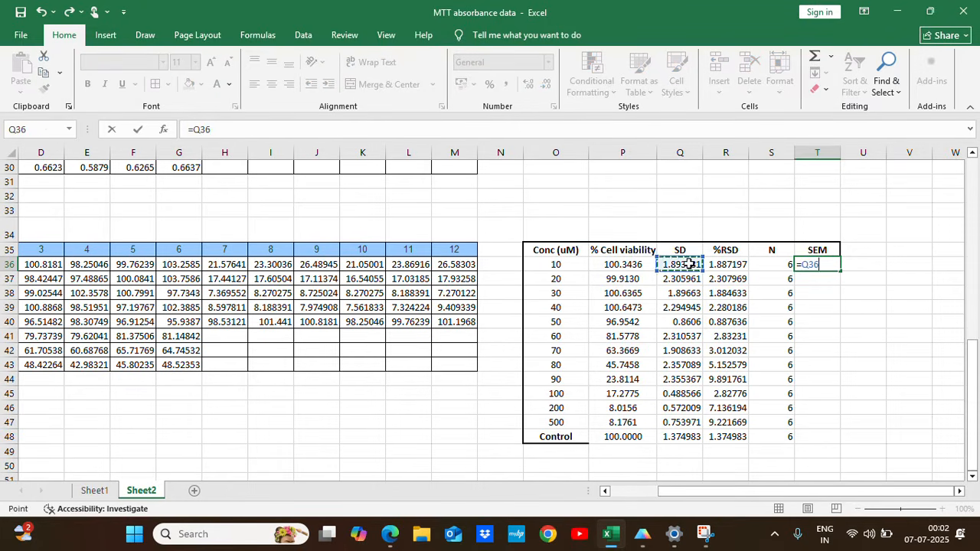
type("/")
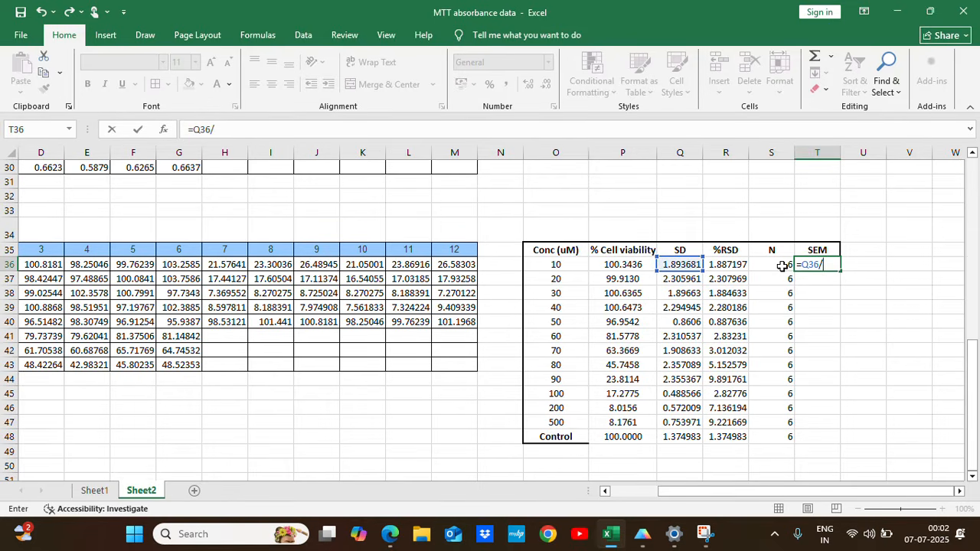
type("sqrt")
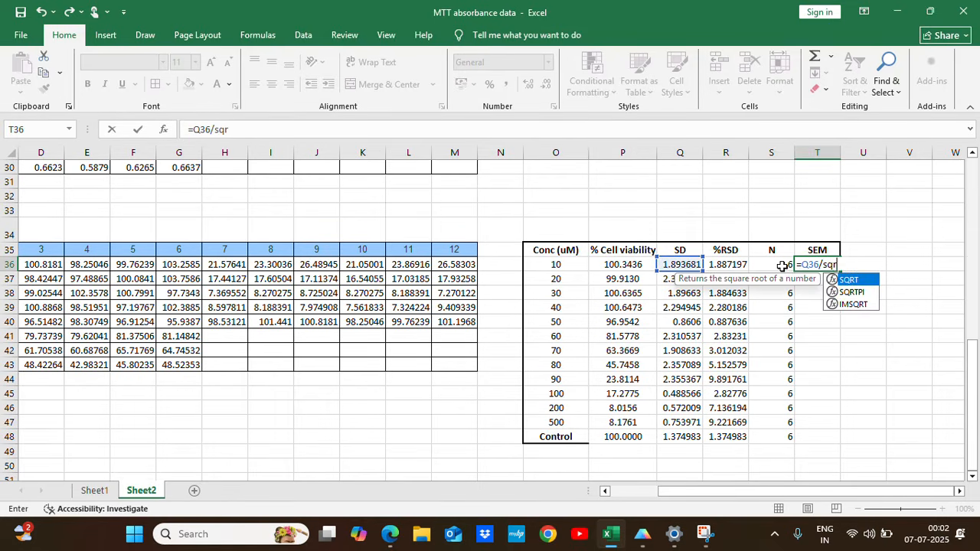
double_click(870, 285)
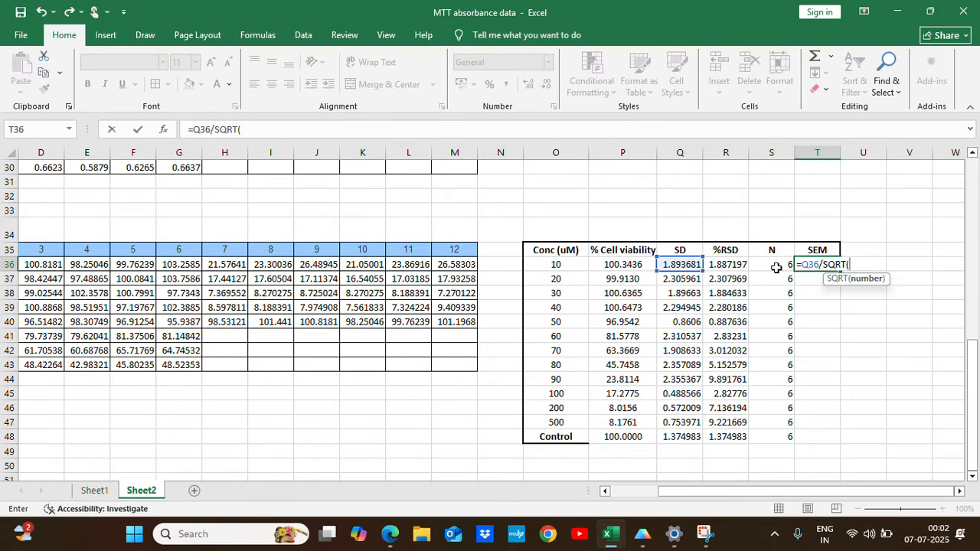
left_click(775, 265)
type(")")
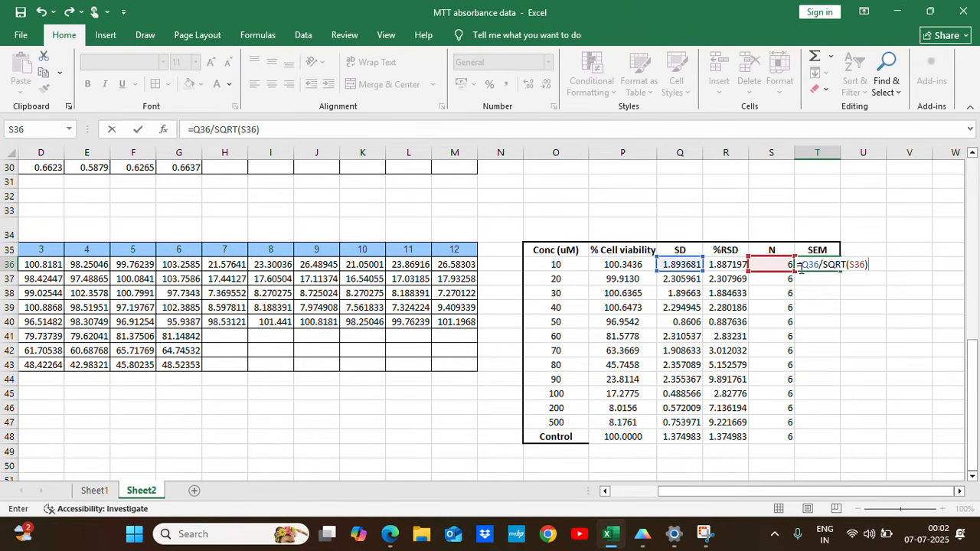
key("ctrl+Return")
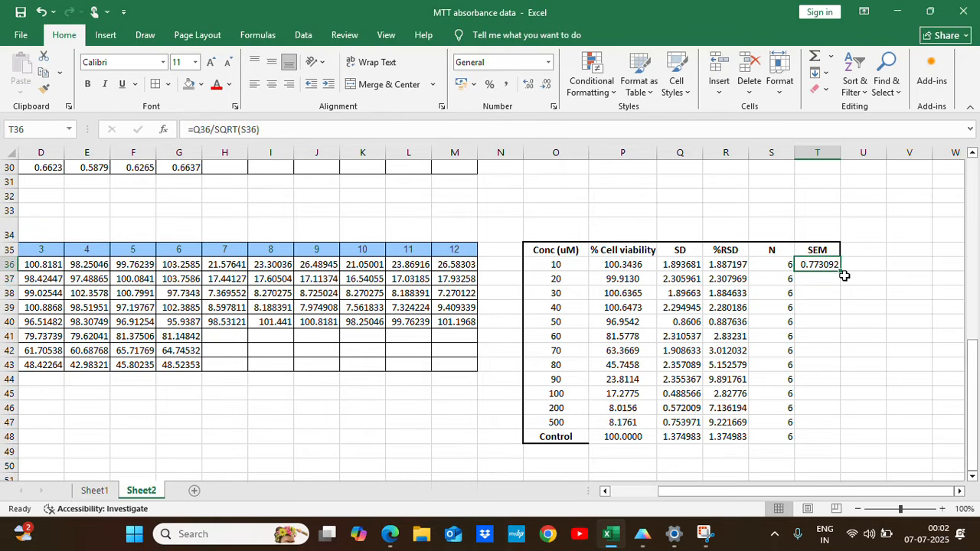
double_click(843, 270)
left_click(823, 438)
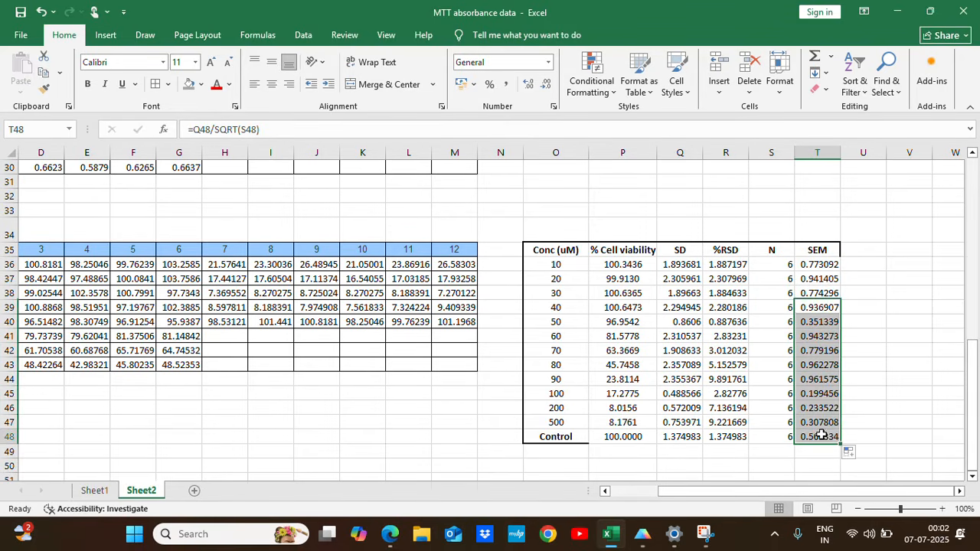
Apply thick outside borders around the whole summary table in O35:T48.
left_click_drag(569, 252, 831, 439)
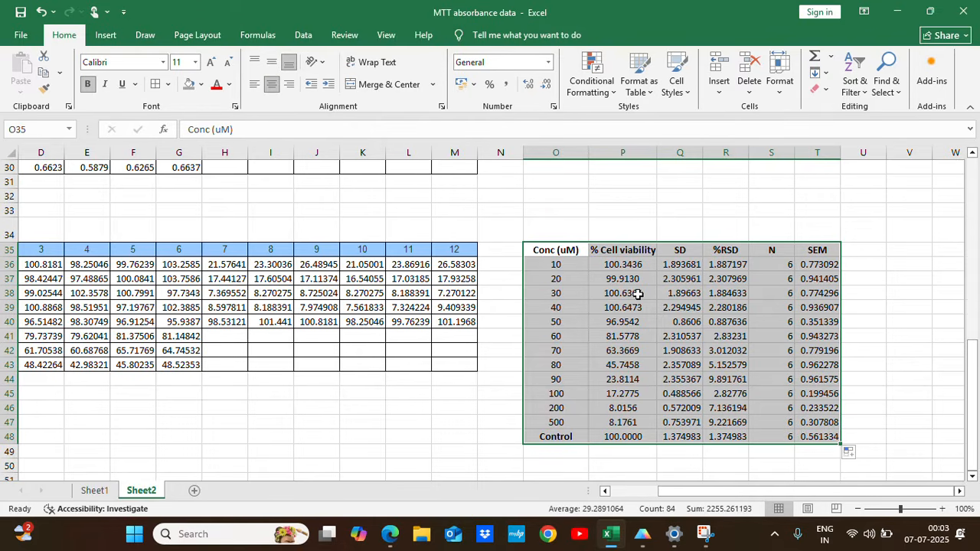
left_click(168, 84)
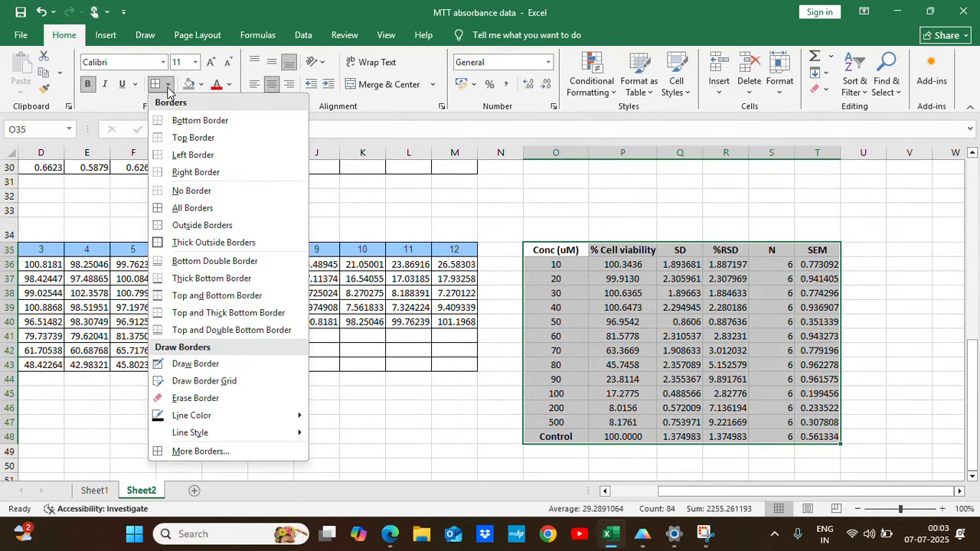
left_click(201, 242)
left_click(910, 321)
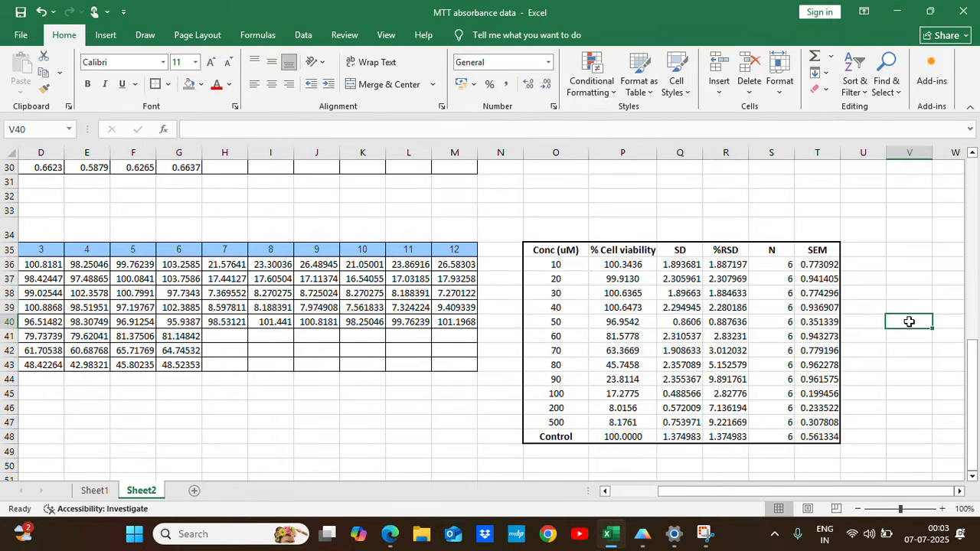
Centre-align all values in the summary table range O36:T48.
left_click_drag(562, 264, 819, 433)
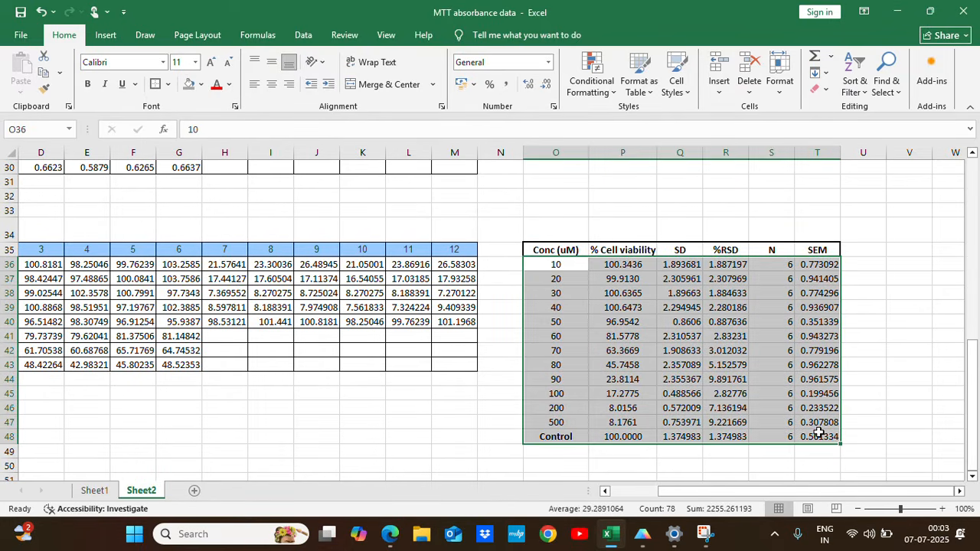
left_click(272, 85)
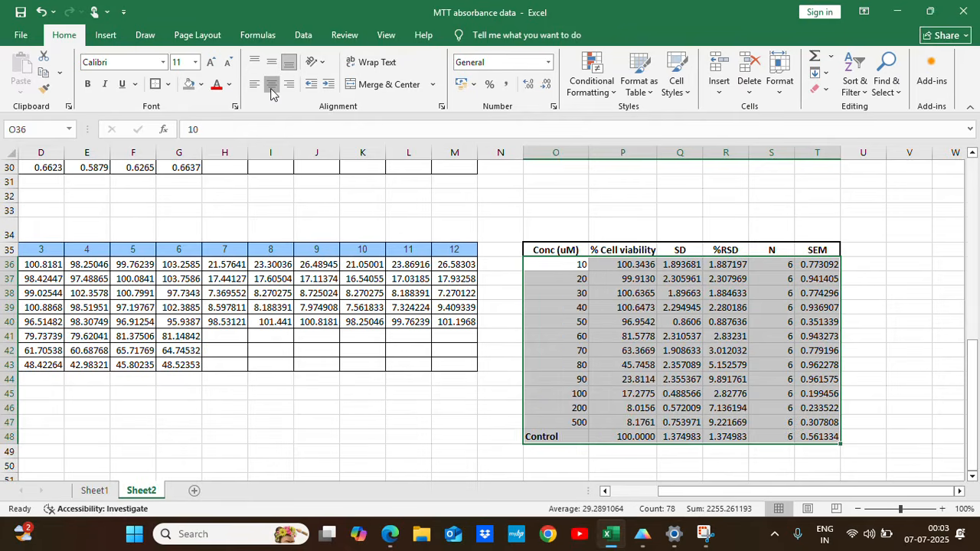
left_click(890, 278)
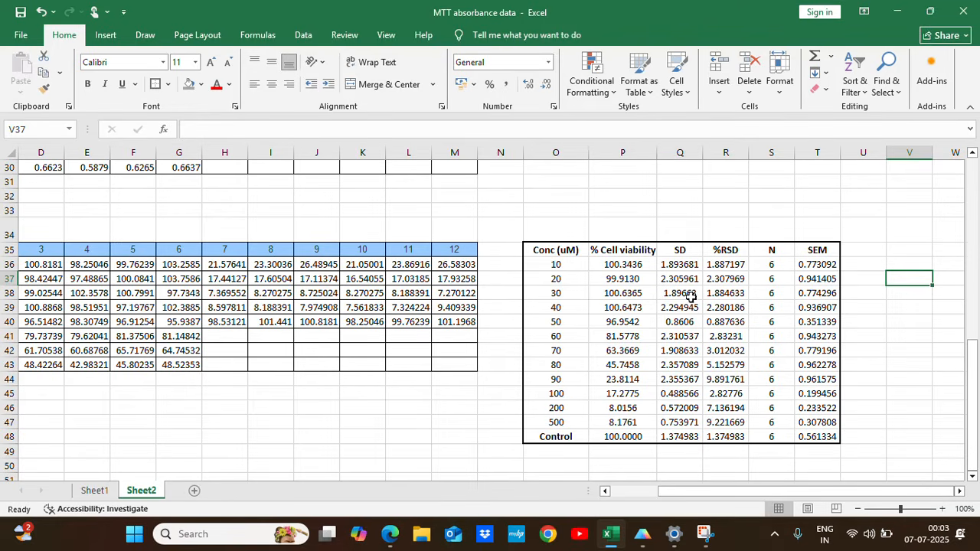
Switch to GraphPad Prism and delete both data tables, Hill's plot and Histogram.
left_click(651, 541)
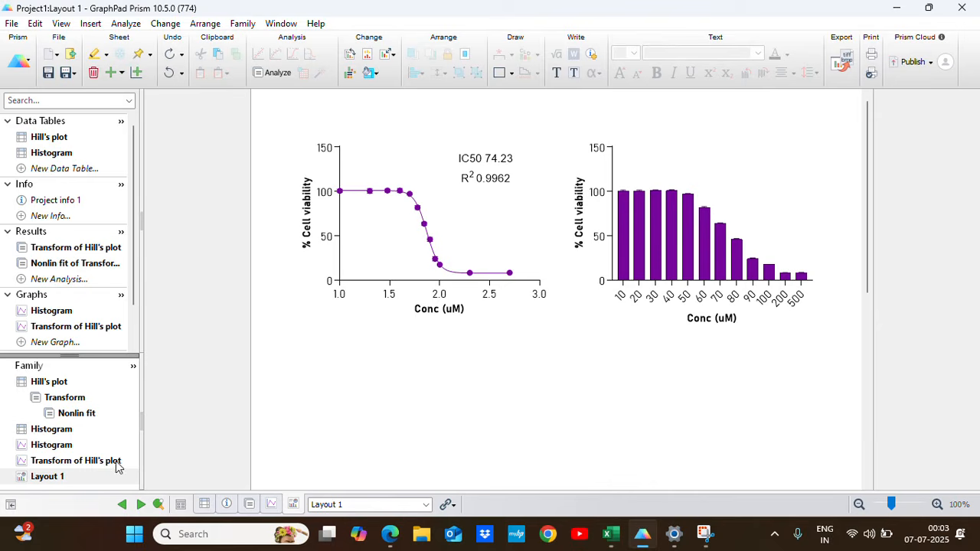
right_click(55, 152)
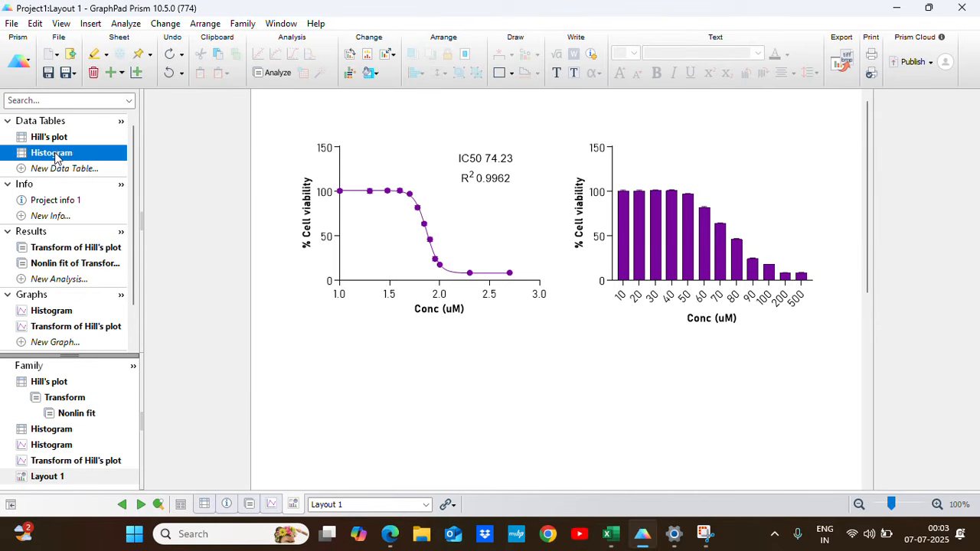
left_click(112, 253)
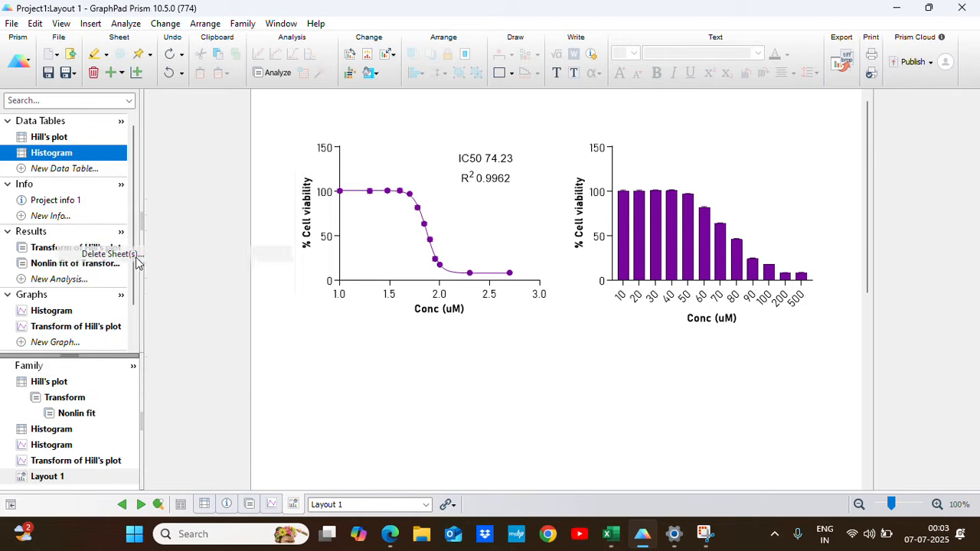
left_click(348, 147)
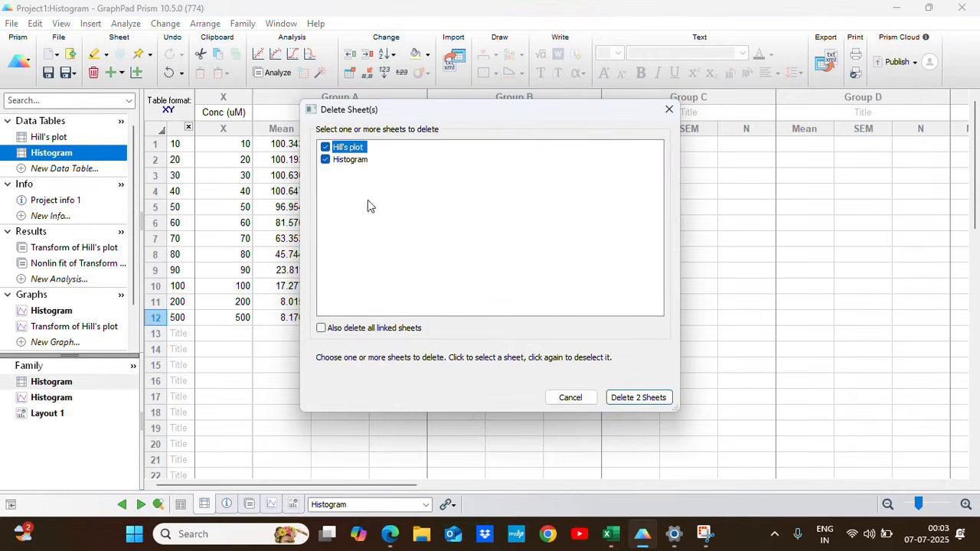
left_click(620, 397)
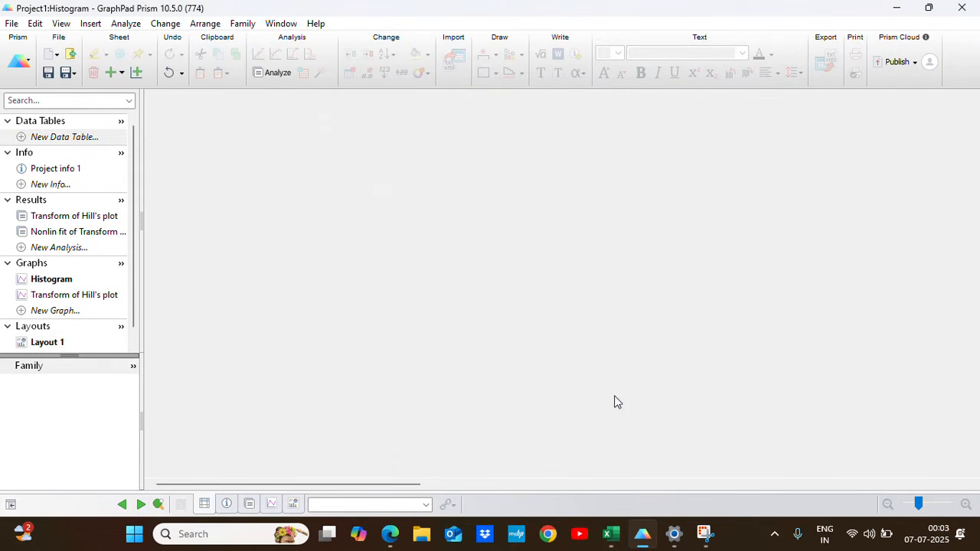
Delete the Layout 1 sheet from the project.
left_click(49, 344)
right_click(49, 344)
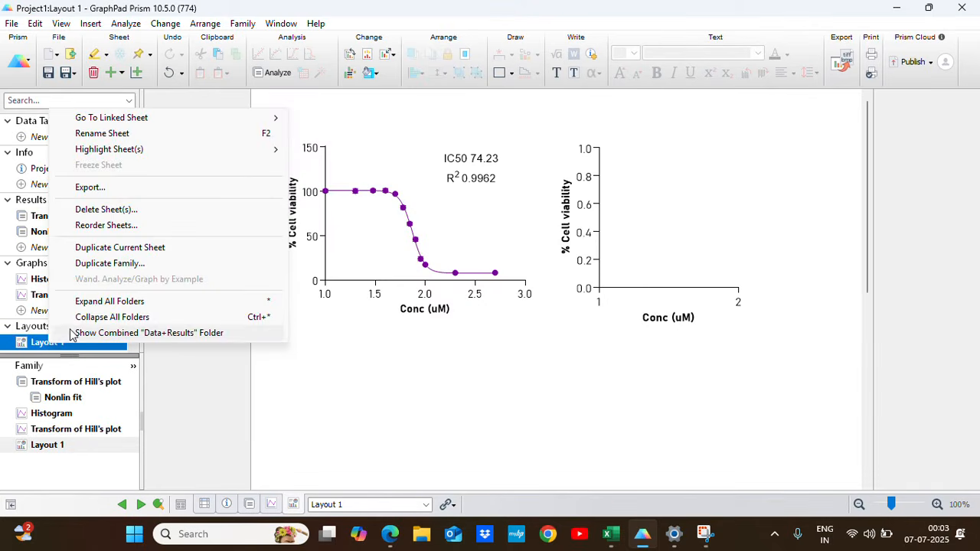
left_click(108, 210)
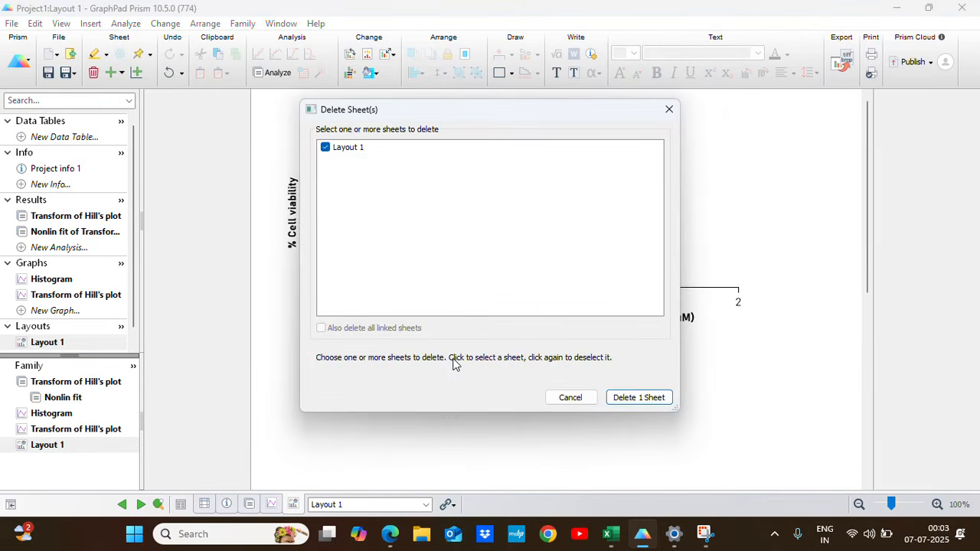
left_click(642, 402)
Delete both graph sheets, Histogram and Transform of Hill's plot.
left_click(75, 294)
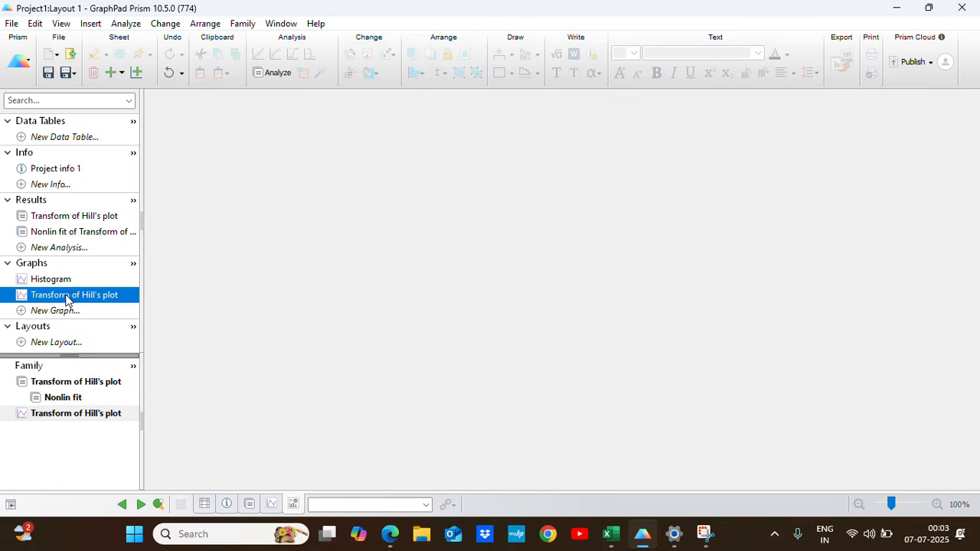
right_click(68, 294)
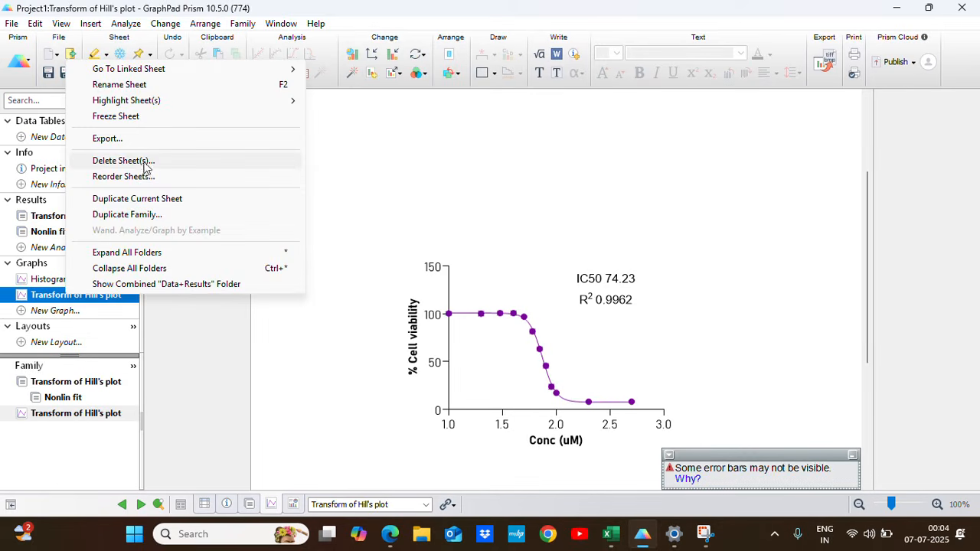
left_click(125, 161)
left_click(347, 150)
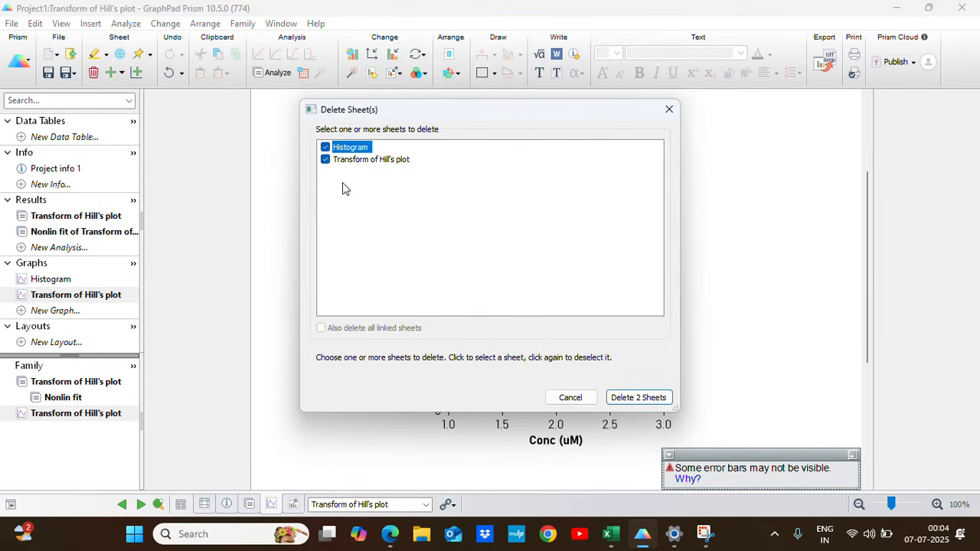
left_click(640, 398)
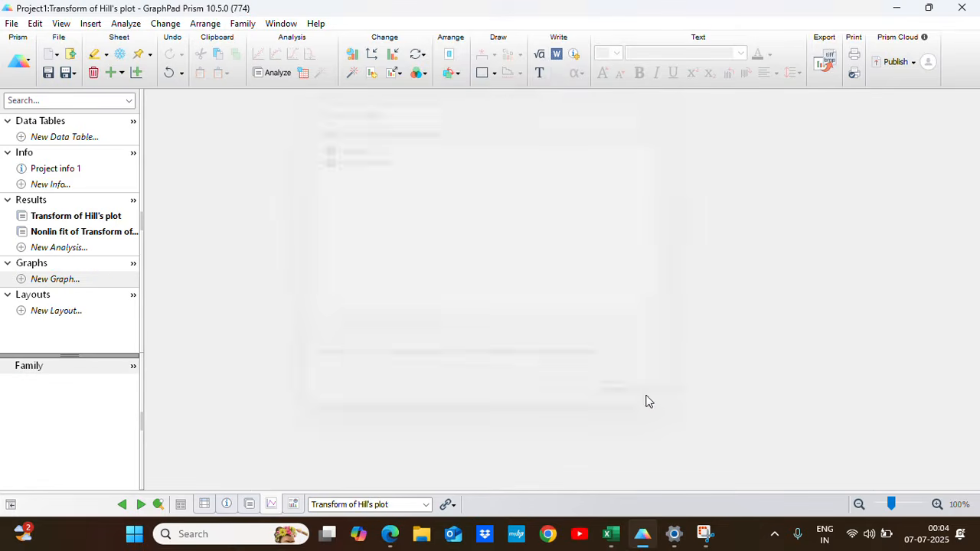
Delete both results sheets, Transform and Nonlin fit of Transform.
left_click(75, 220)
right_click(75, 220)
left_click(245, 333)
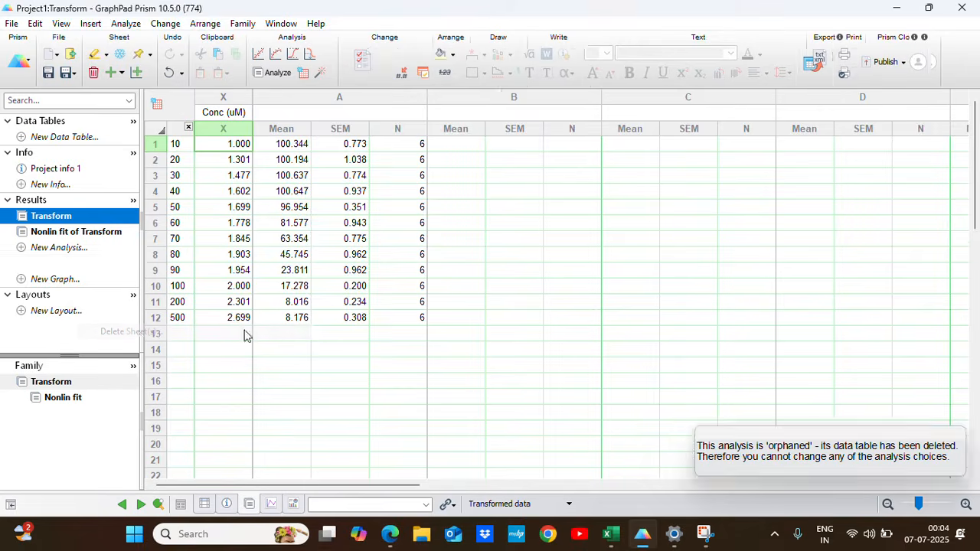
left_click(350, 159)
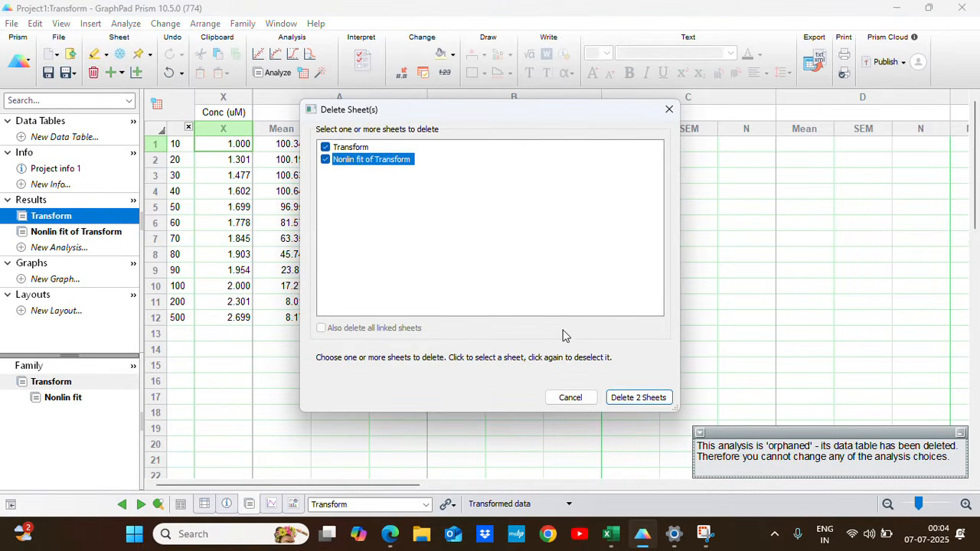
left_click(650, 399)
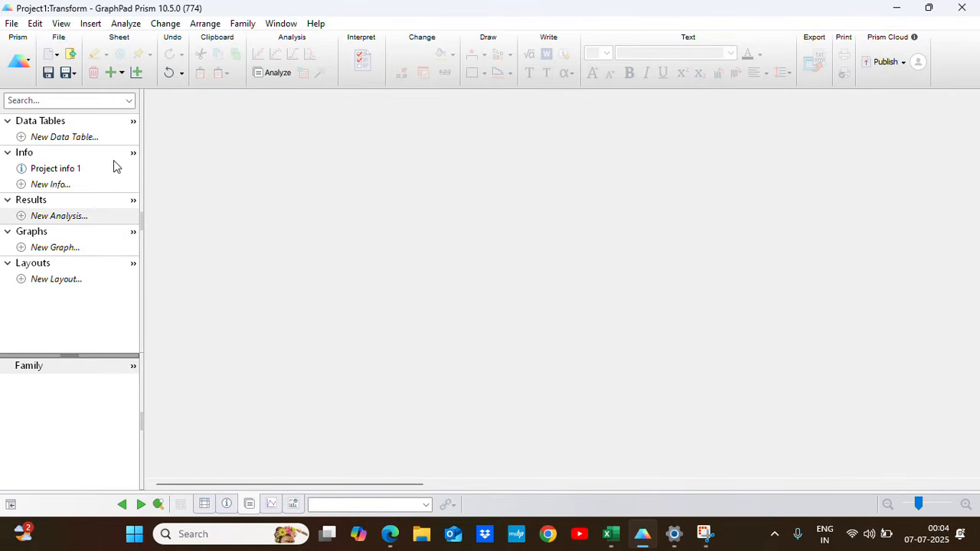
Create a new XY data table with numeric X and precalculated error values entered as Mean, SEM, N.
left_click(61, 137)
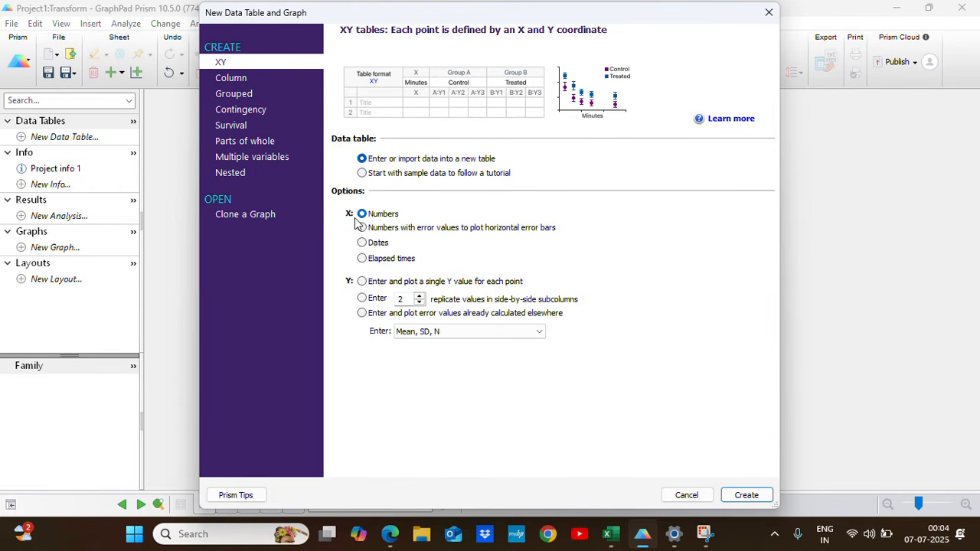
left_click(362, 314)
left_click(429, 331)
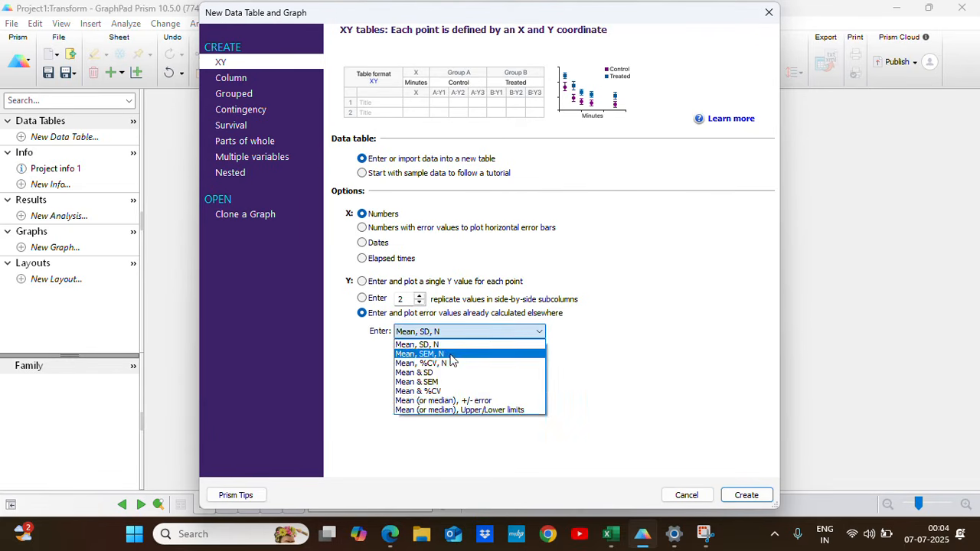
left_click(443, 353)
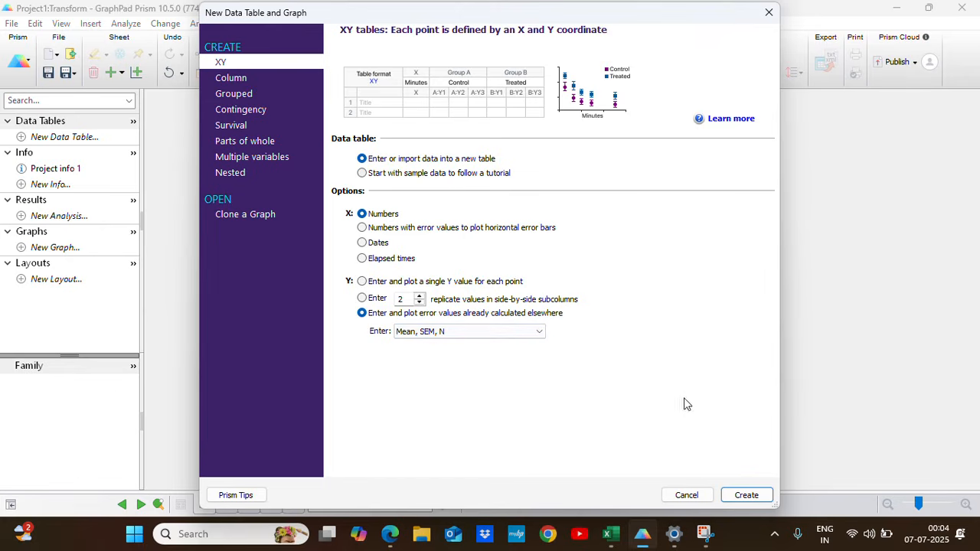
left_click(735, 495)
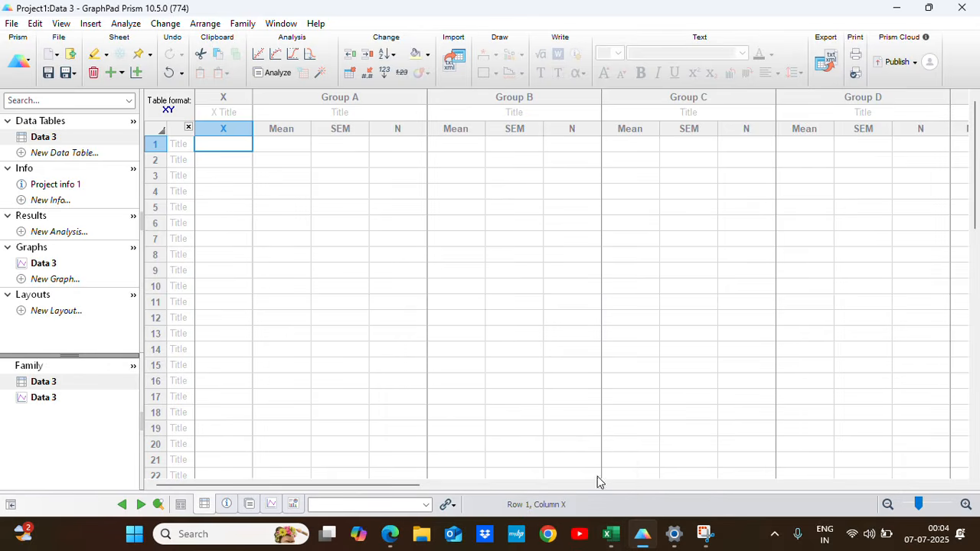
Copy the Conc (uM) header and concentrations 10 to 500 from O35:O47 in Excel into the X column in Prism, starting at its title.
left_click(611, 534)
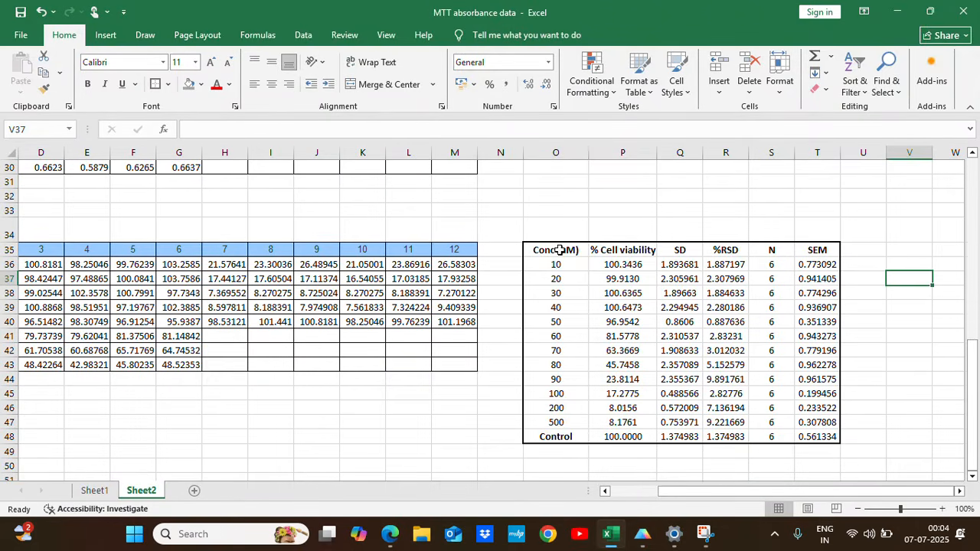
left_click_drag(559, 250, 573, 423)
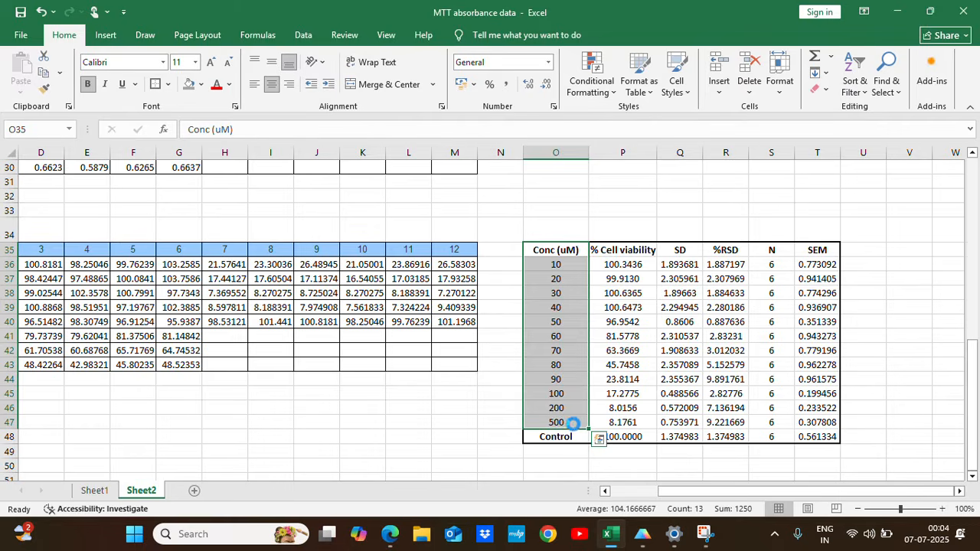
key("ctrl+c")
left_click(642, 534)
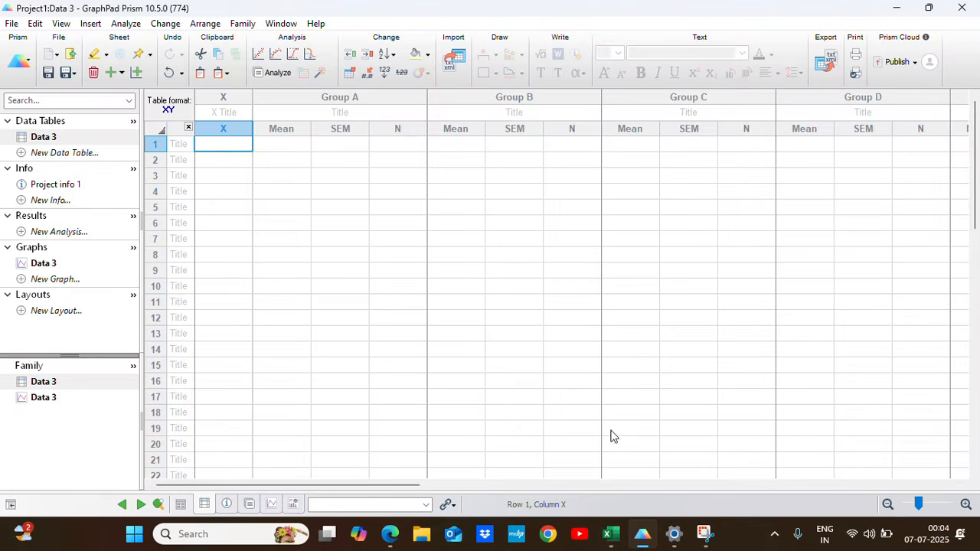
left_click(180, 145)
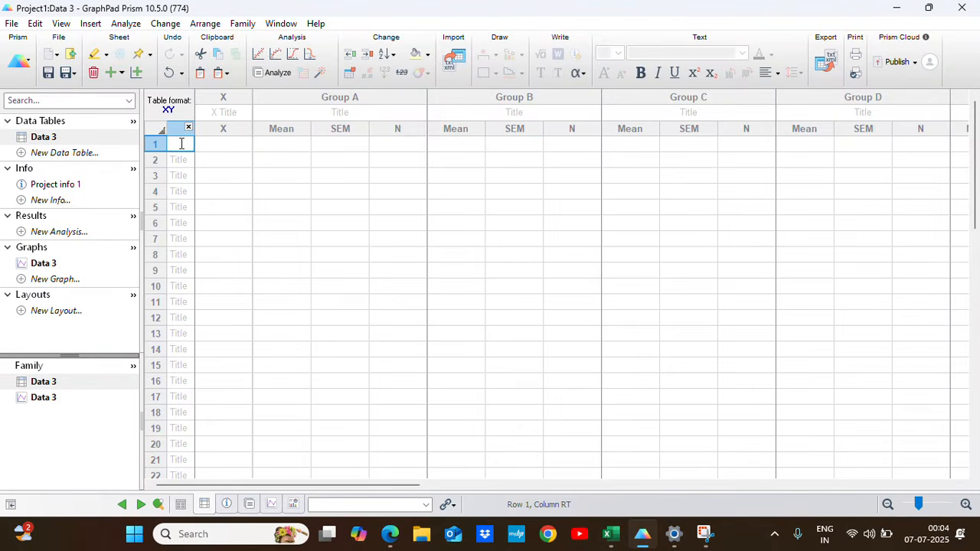
left_click(223, 115)
key("ctrl+v")
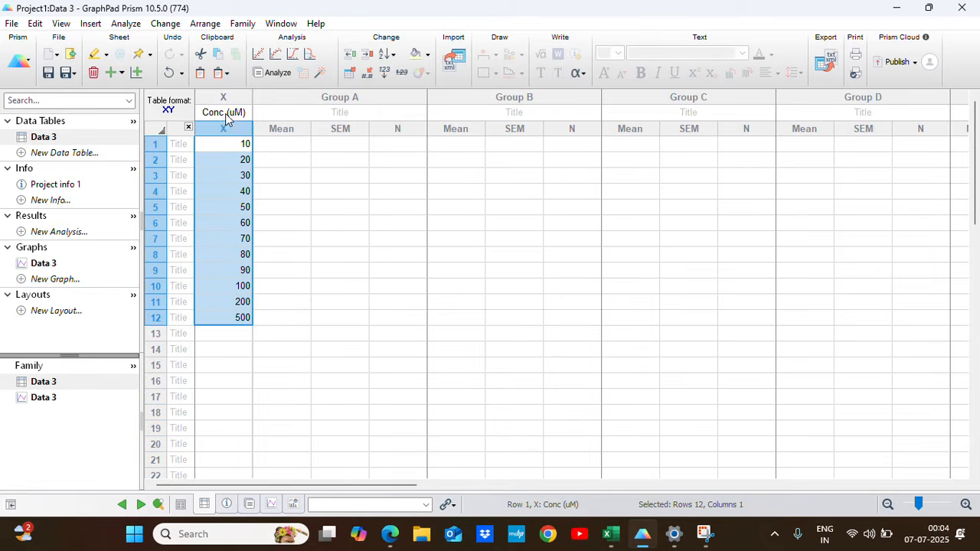
Copy the twelve X concentrations into the row titles, starting at row 1.
left_click_drag(237, 149, 241, 320)
key("ctrl+c")
left_click(181, 149)
key("ctrl+v")
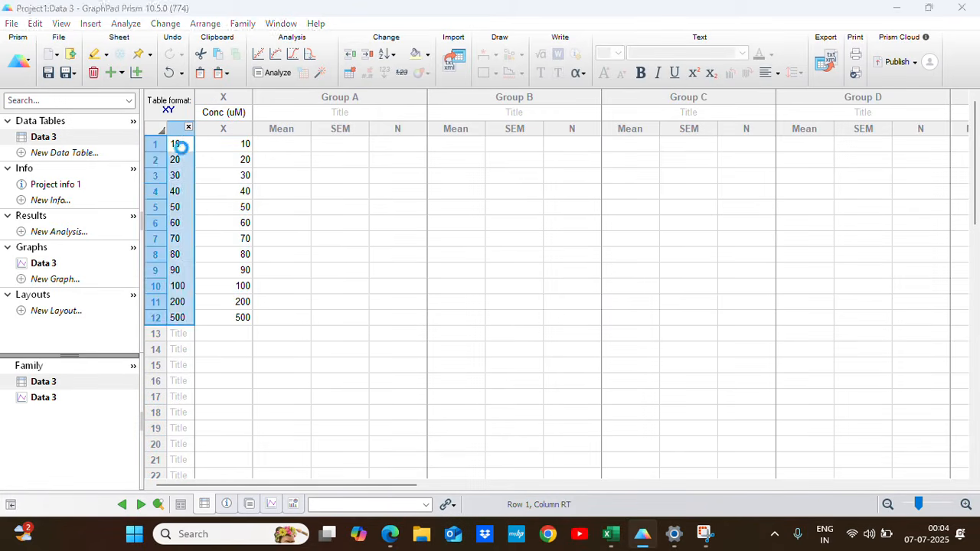
left_click(335, 290)
Set the Group A column title to "% Cell Viability".
double_click(330, 114)
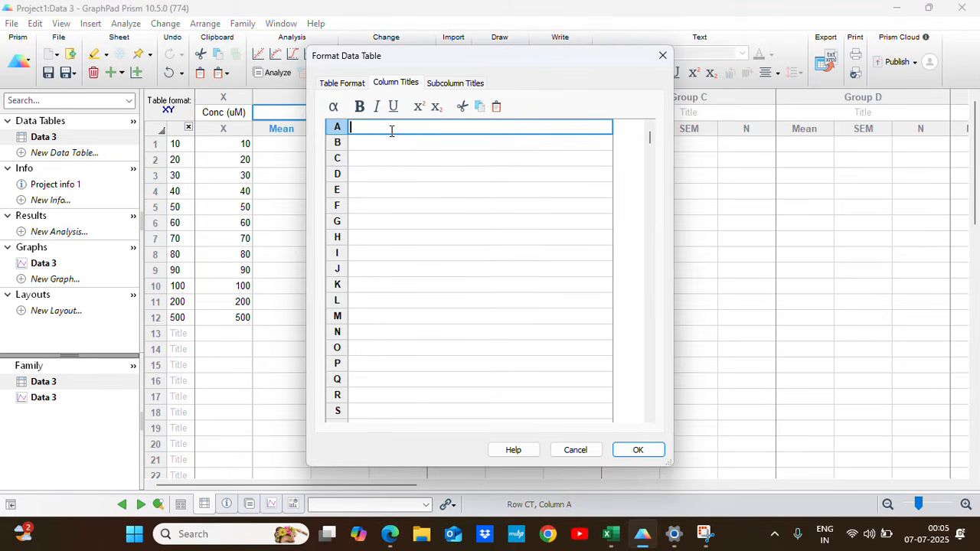
type("% Cell Viability")
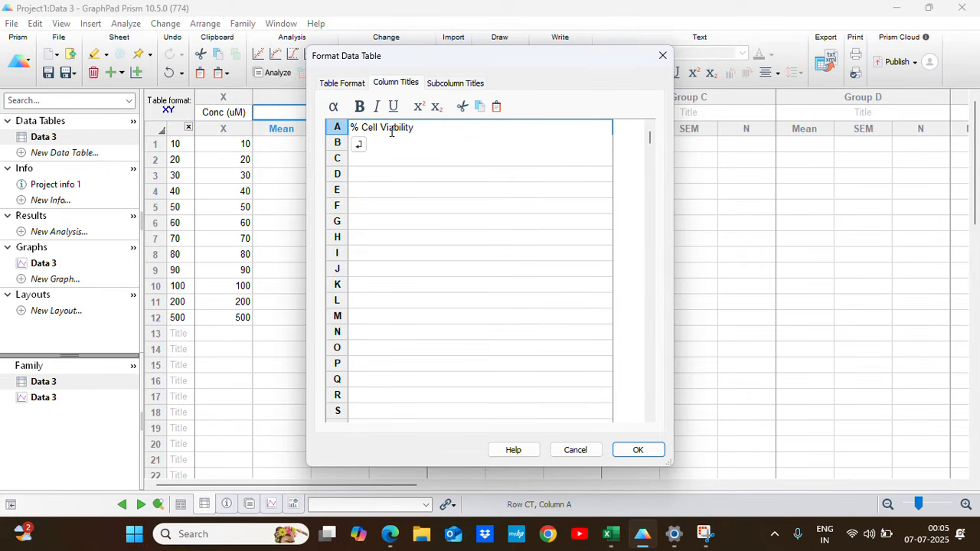
left_click(638, 450)
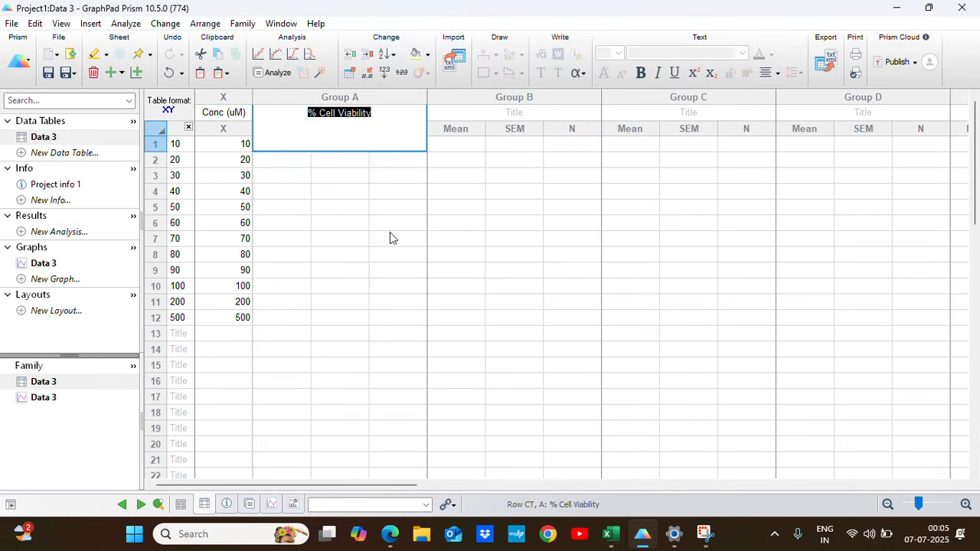
left_click(392, 235)
Copy the % Cell viability values P36:P47 from Excel into the Group A Mean column in Prism, starting at row 1.
left_click(610, 534)
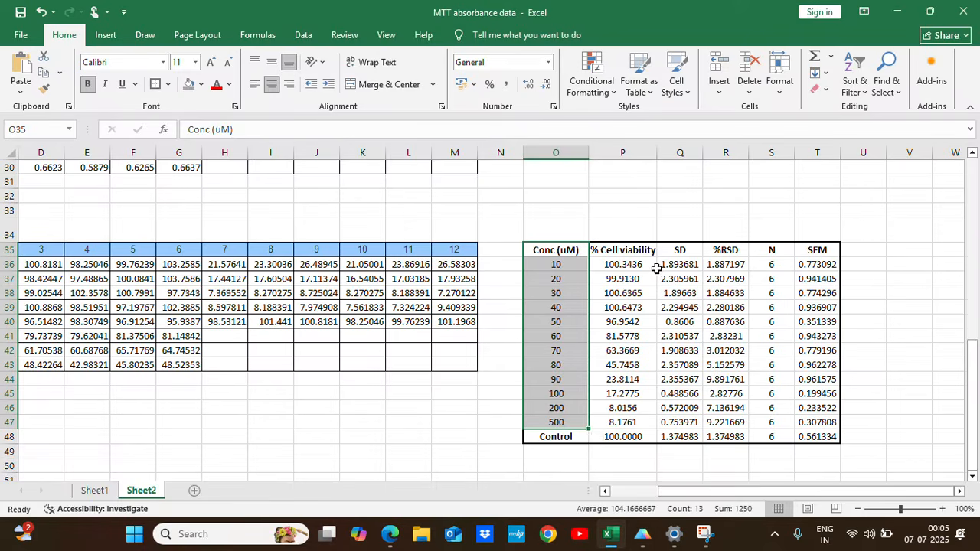
left_click_drag(630, 264, 630, 419)
key("ctrl+c")
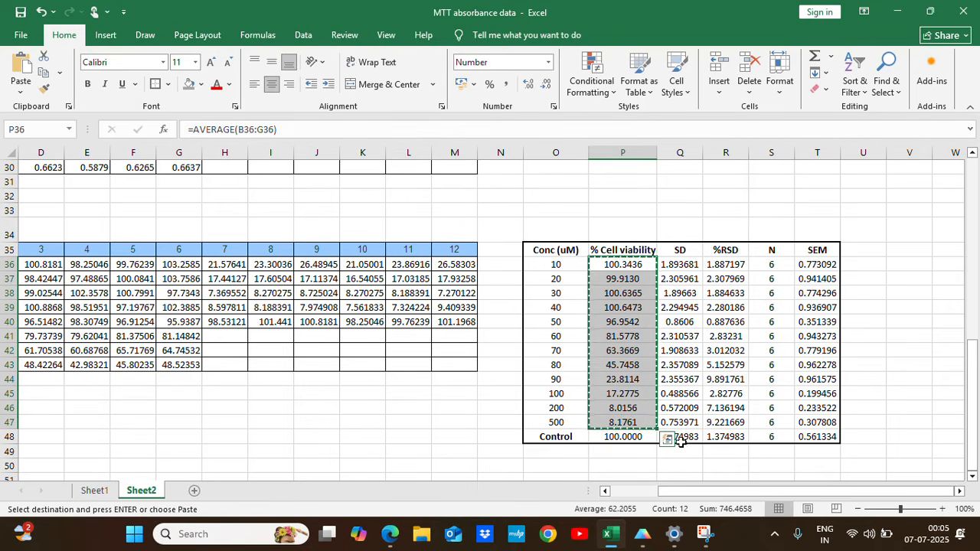
left_click(642, 534)
left_click(281, 144)
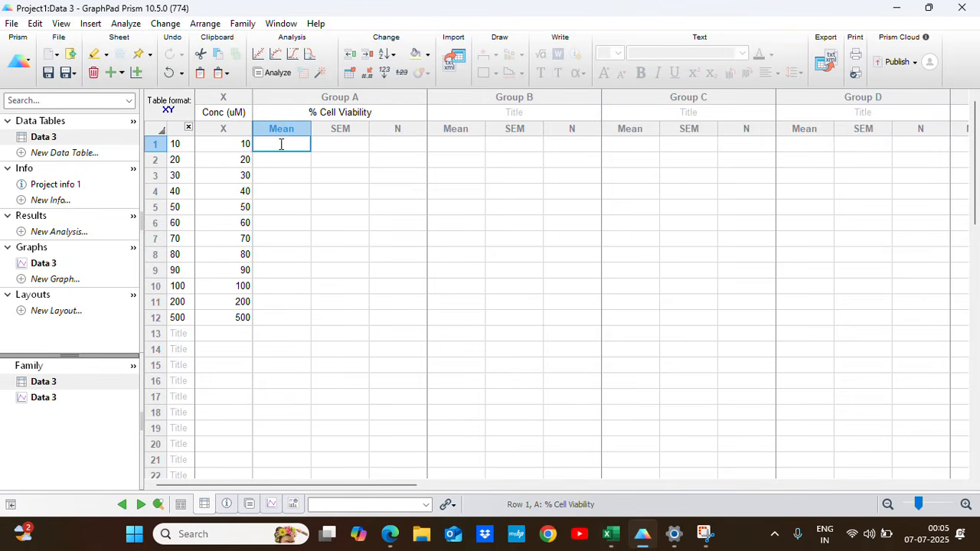
key("ctrl+v")
left_click(406, 305)
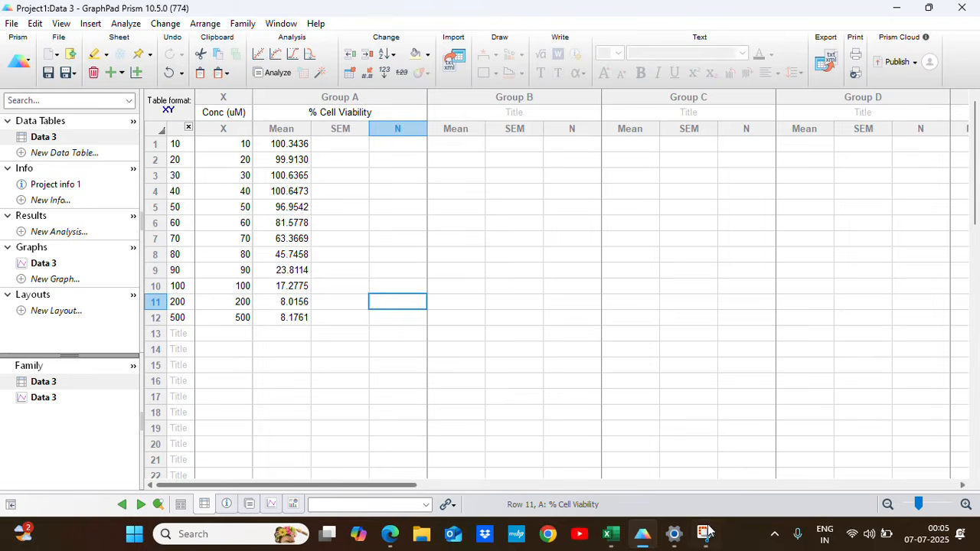
Copy the SEM values T36:T47 from Excel into the Group A SEM column in Prism, starting at row 1.
left_click(610, 534)
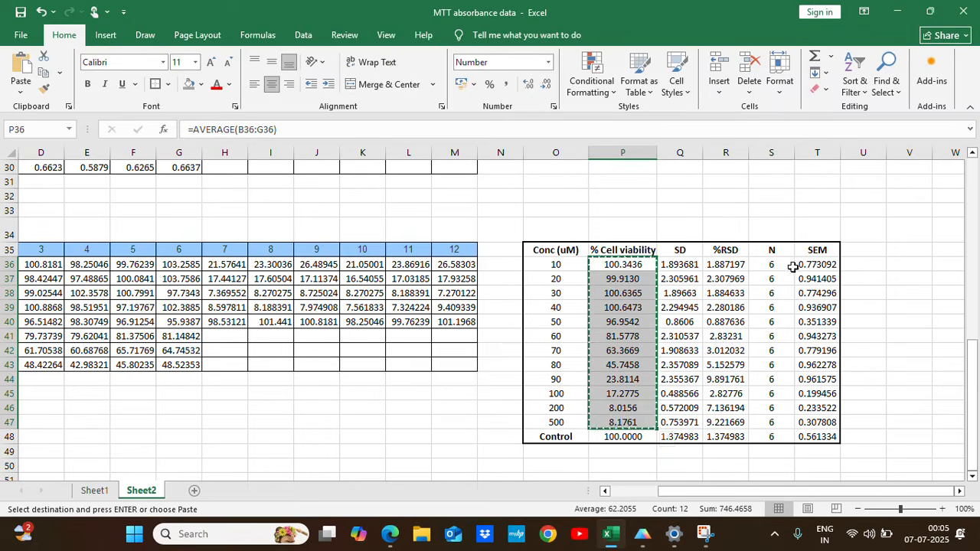
left_click_drag(821, 263, 830, 423)
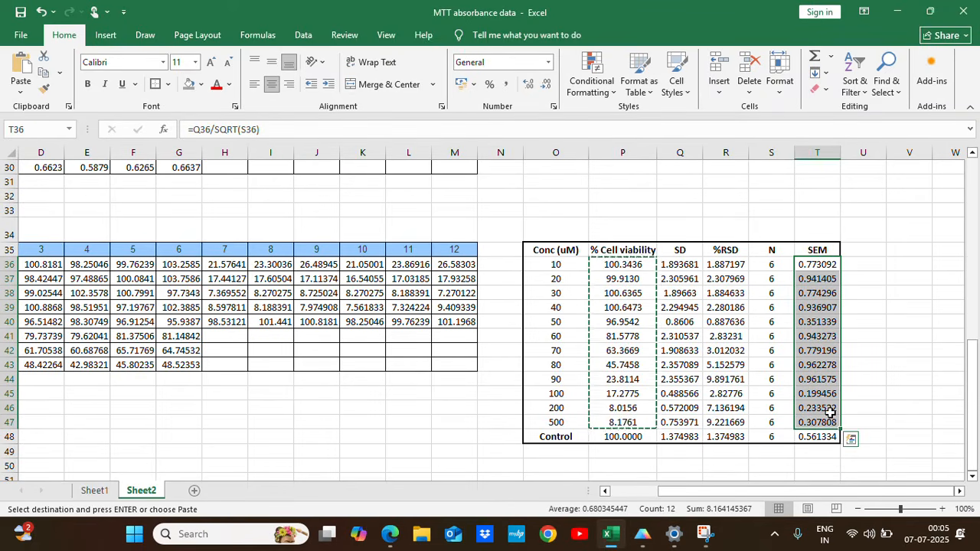
key("ctrl+c")
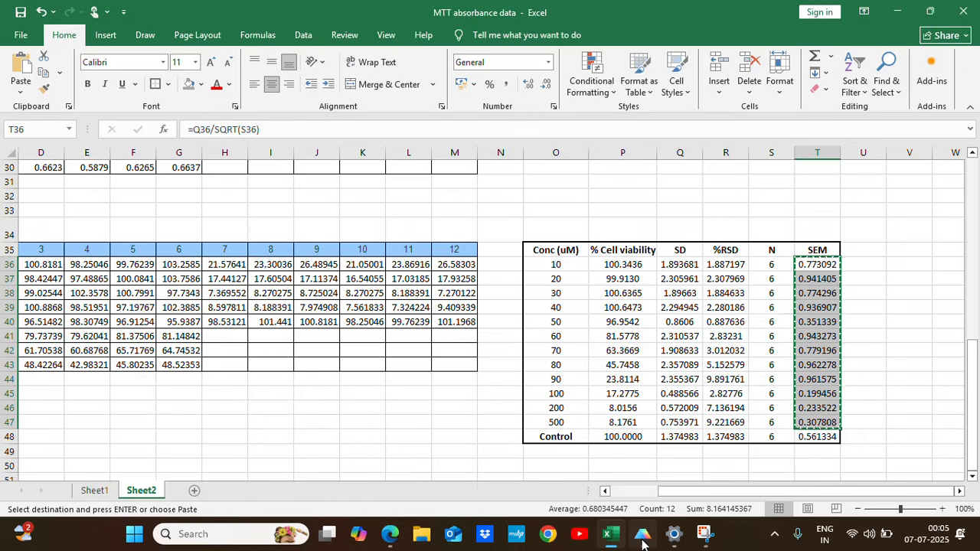
left_click(642, 533)
left_click(339, 144)
key("ctrl+v")
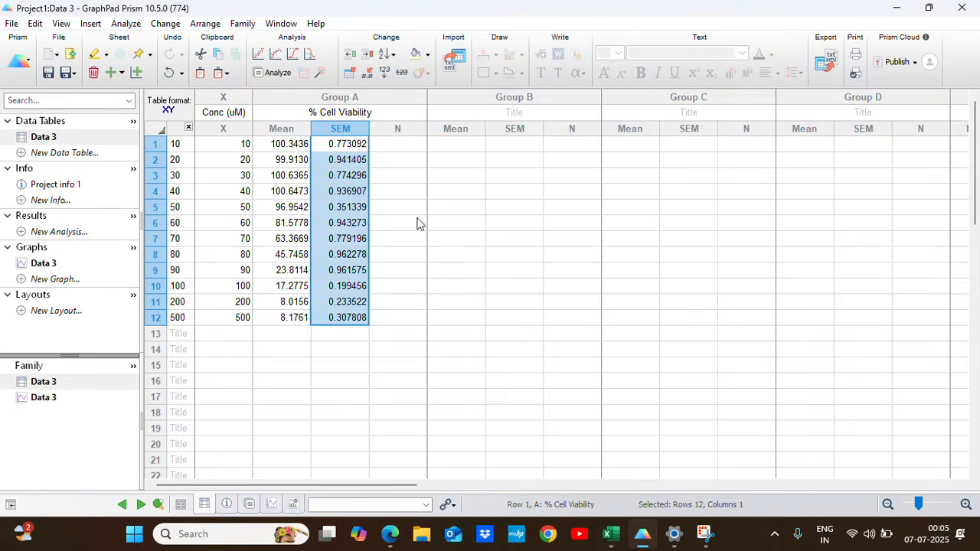
Copy the N values S36:S47 from Excel into the Group A N column in Prism, starting at row 1, and narrow the Group A columns.
left_click(418, 147)
left_click(610, 534)
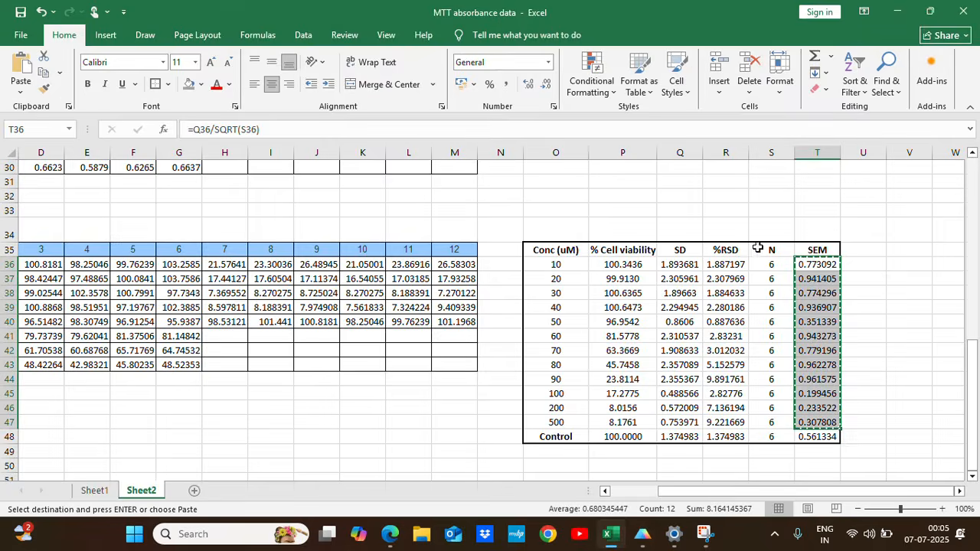
left_click_drag(772, 265, 774, 422)
key("ctrl+c")
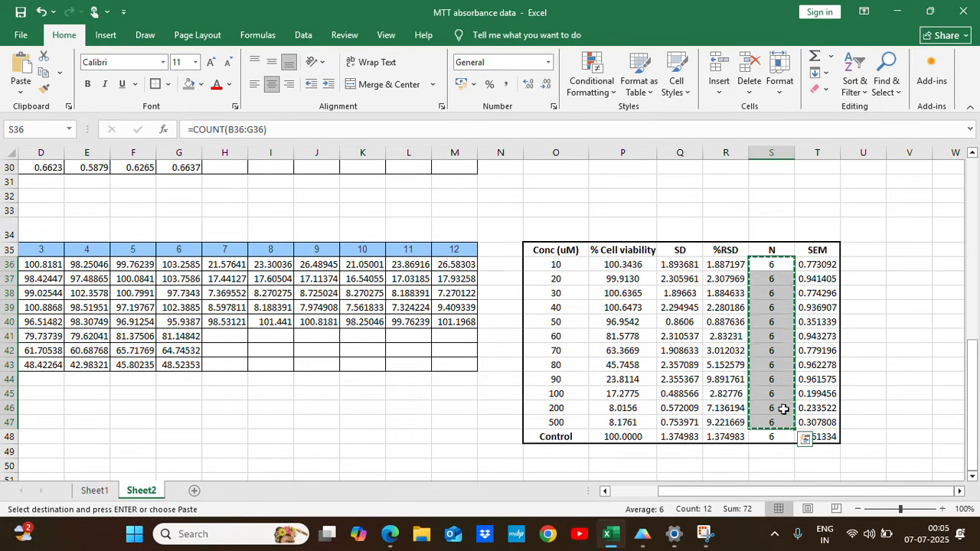
left_click(643, 534)
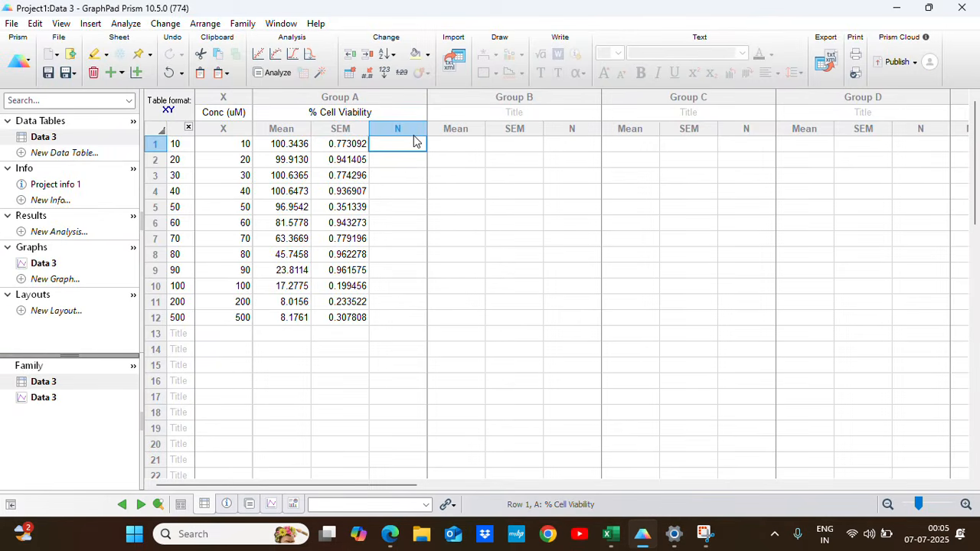
key("ctrl+v")
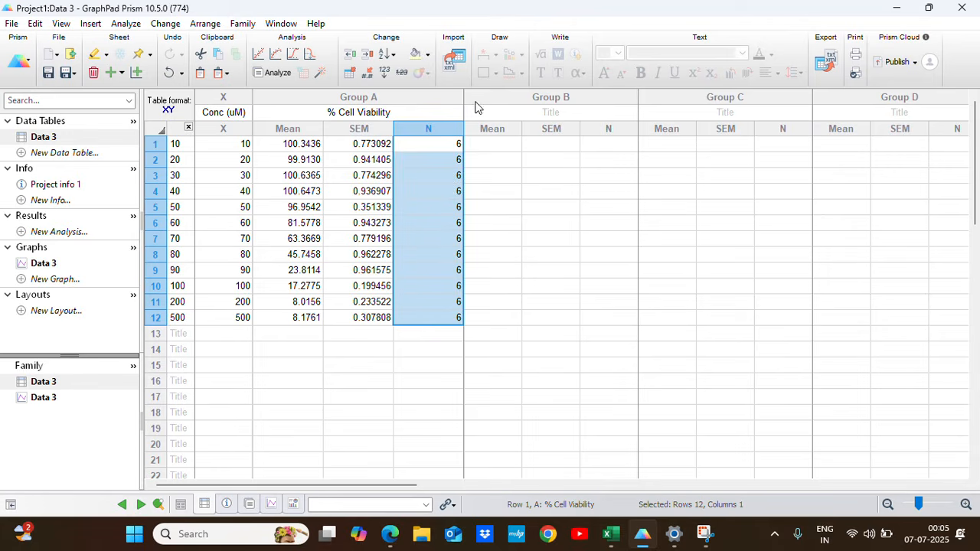
left_click_drag(465, 96, 445, 97)
left_click(476, 253)
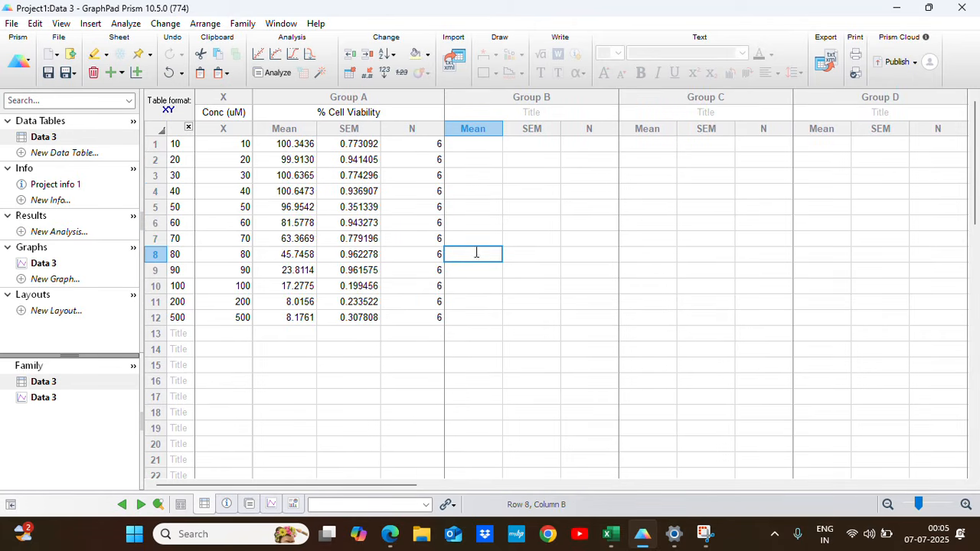
Rename the Data 3 data table as "Hill's Plot".
right_click(46, 138)
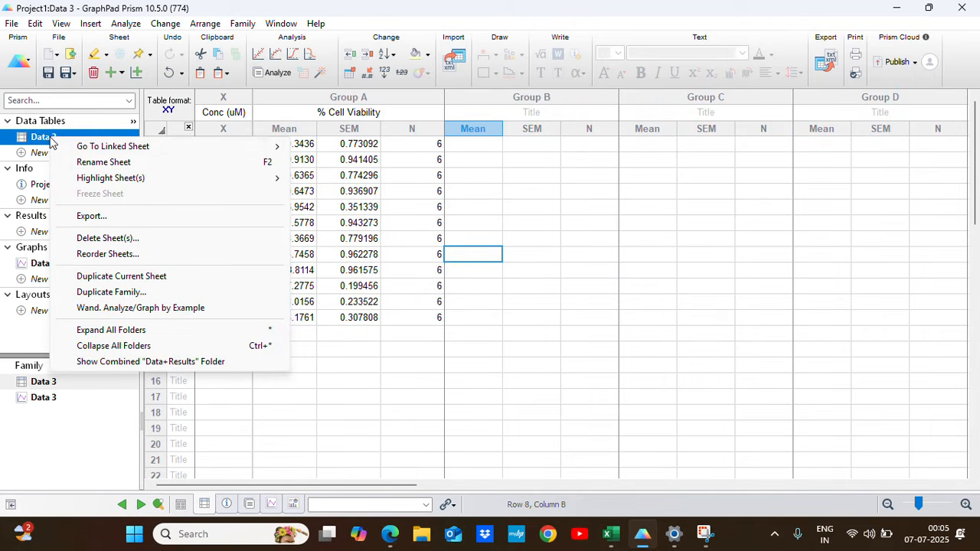
left_click(105, 162)
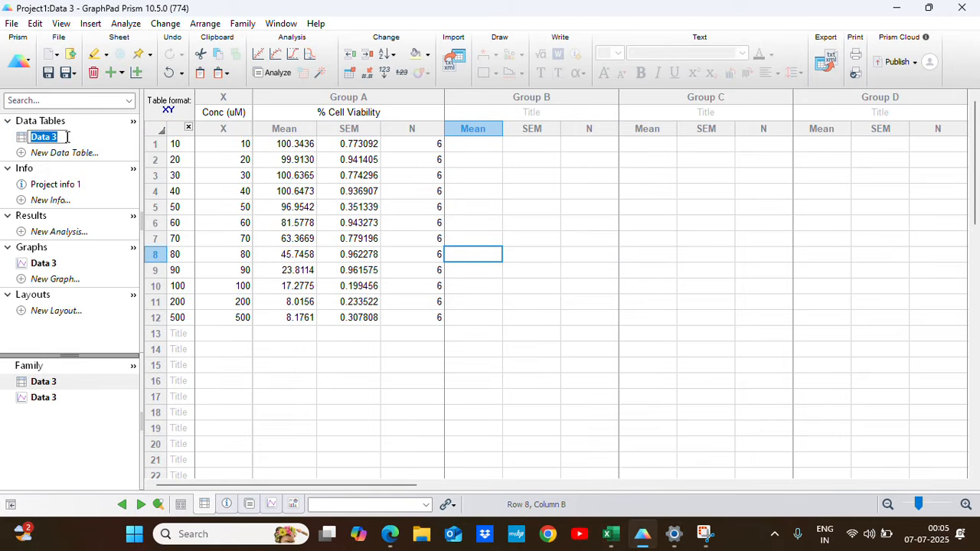
key("BackSpace")
type("Hill's Plot")
left_click(407, 335)
Duplicate the Hill's Plot data table sheet.
left_click(86, 141)
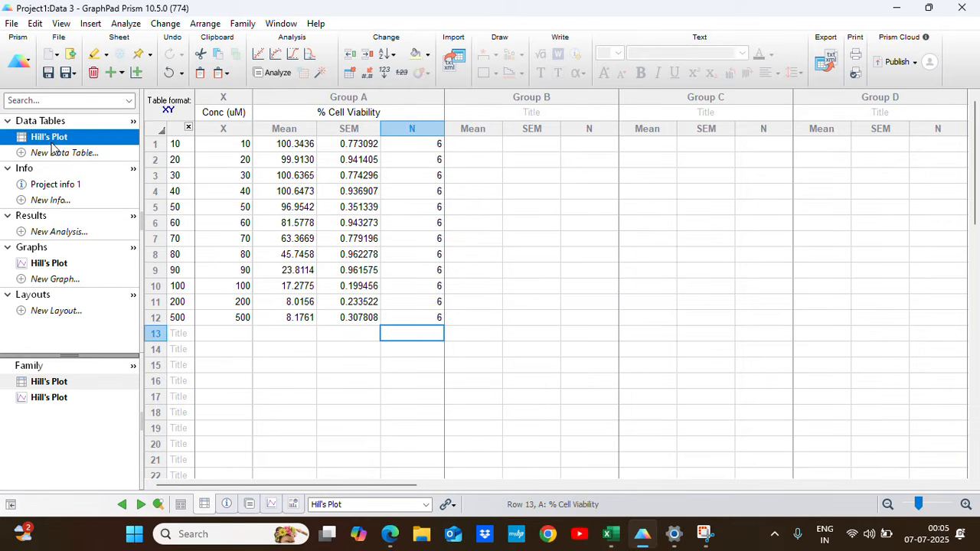
right_click(53, 144)
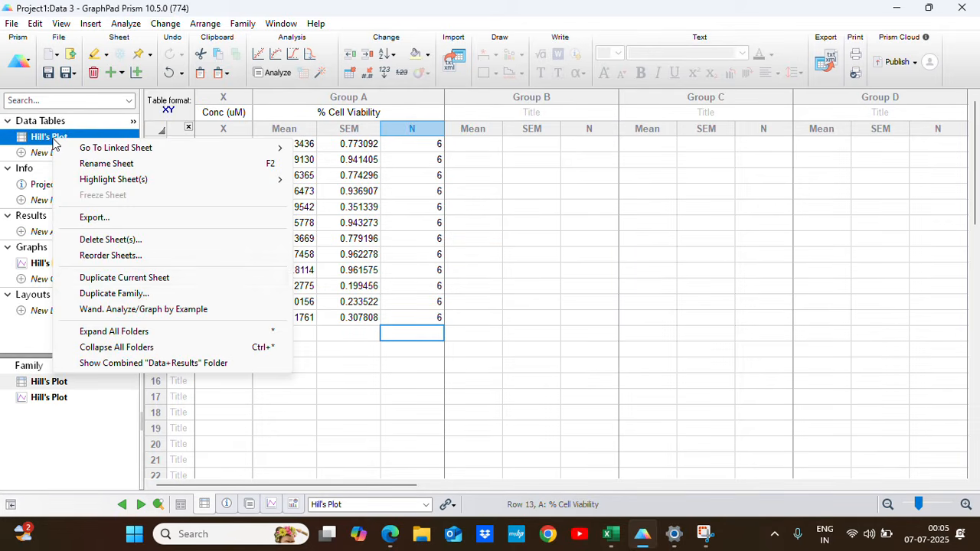
left_click(123, 280)
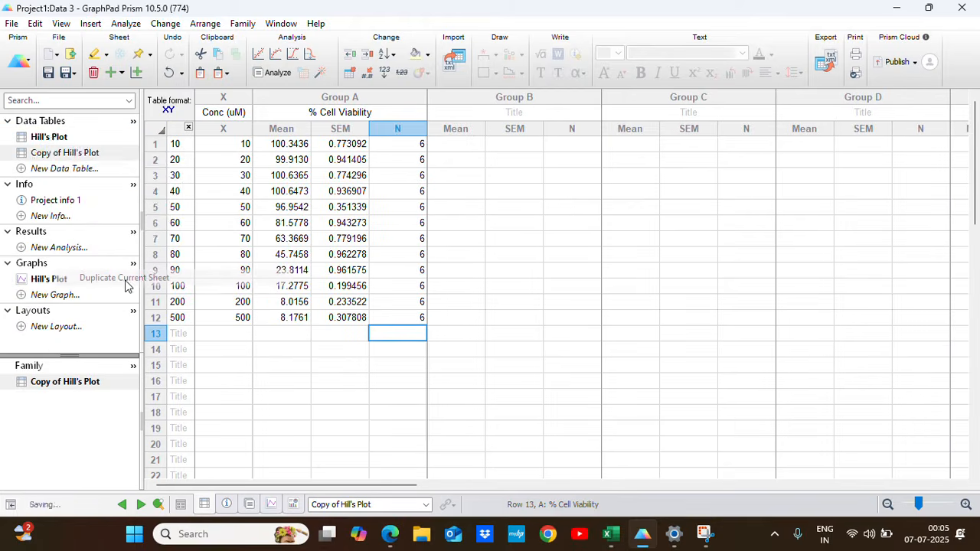
Rename the duplicated data table as "Histogram".
right_click(72, 156)
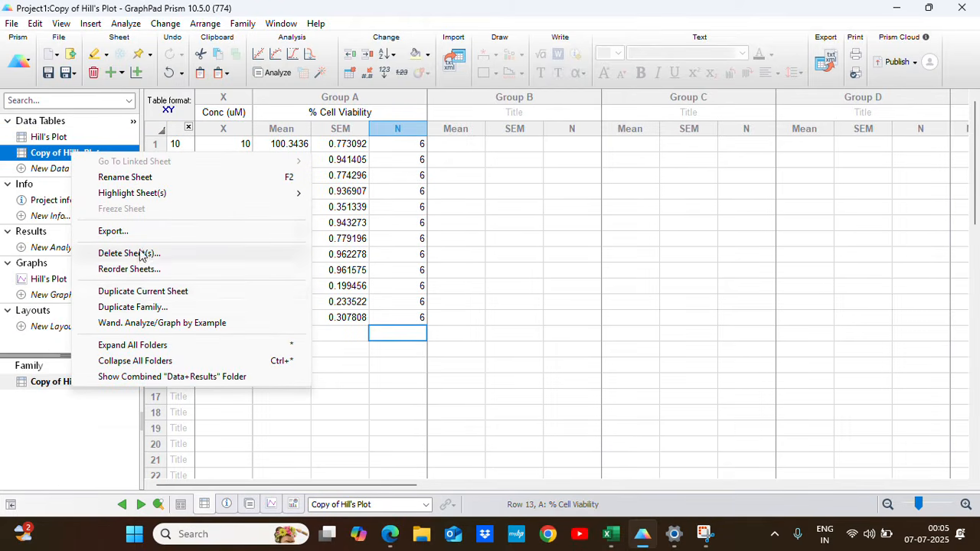
left_click(127, 178)
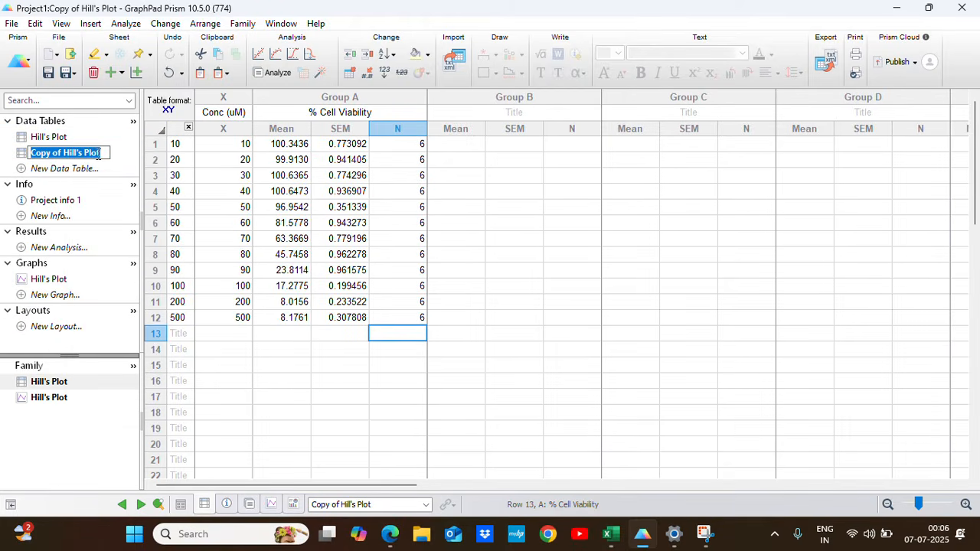
left_click_drag(100, 154, 32, 157)
type("Histogram")
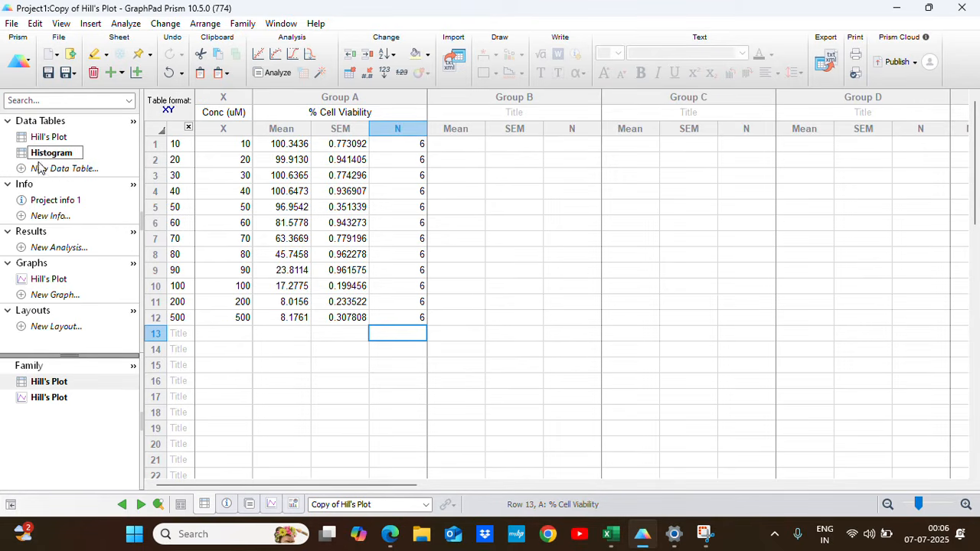
left_click(390, 387)
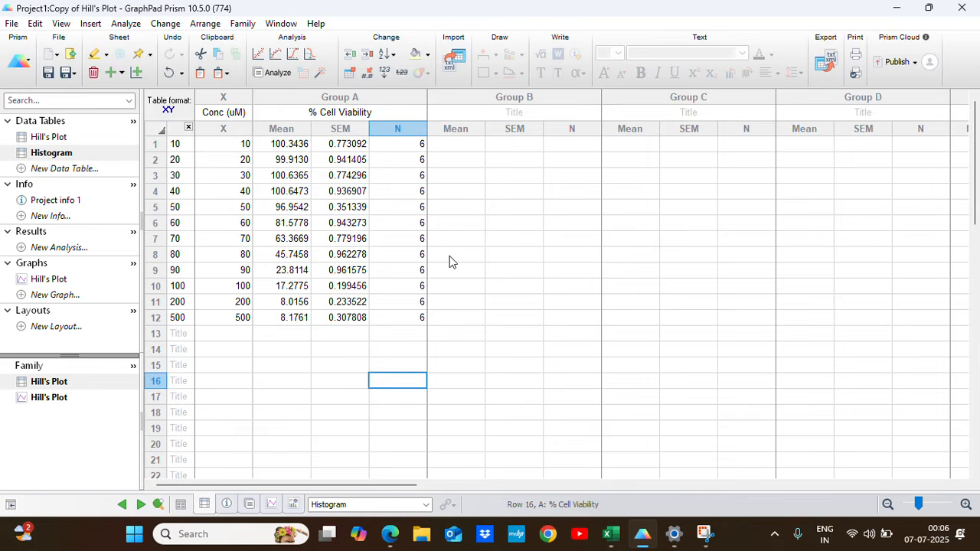
Run a Transform analysis on the Hill's Plot table that converts the X values with the standard function X=log(X).
left_click(46, 138)
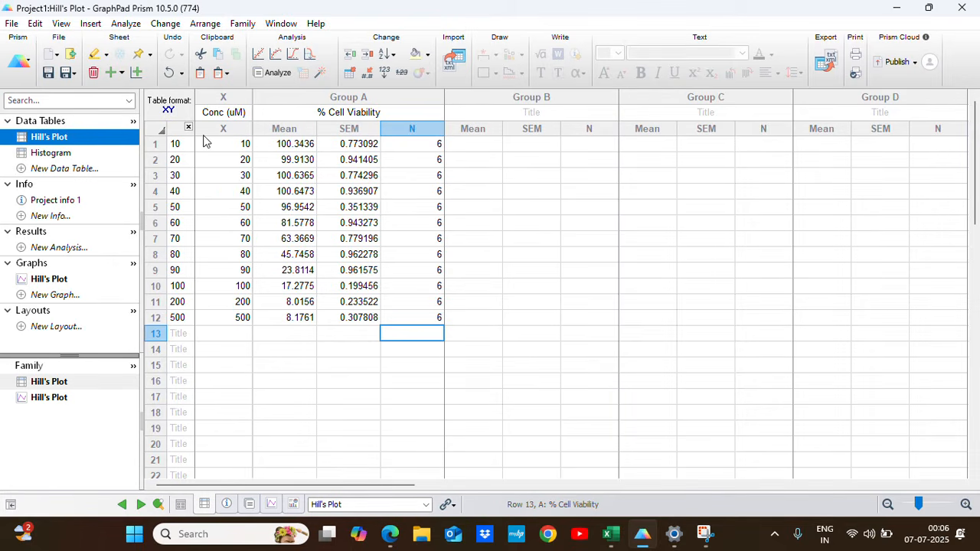
left_click(277, 75)
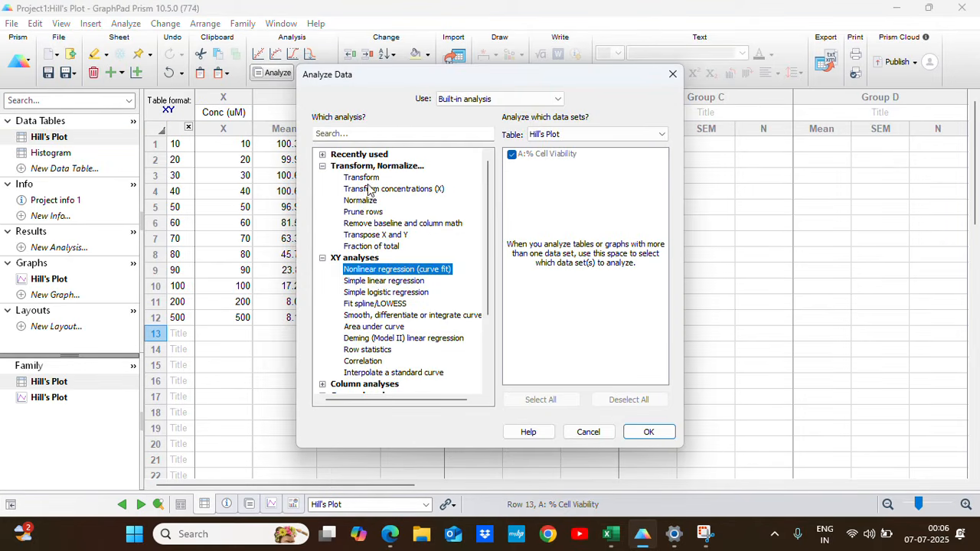
left_click(370, 179)
left_click(648, 431)
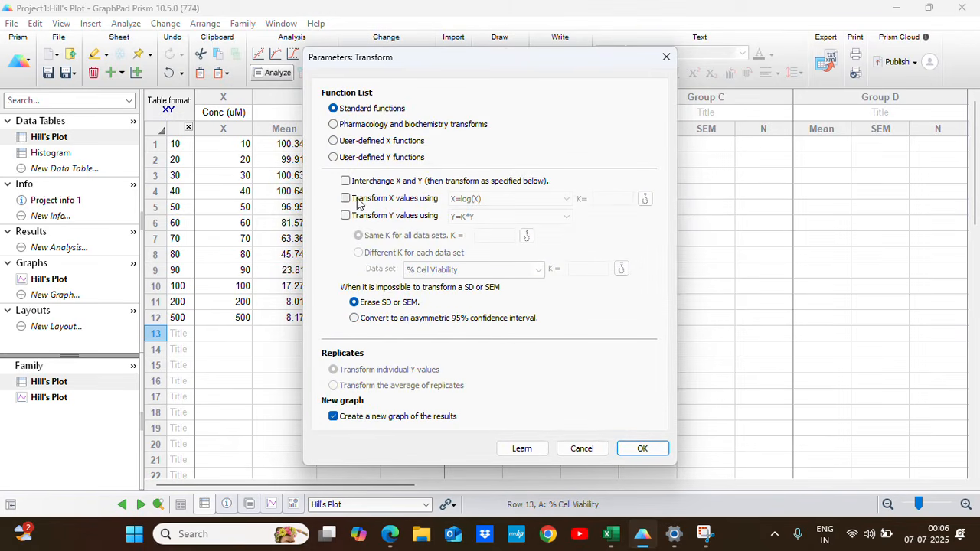
left_click(345, 198)
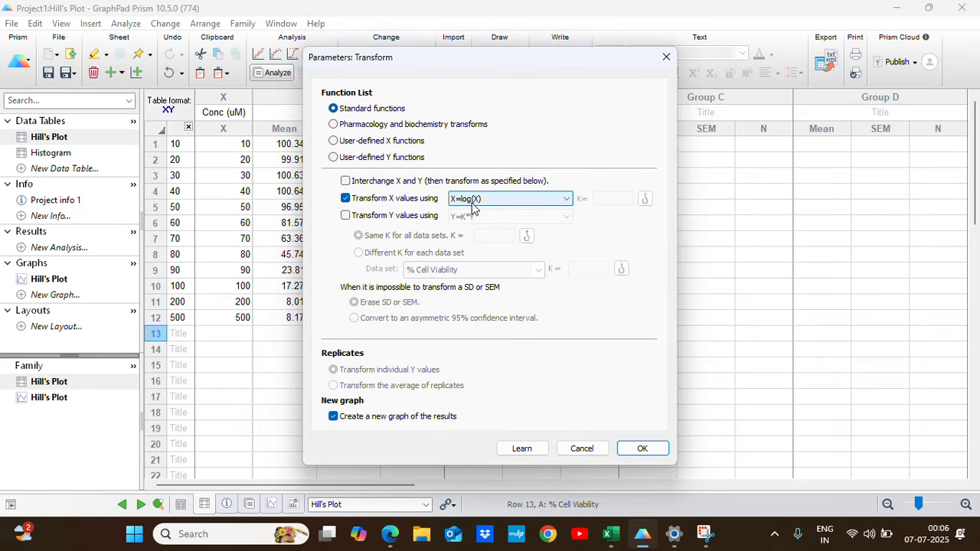
left_click(630, 451)
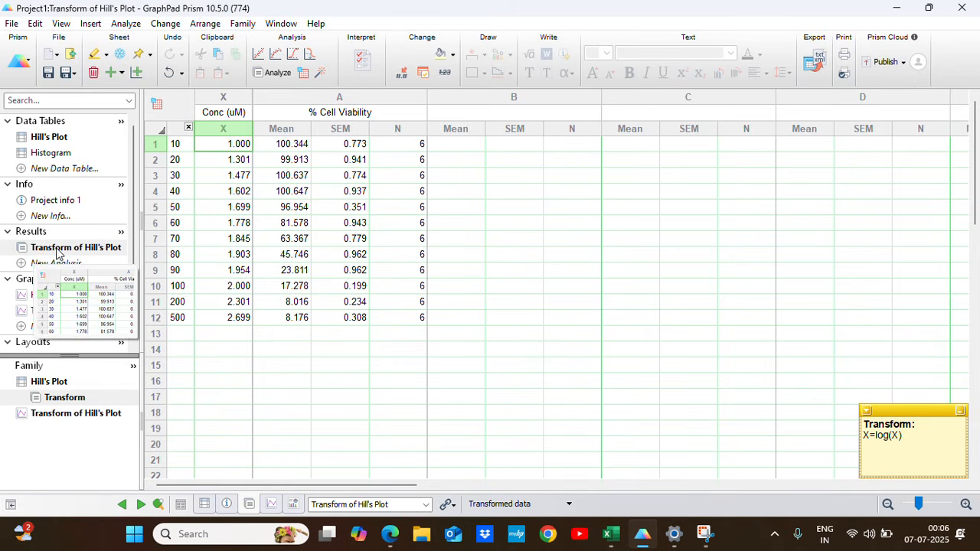
Fit the Transform of Hill's Plot data by nonlinear regression with the inhibition equation "log(inhibitor) vs. response -- Variable slope (four parameters)".
left_click(61, 250)
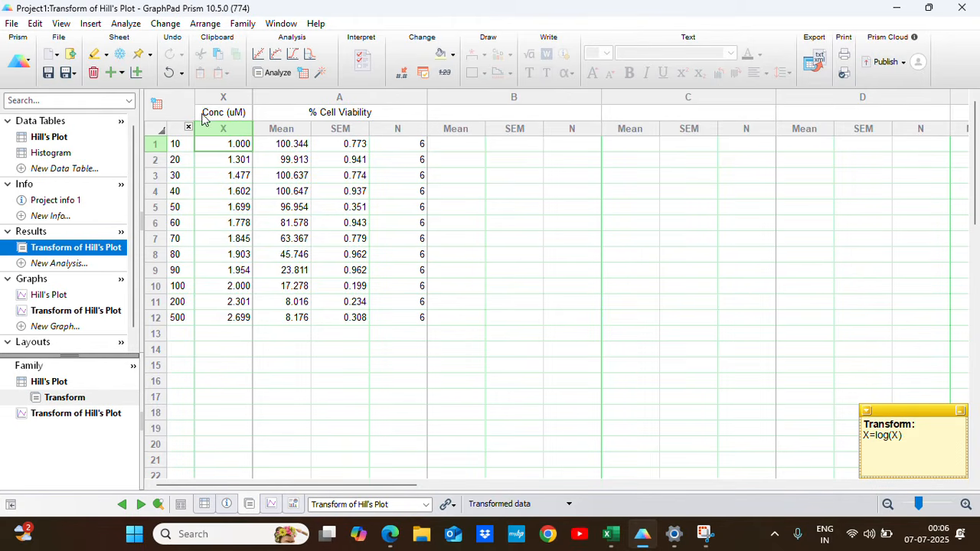
left_click(273, 72)
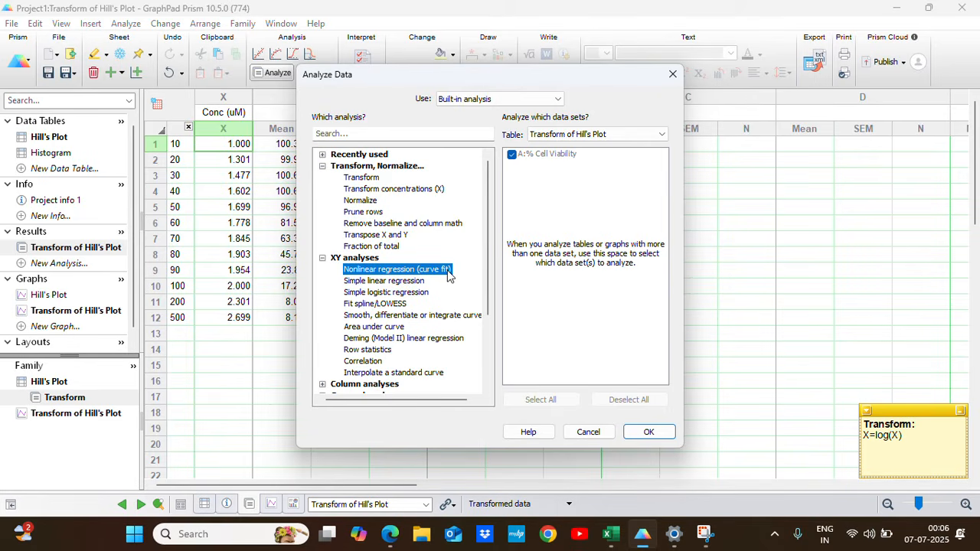
left_click(633, 434)
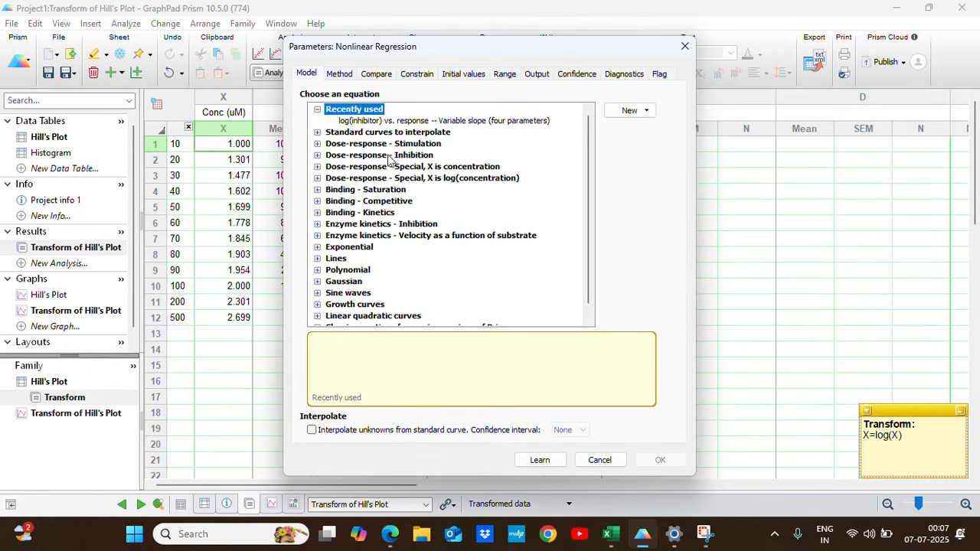
left_click(318, 155)
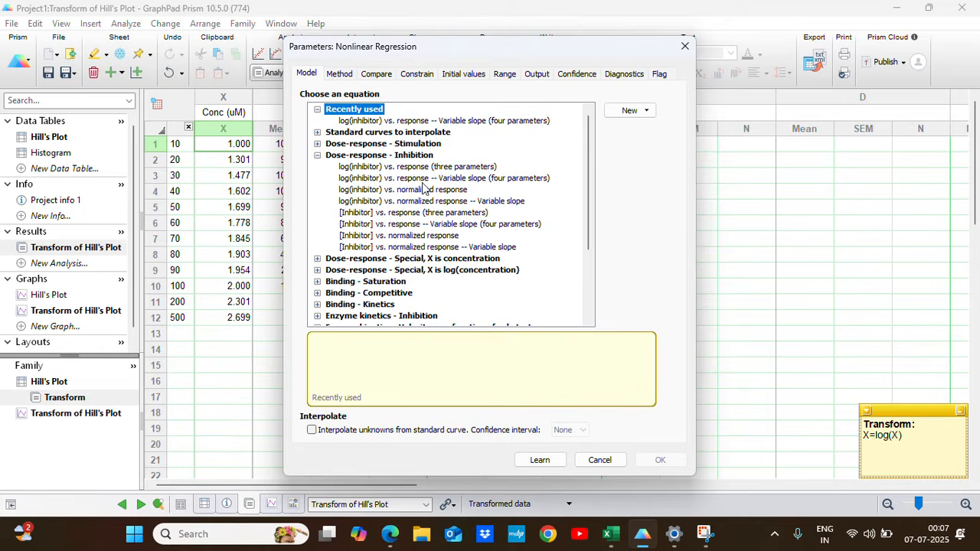
left_click(368, 178)
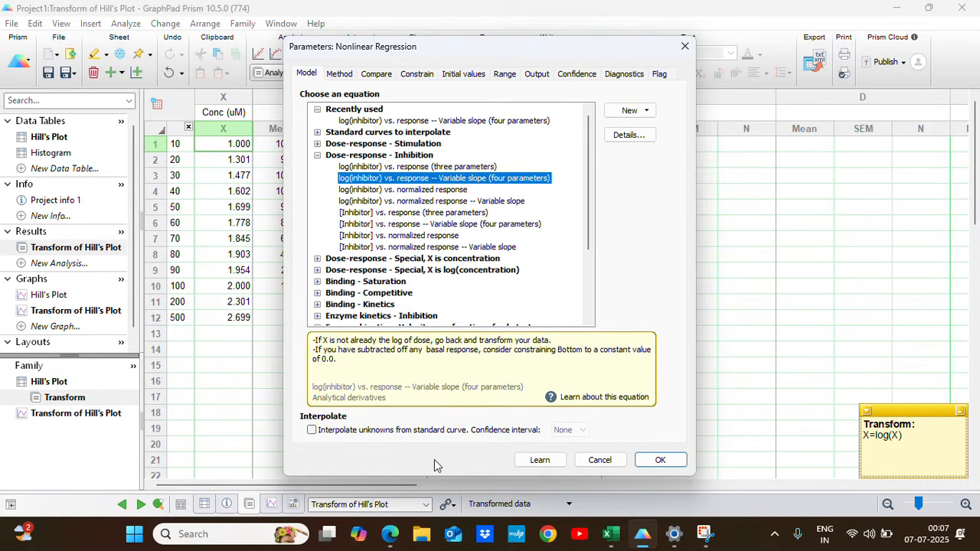
left_click(658, 462)
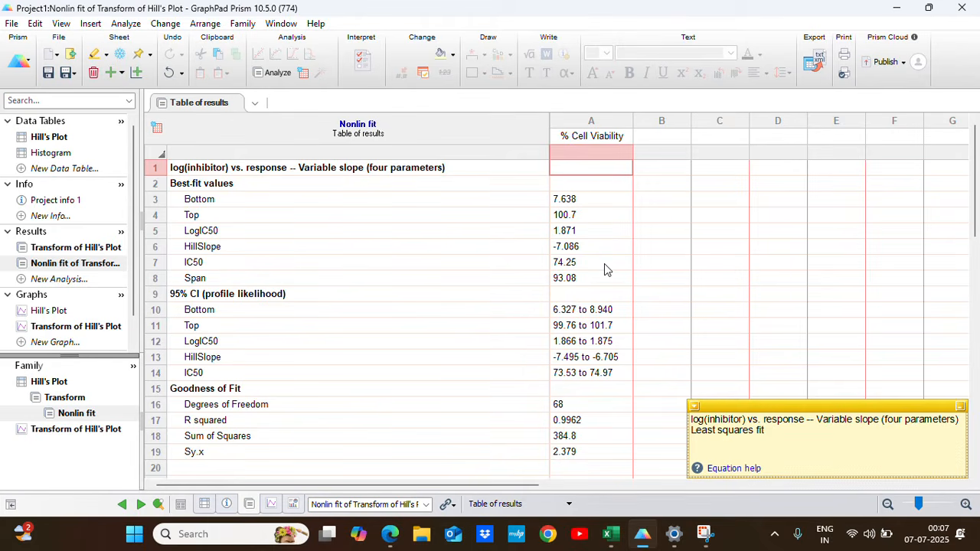
Look through the nonlinear fit results table and open the Transform of Hill's Plot graph.
scroll(497, 295, "down", 1)
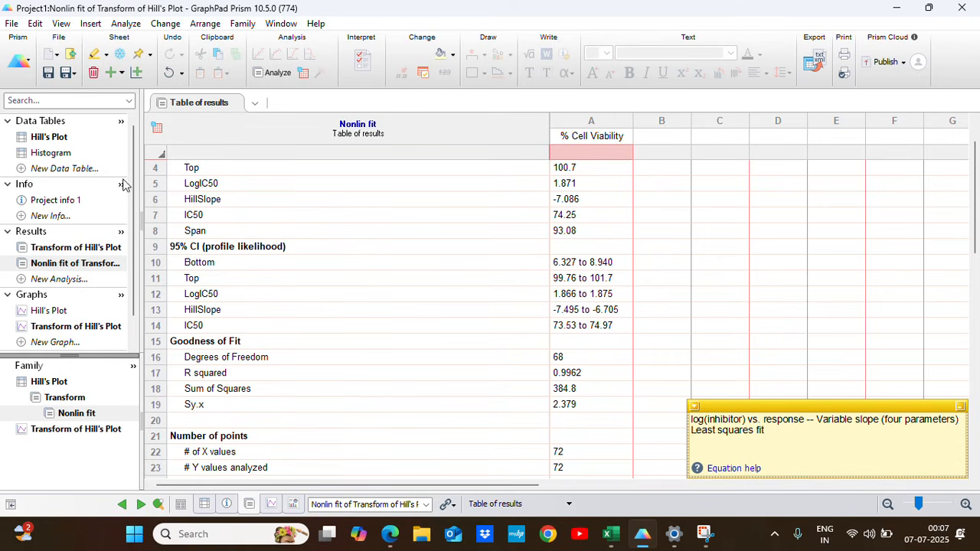
scroll(88, 230, "down", 1)
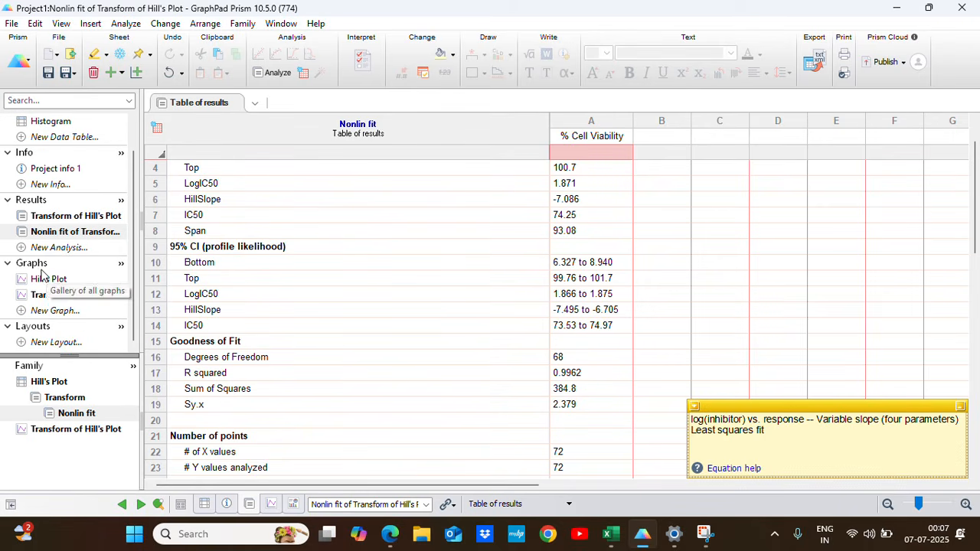
left_click(69, 299)
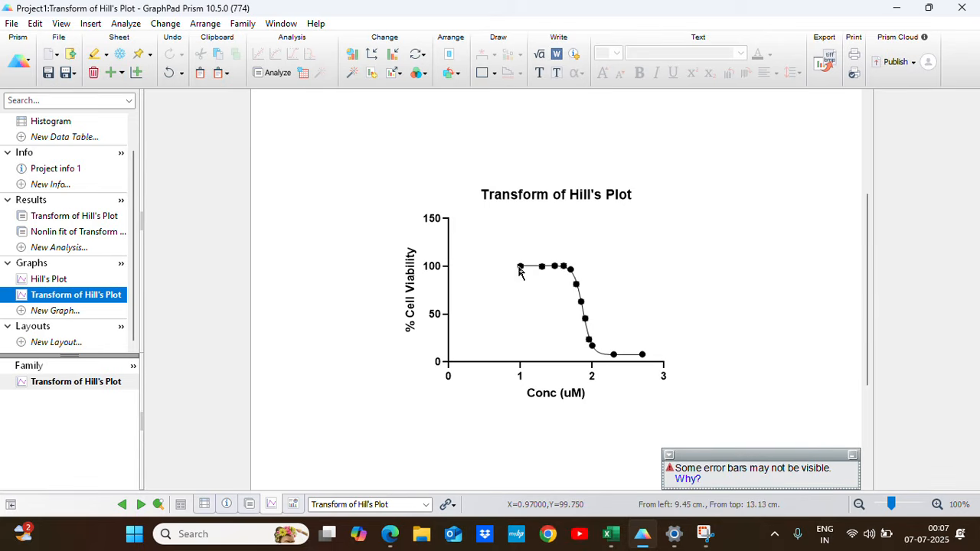
Turn off the automatic range for the graph's X axis and set its minimum to 1.
mouse_move(520, 272)
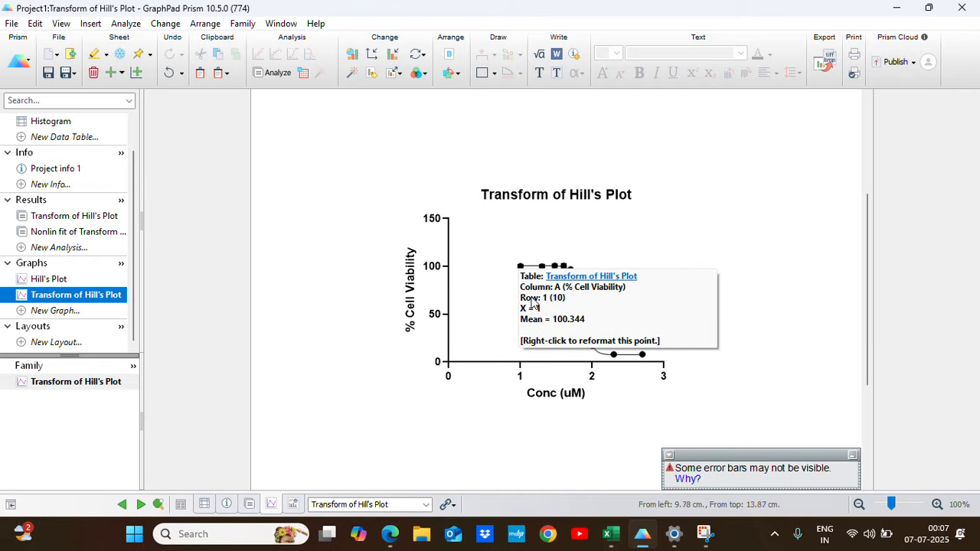
left_click(498, 361)
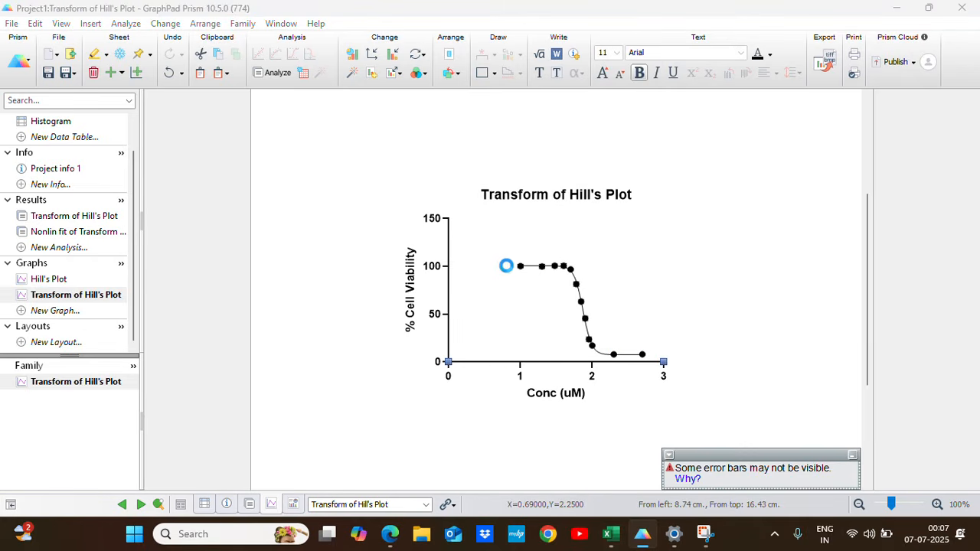
double_click(508, 266)
left_click(282, 124)
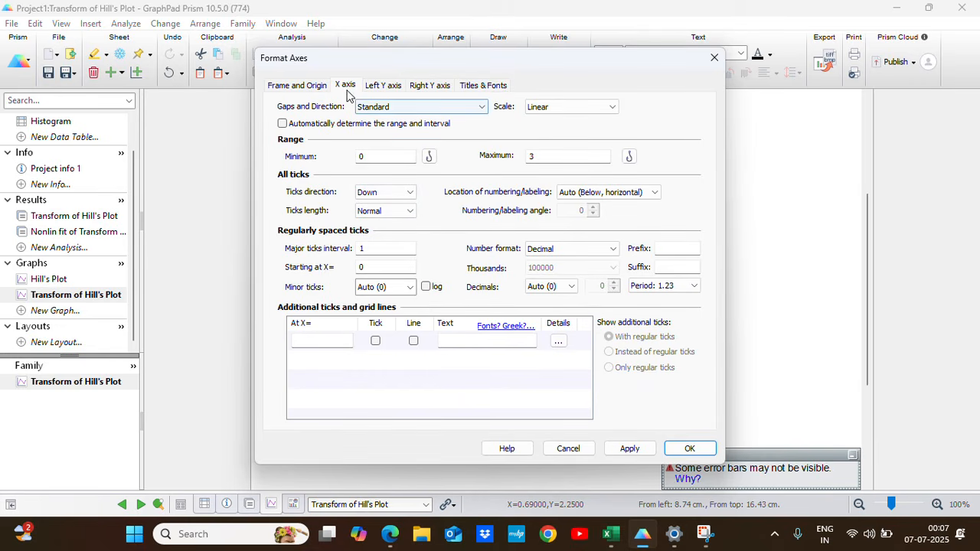
double_click(370, 156)
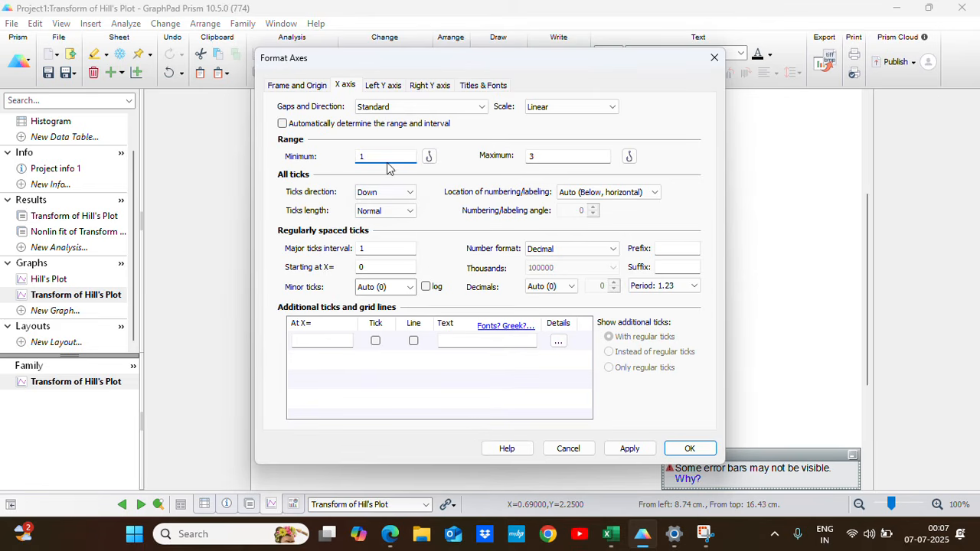
left_click(635, 450)
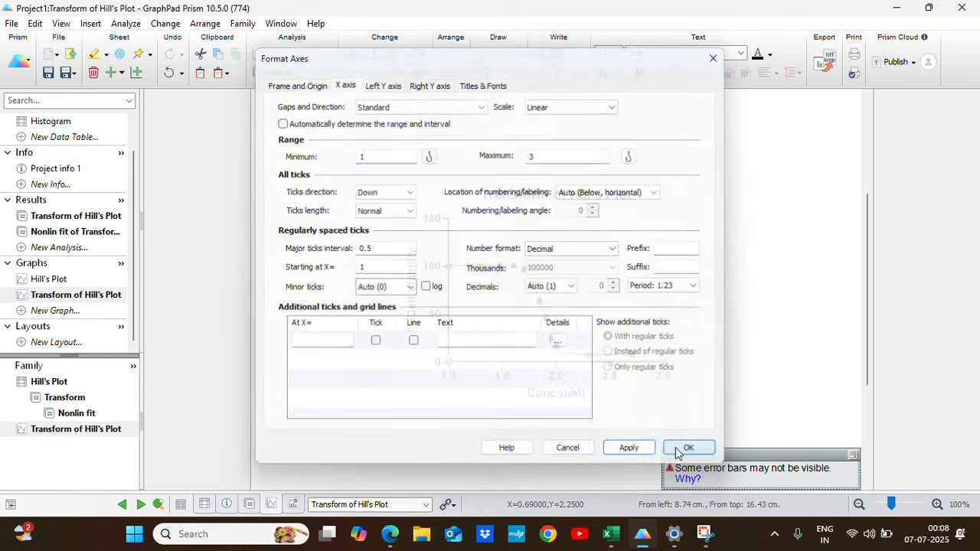
left_click(687, 449)
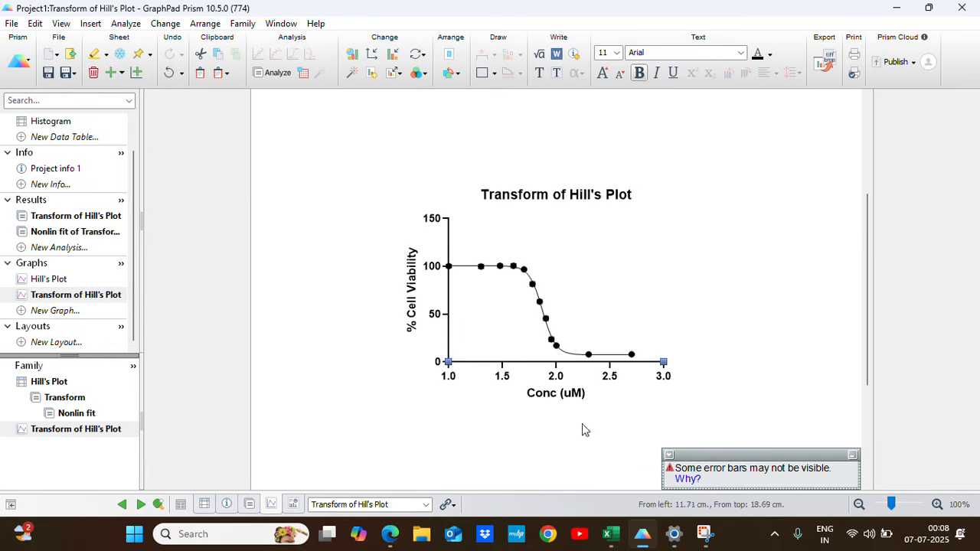
Change the X axis title to "Log [Conc (uM)]".
double_click(567, 396)
double_click(551, 397)
left_click(526, 394)
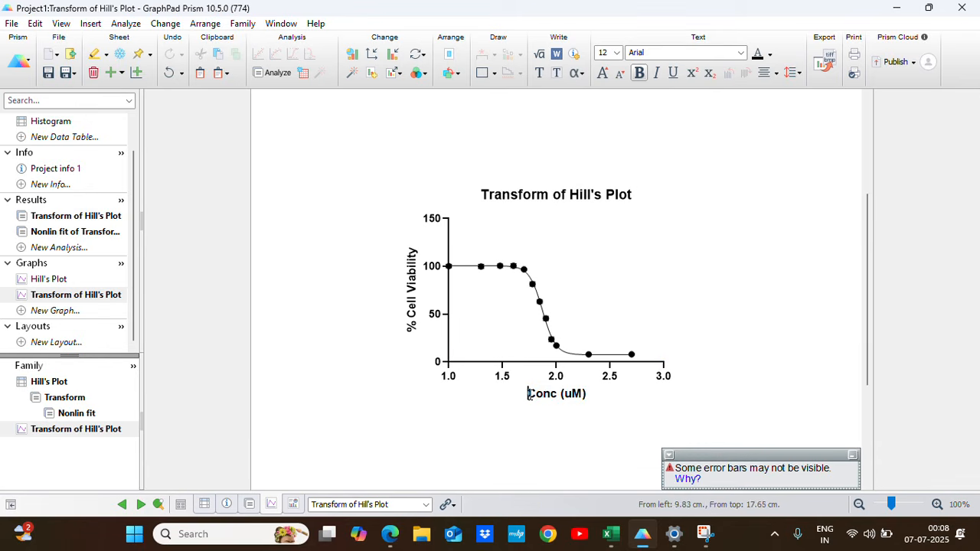
type("Log ")
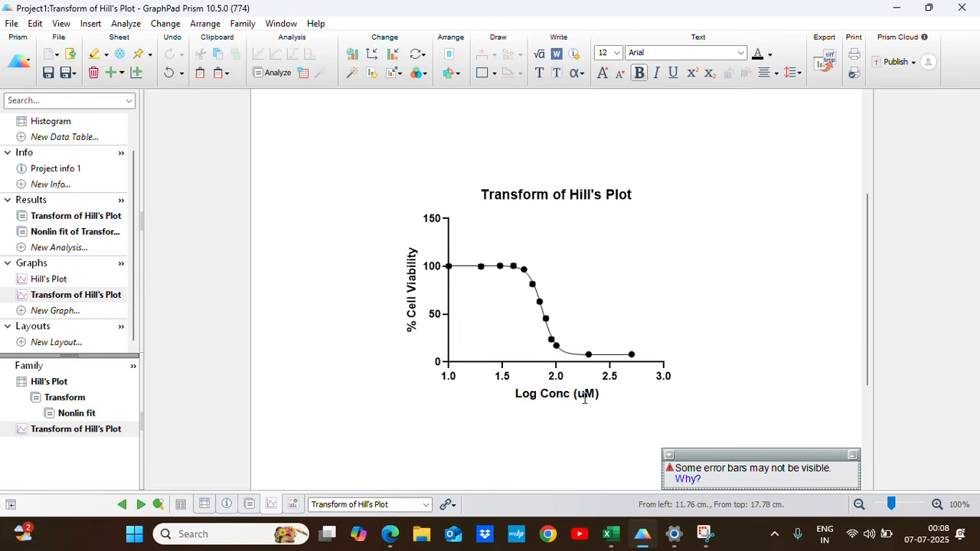
type("[")
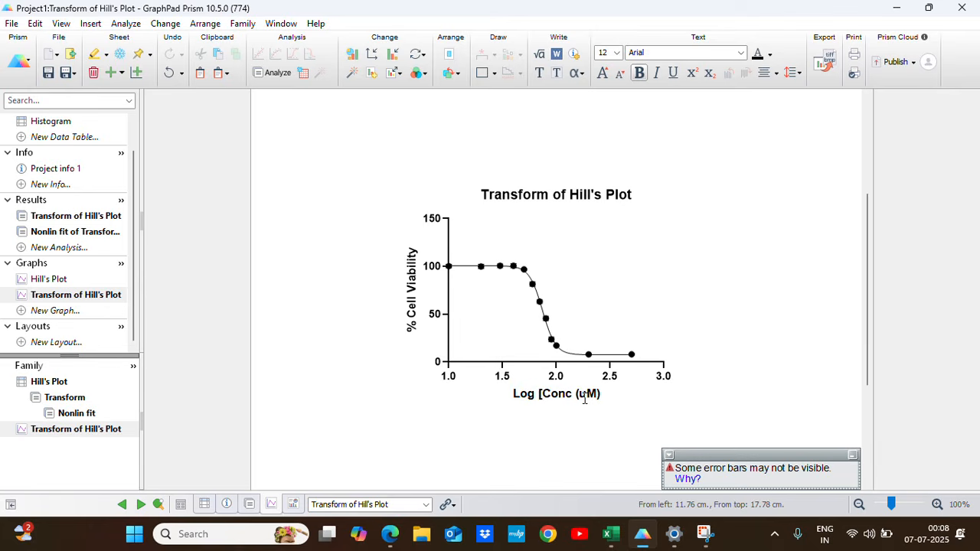
left_click(602, 394)
type("]")
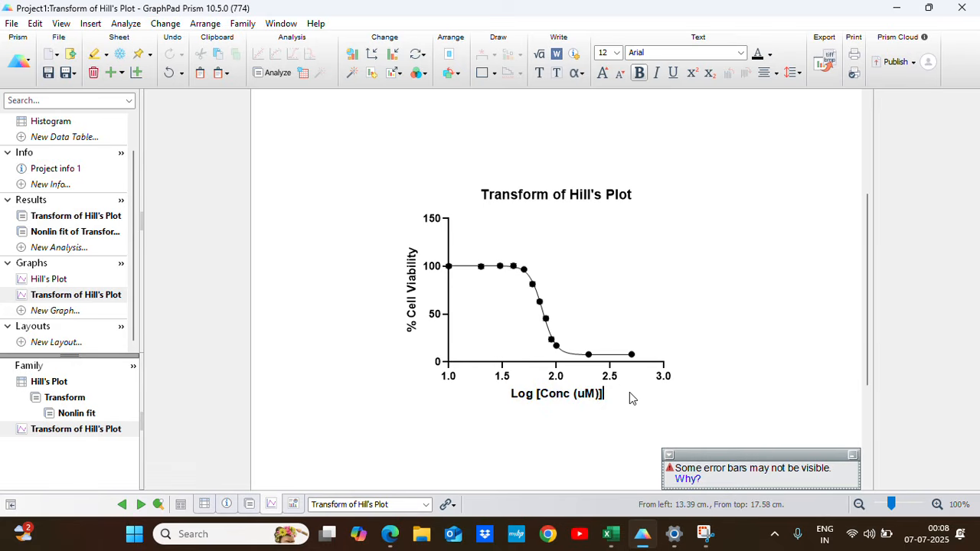
left_click(694, 341)
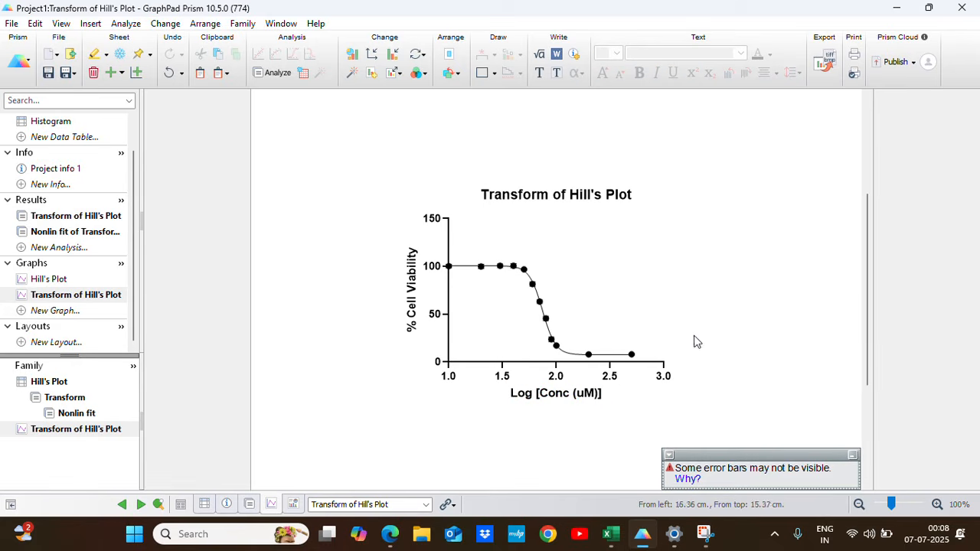
Set the X axis numbering font to Bahnschrift with the Light style.
double_click(475, 361)
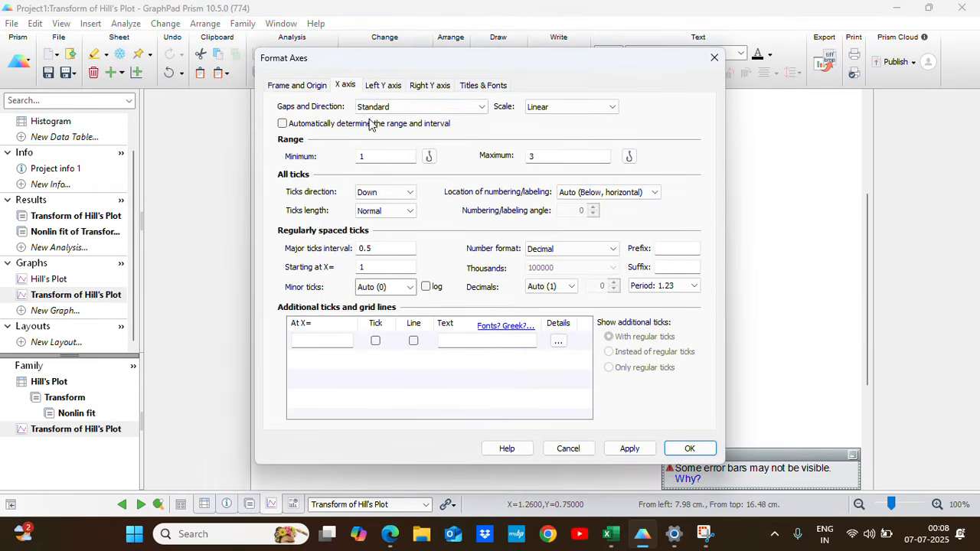
left_click(484, 85)
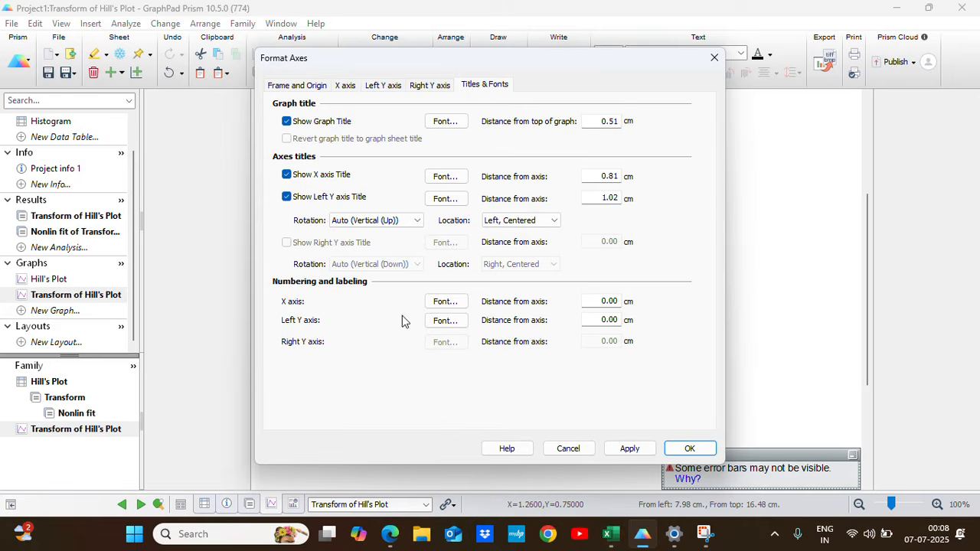
left_click(445, 302)
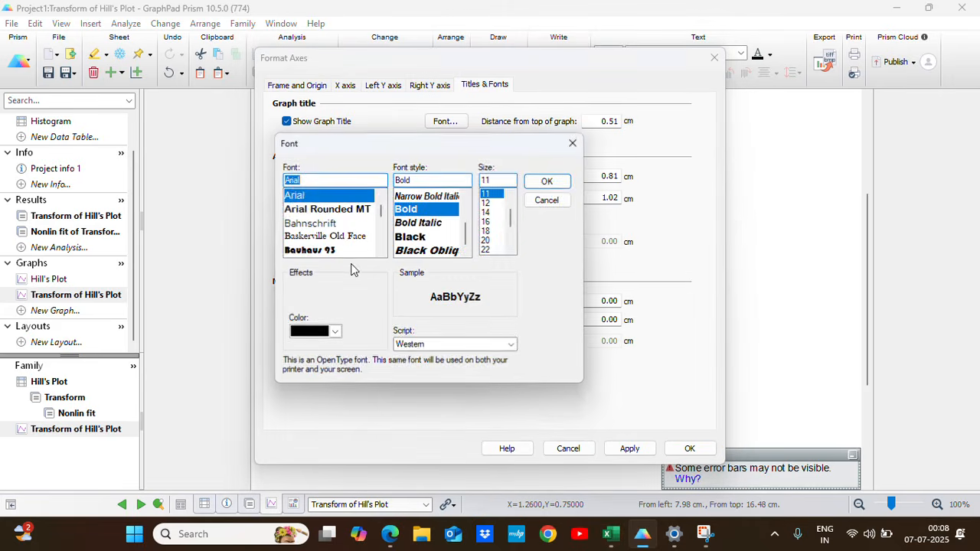
left_click(316, 224)
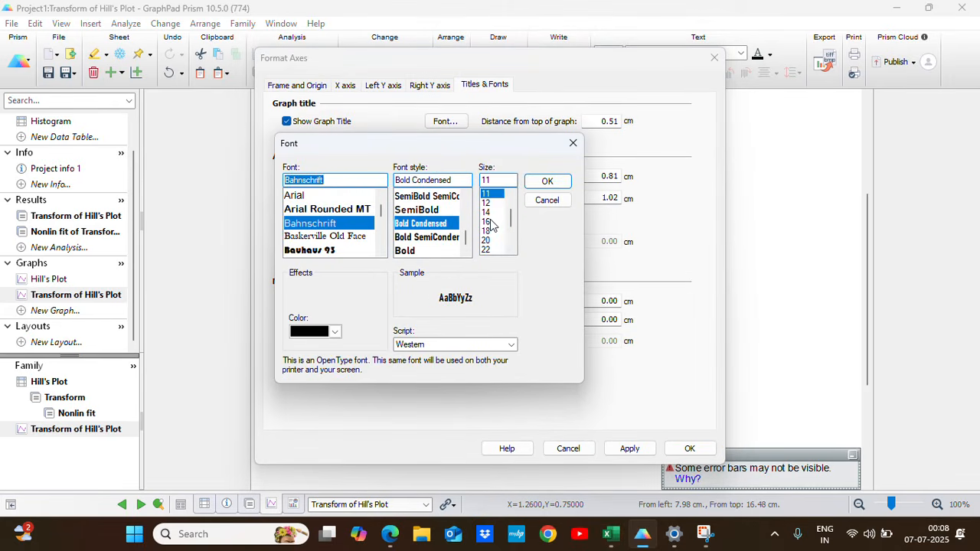
left_click_drag(467, 245, 467, 200)
left_click(407, 223)
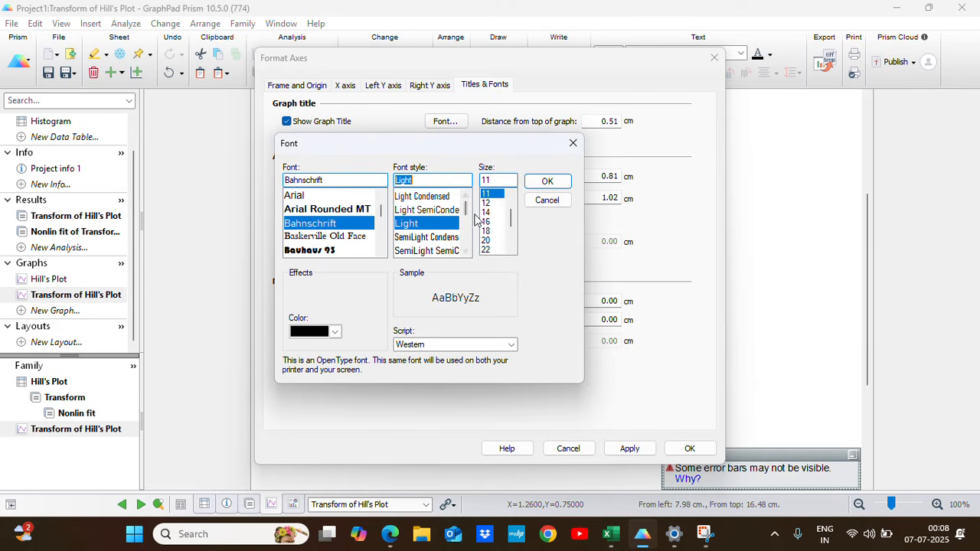
left_click(547, 184)
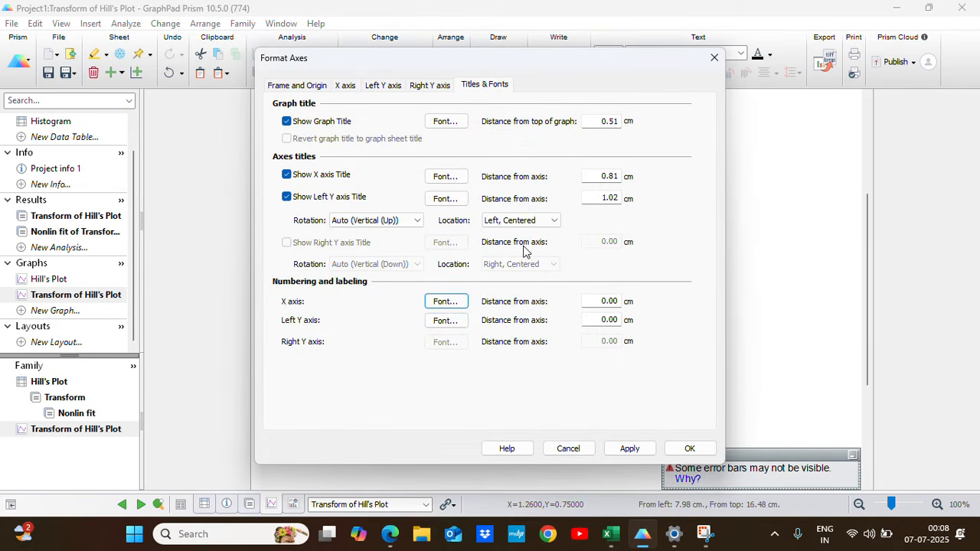
Set the left Y axis numbering font to Bahnschrift Light and apply the axis formatting to the graph.
left_click(446, 321)
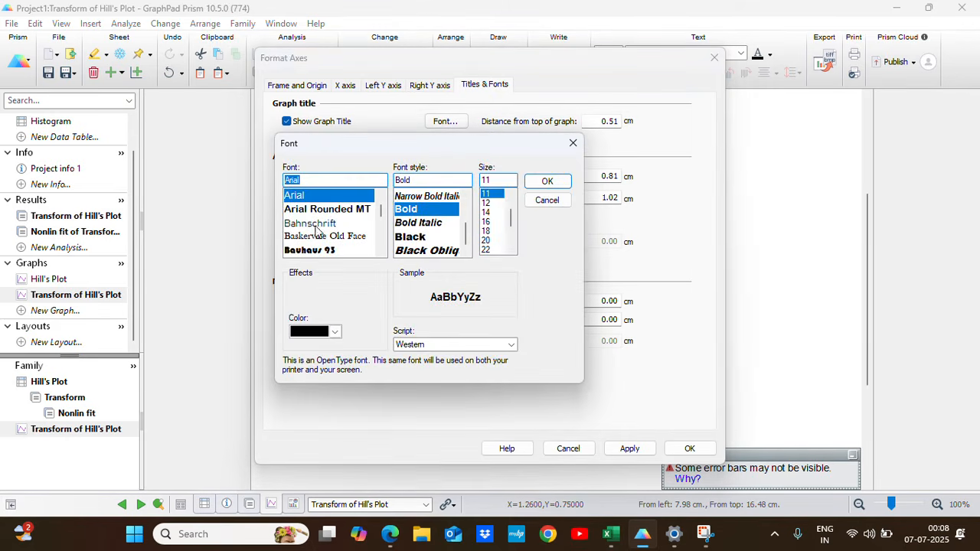
left_click(320, 224)
left_click_drag(467, 238, 467, 203)
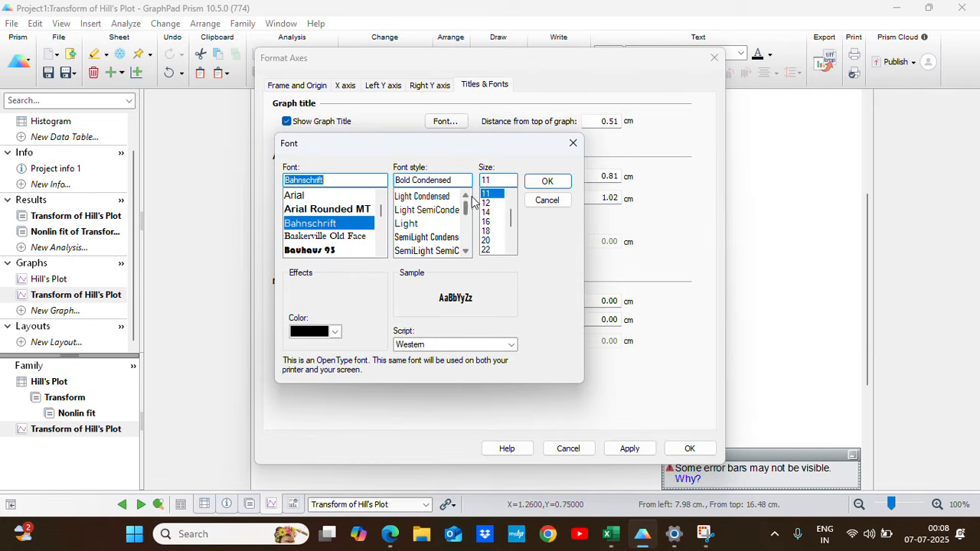
left_click(408, 224)
left_click(542, 184)
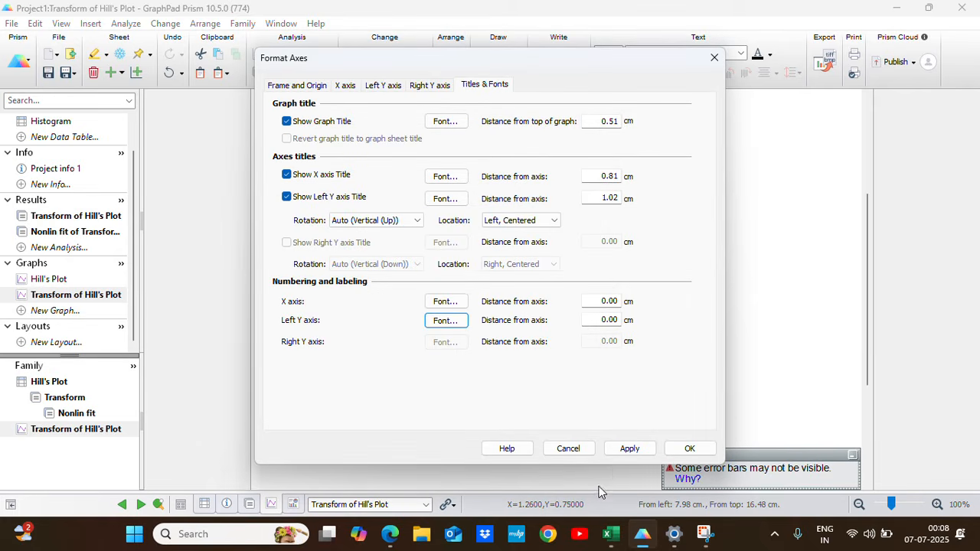
left_click(629, 448)
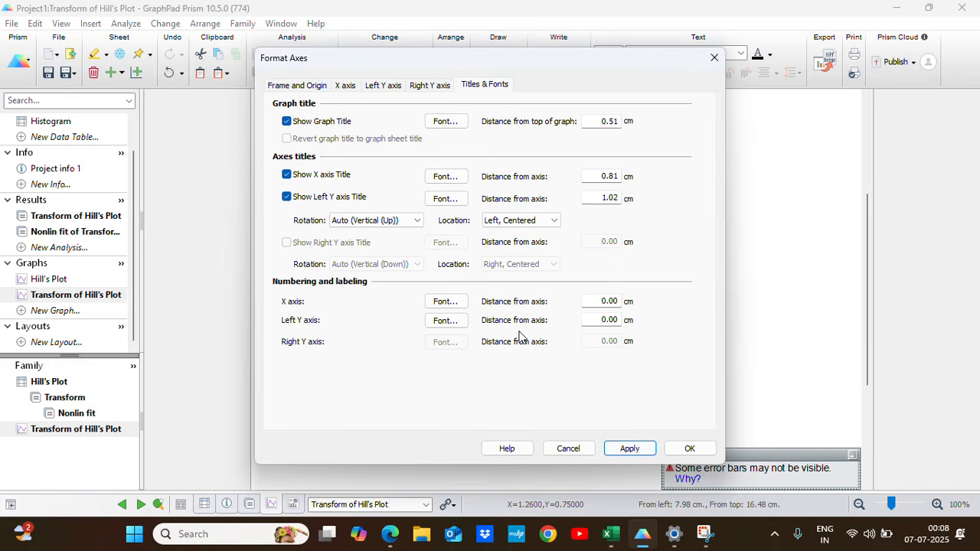
left_click(686, 448)
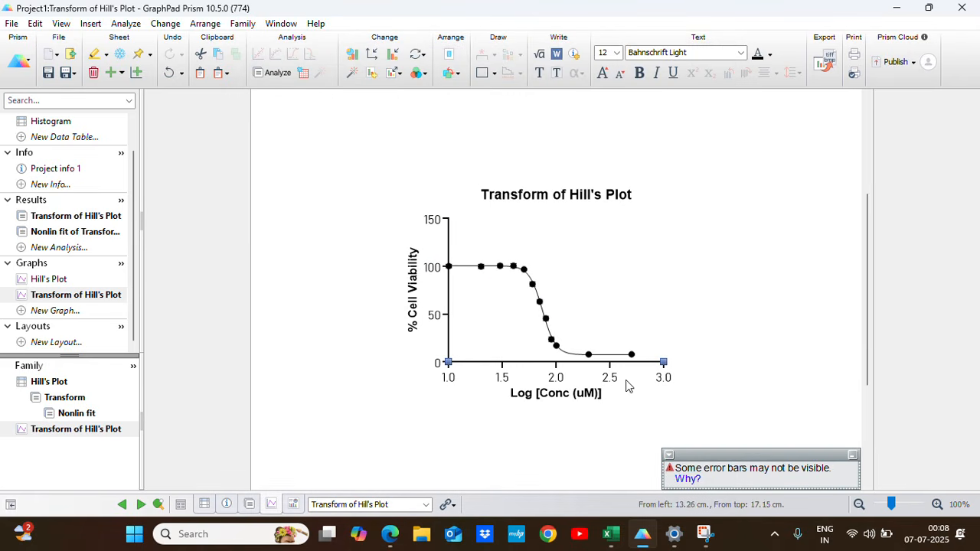
Change the font of the X axis title "Log [Conc (uM)]" to Bahnschrift.
left_click(559, 397)
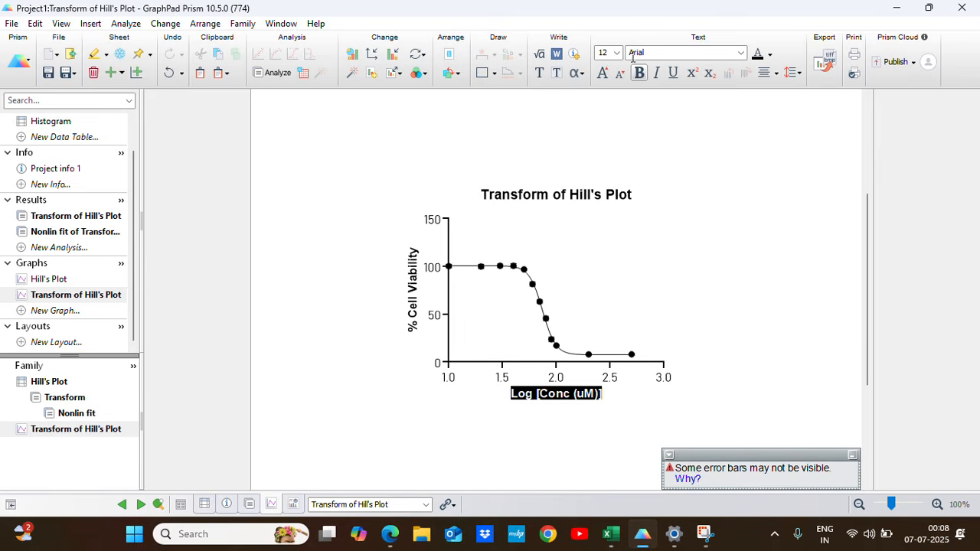
left_click(740, 52)
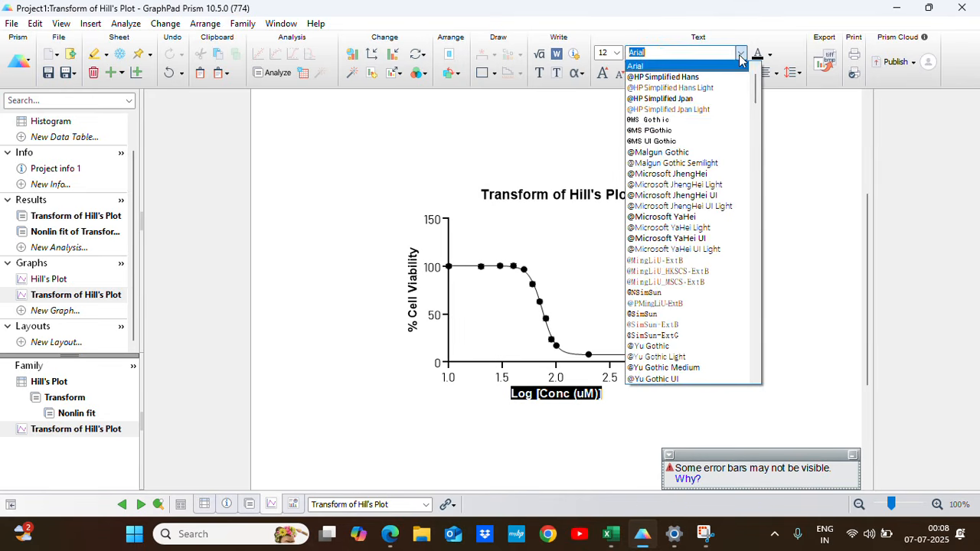
scroll(755, 101, "down", 5)
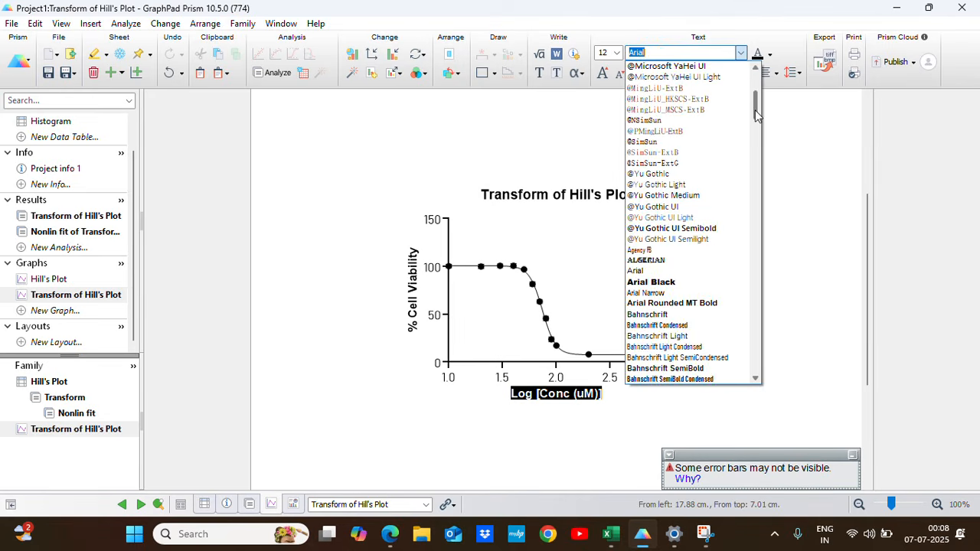
left_click(650, 314)
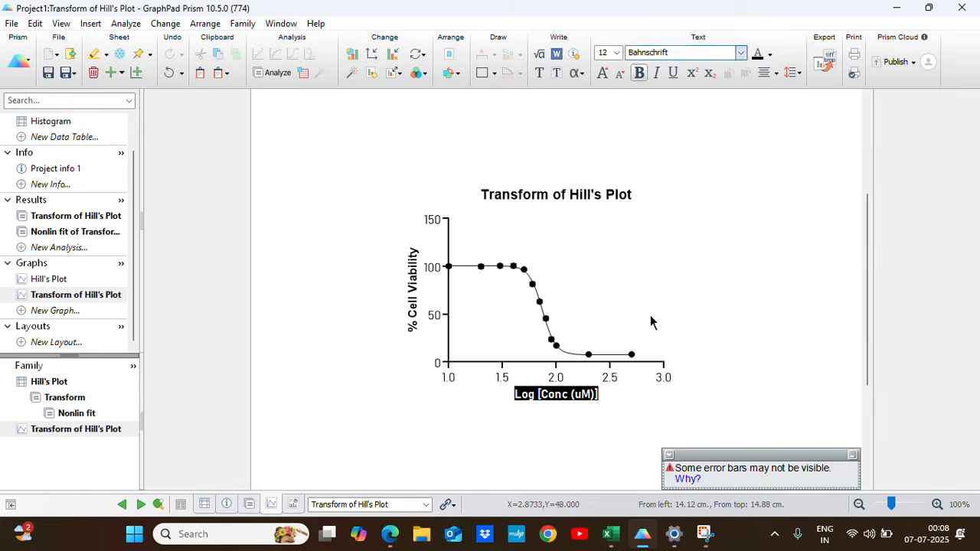
left_click(746, 346)
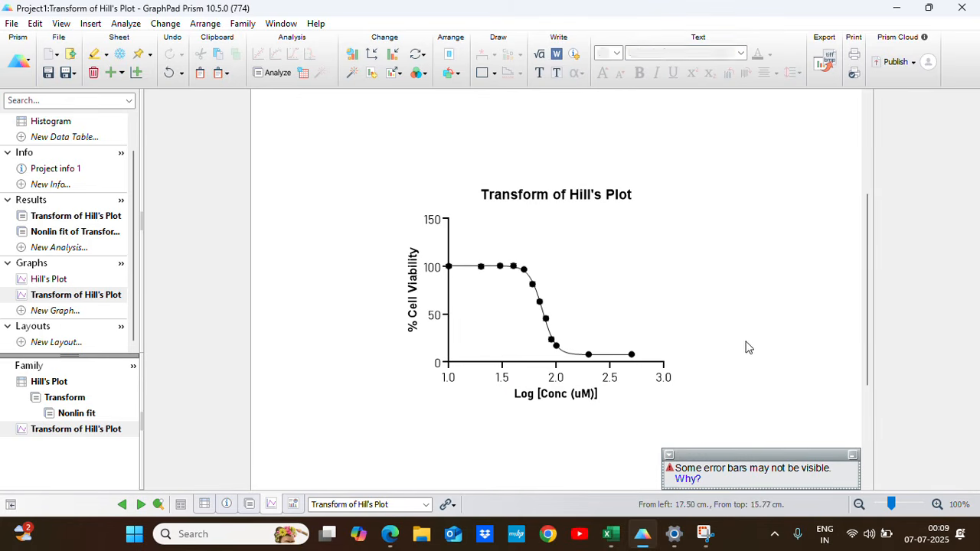
Change the font of the Y axis title "% Cell Viability" to Bahnschrift.
double_click(418, 302)
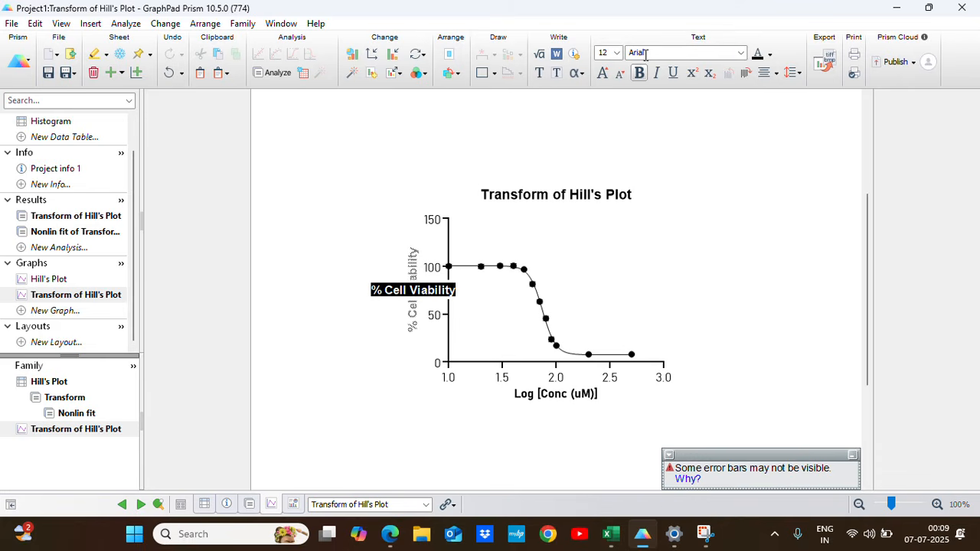
left_click(741, 53)
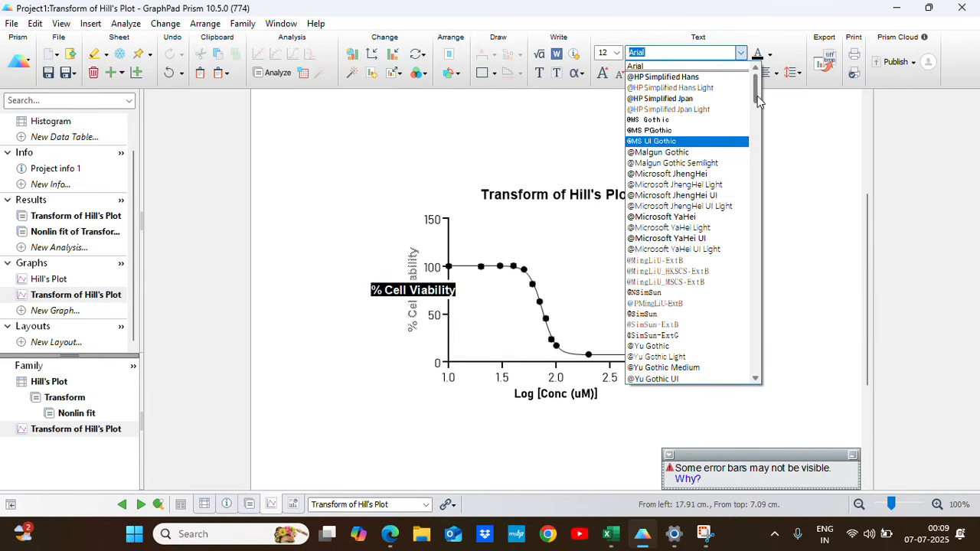
left_click_drag(755, 98, 755, 108)
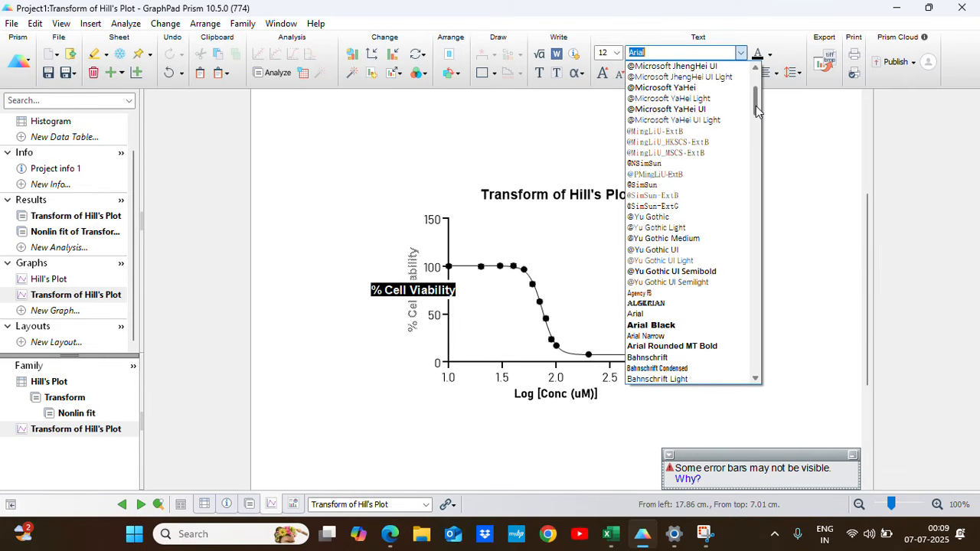
left_click(674, 358)
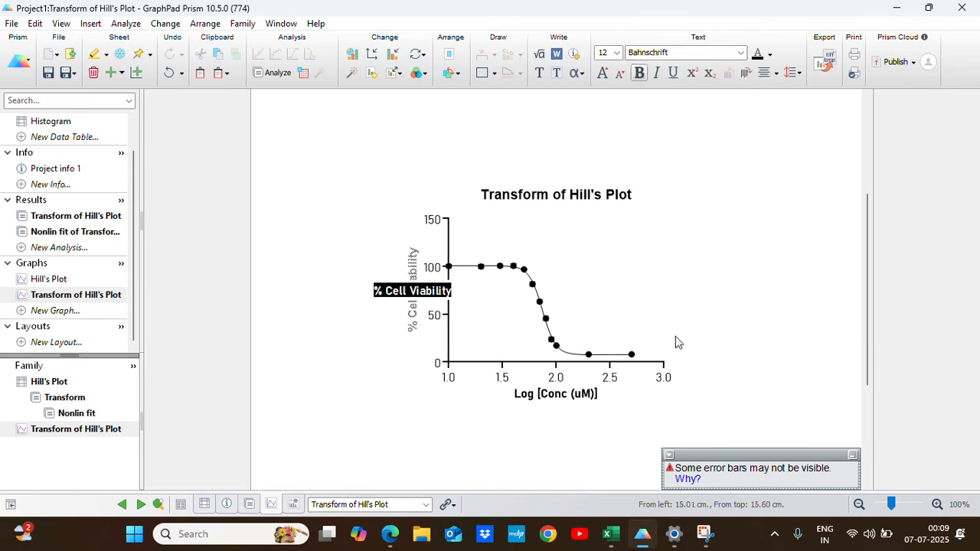
left_click(796, 263)
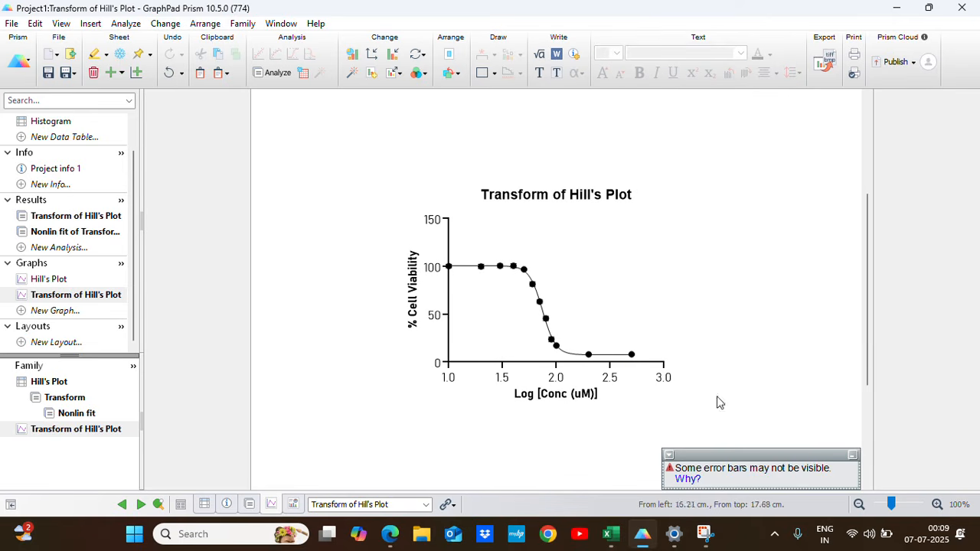
Set the thickness of the graph's axes to 1/2 pt and apply the axis formatting.
double_click(482, 363)
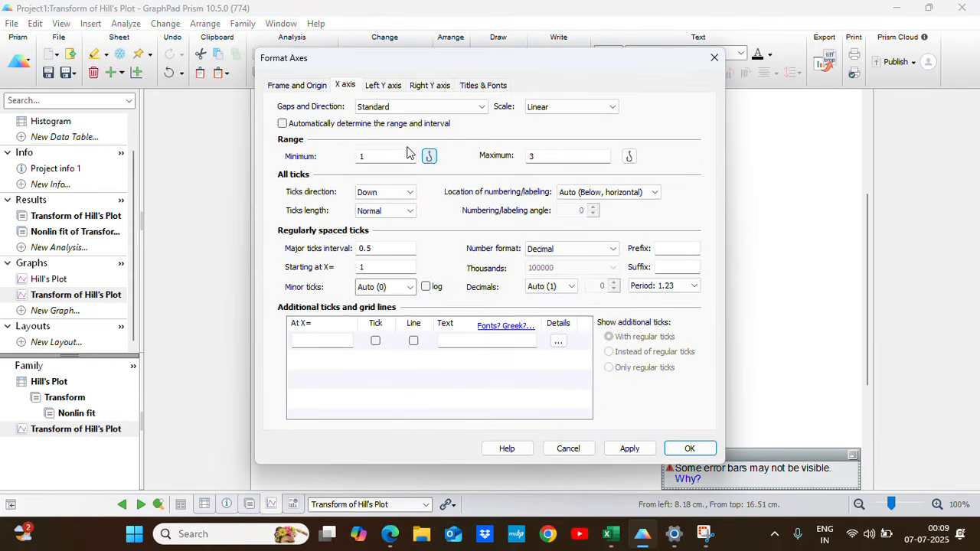
left_click(281, 89)
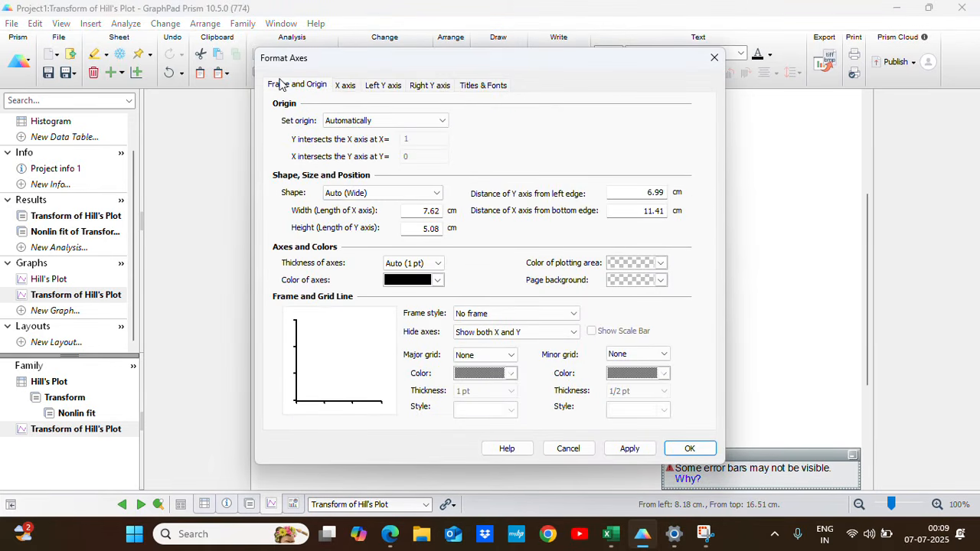
left_click(438, 264)
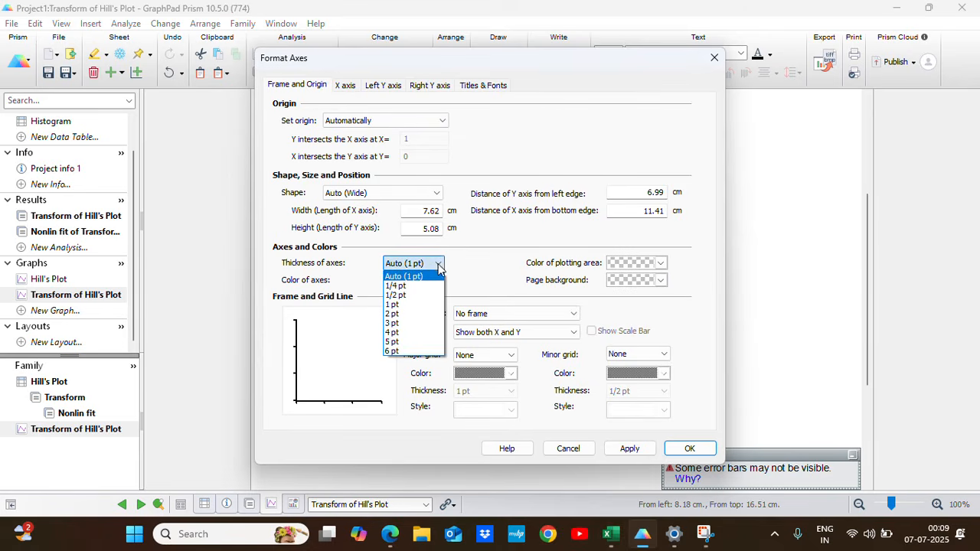
left_click(406, 295)
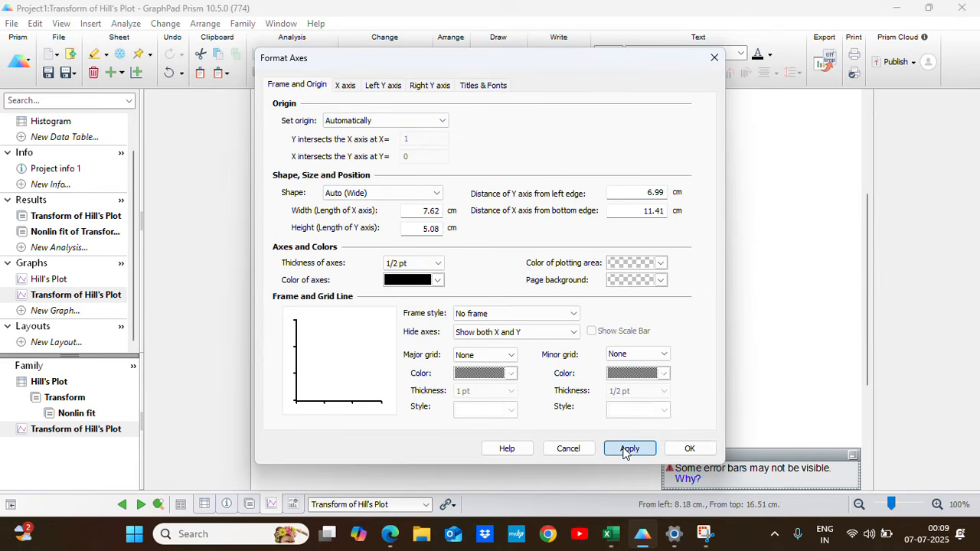
left_click(685, 449)
left_click(646, 280)
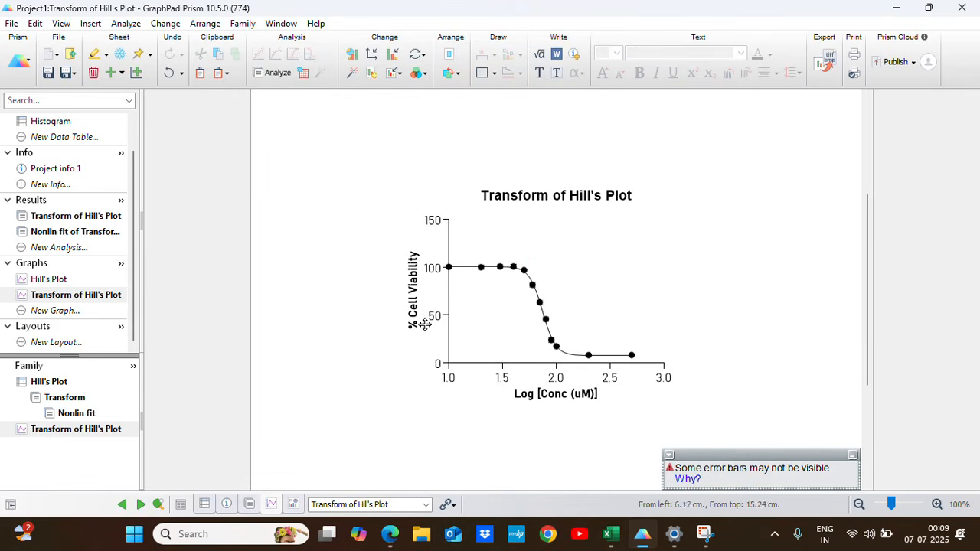
Recolor the symbols and error bars of the Transform of Hill's Plot % Cell Viability data set to dark purple (10E).
left_click(537, 301)
double_click(538, 301)
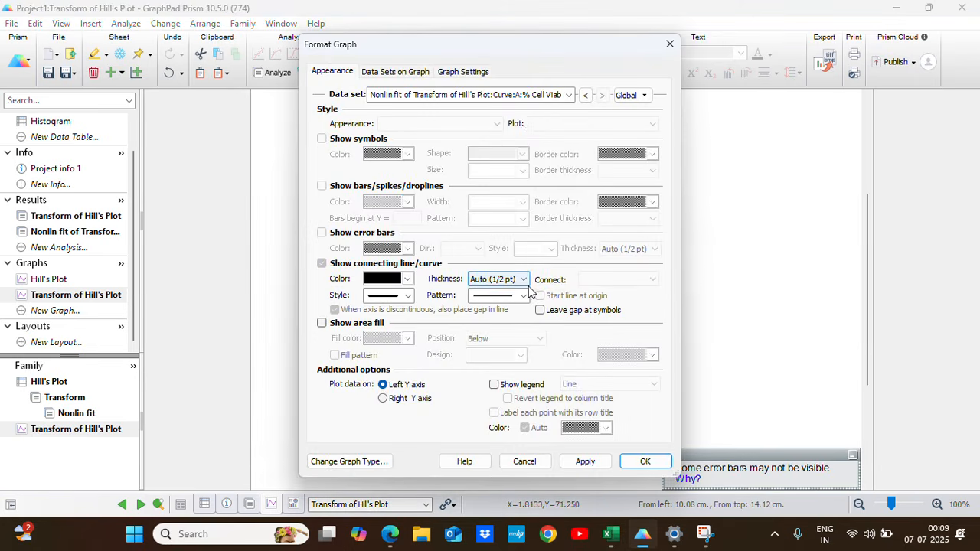
left_click(574, 98)
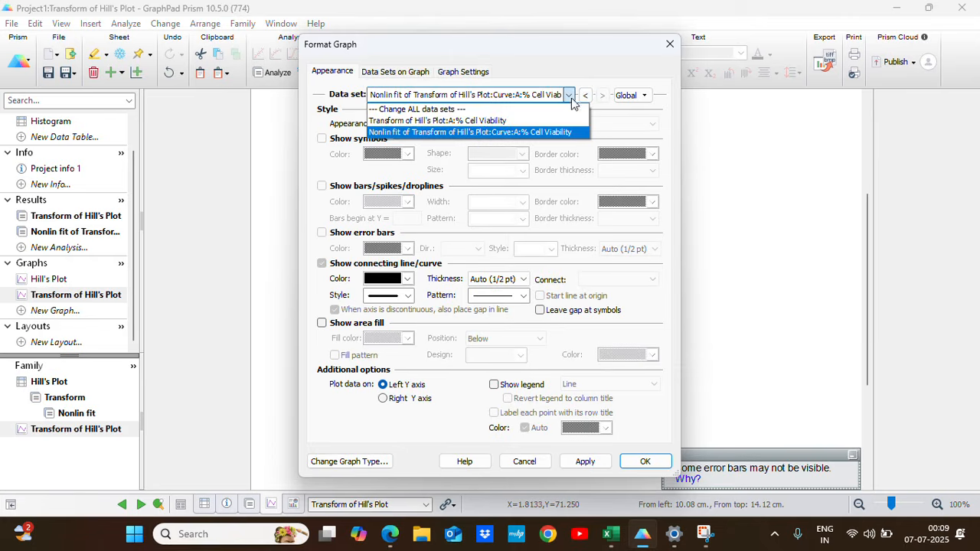
left_click(479, 120)
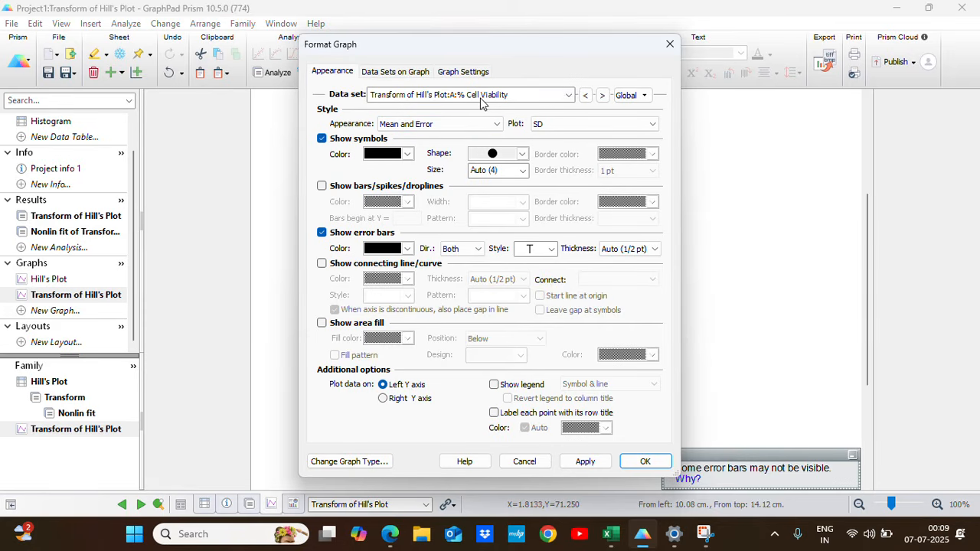
left_click(408, 156)
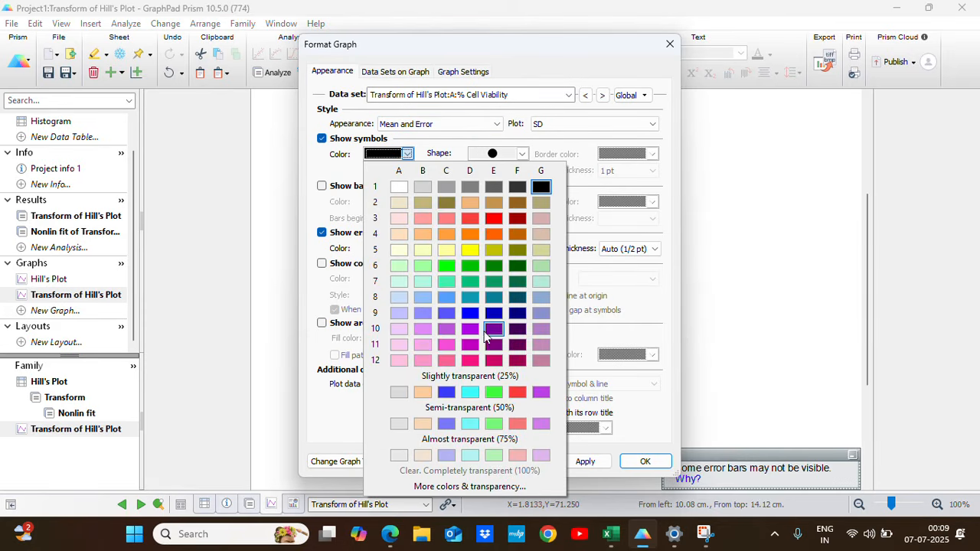
left_click(493, 331)
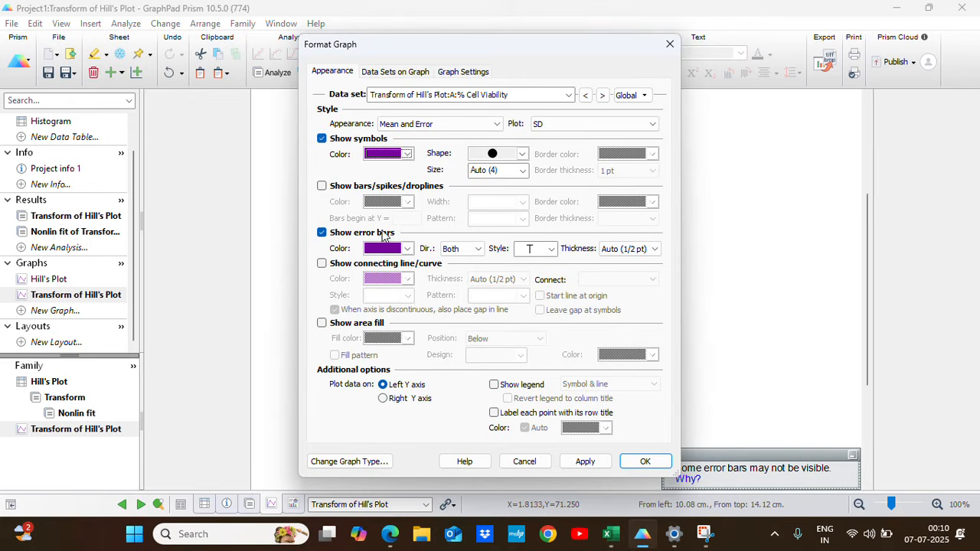
left_click(410, 255)
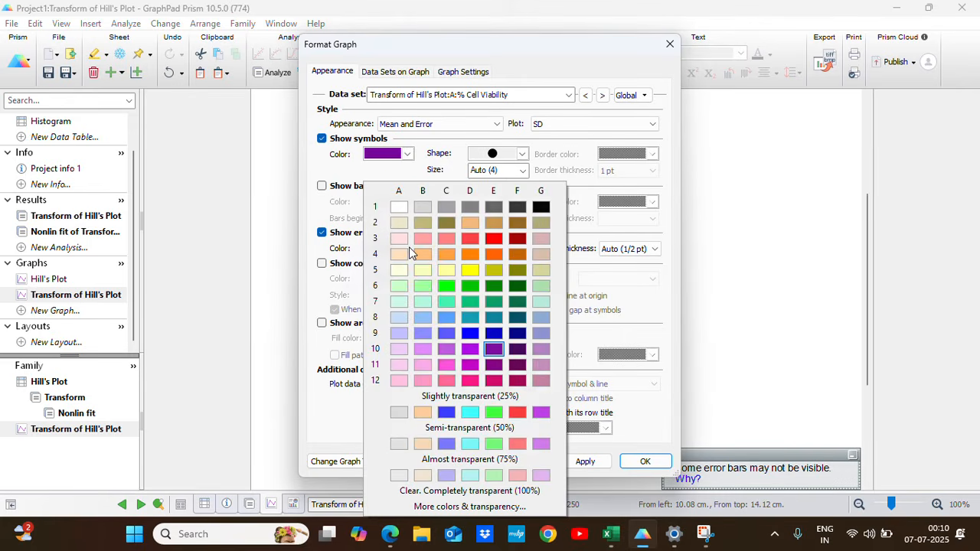
left_click(313, 216)
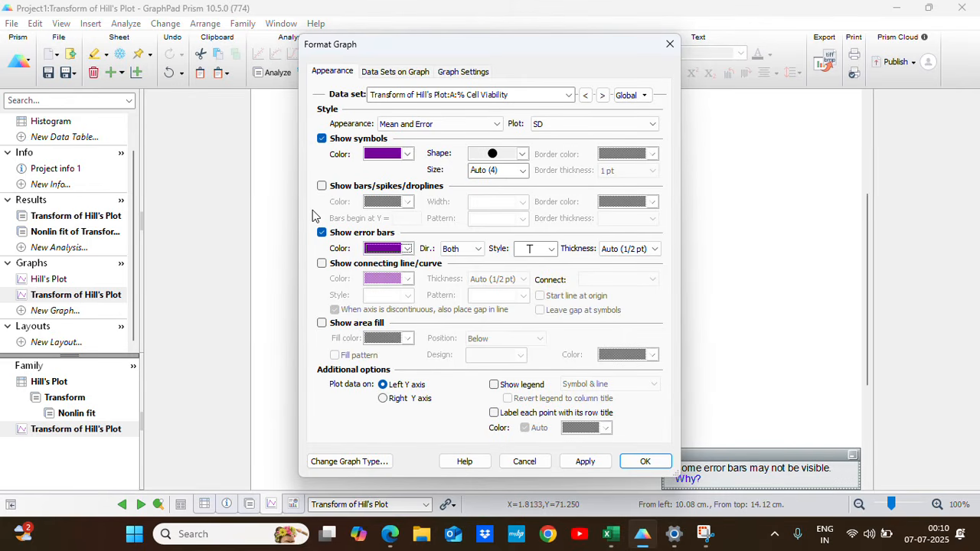
left_click(585, 462)
left_click(642, 462)
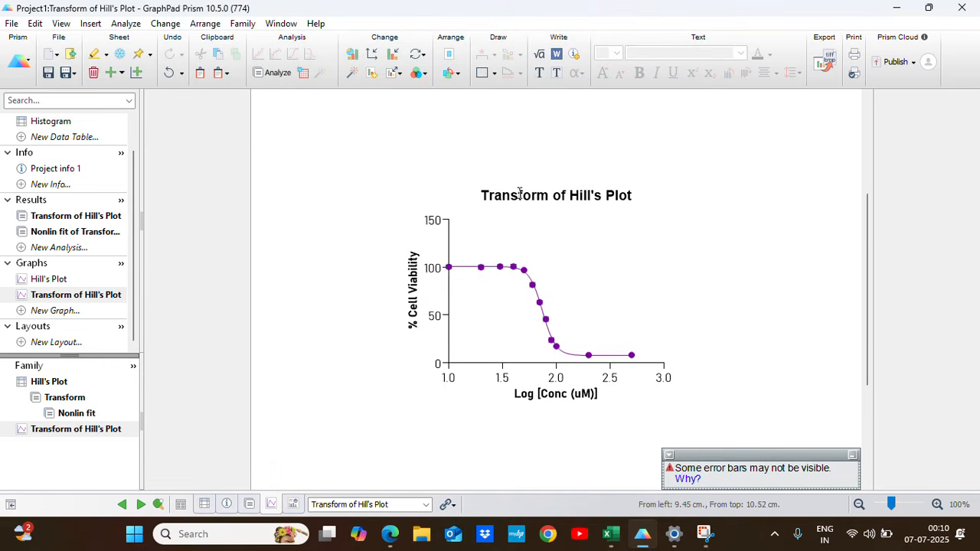
Shorten the graph title to "Hill's Plot" by deleting the words "Transform of".
left_click(555, 196)
left_click(552, 196)
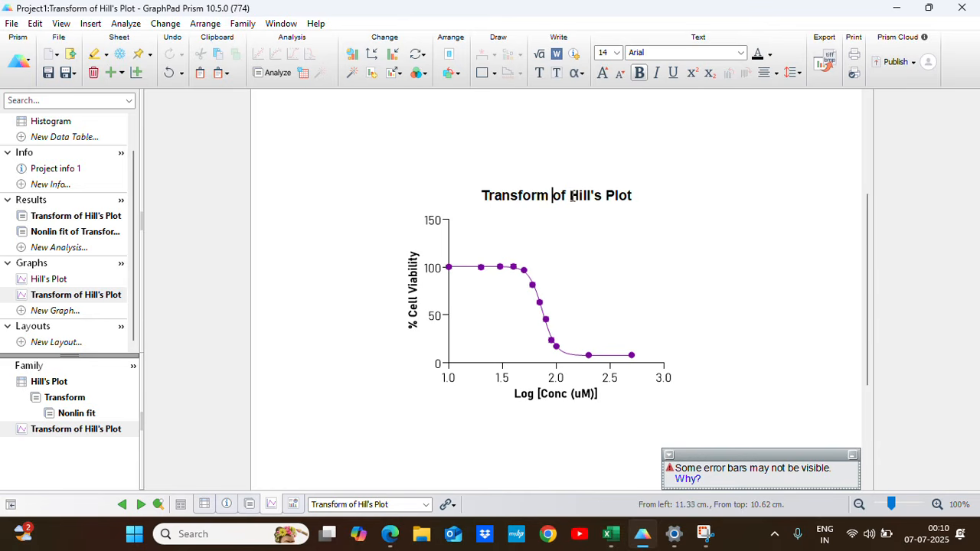
left_click_drag(573, 196, 484, 197)
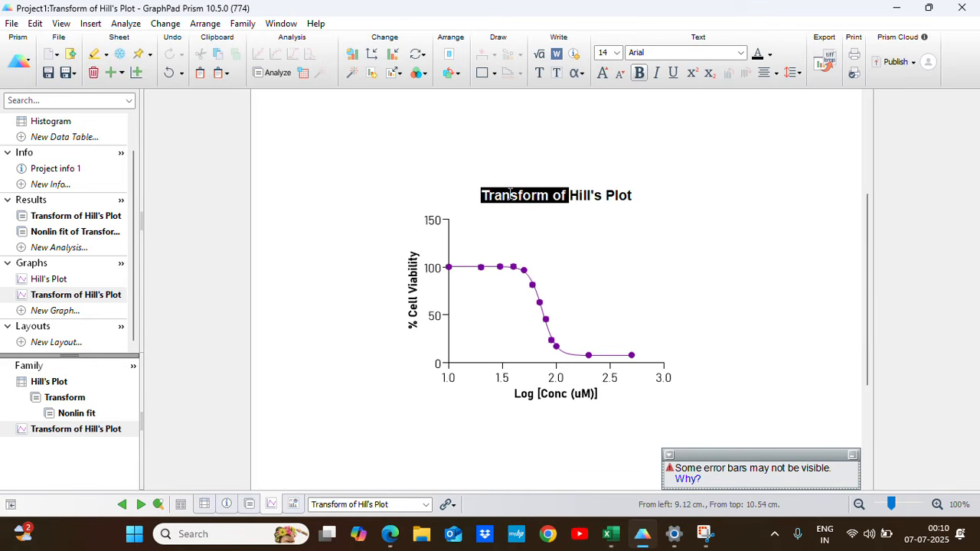
key("BackSpace")
left_click(646, 239)
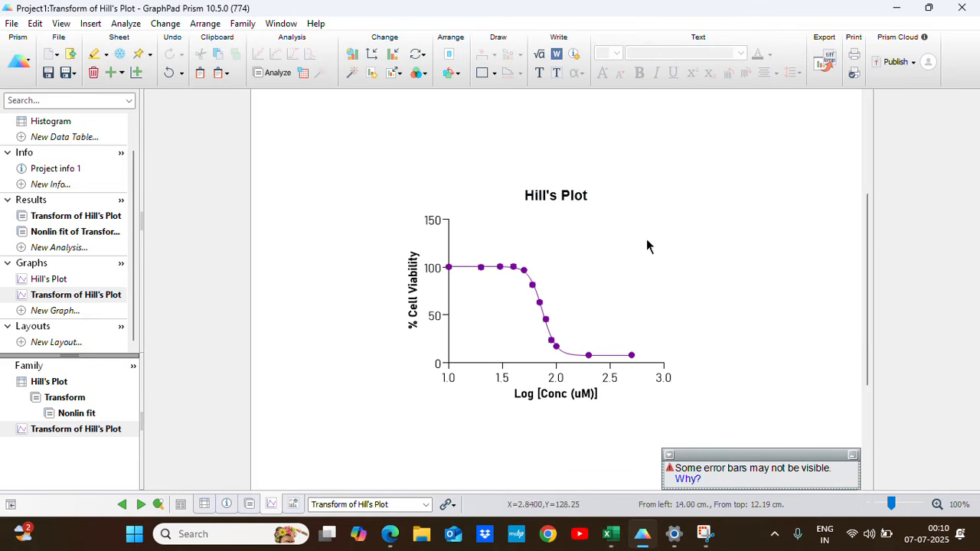
Insert the IC50 estimate from the nonlinear fit's parameters on the graph as a linked analysis constant.
right_click(553, 254)
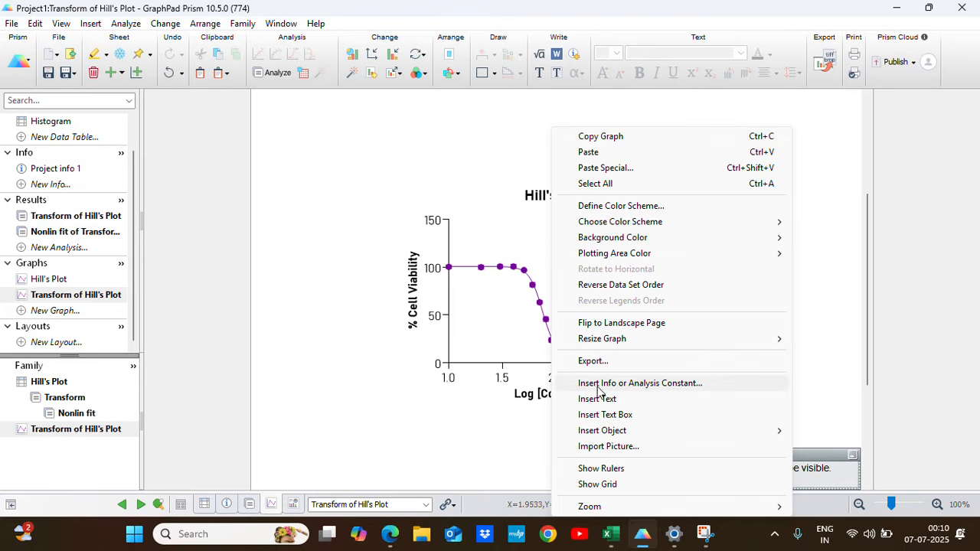
left_click(646, 389)
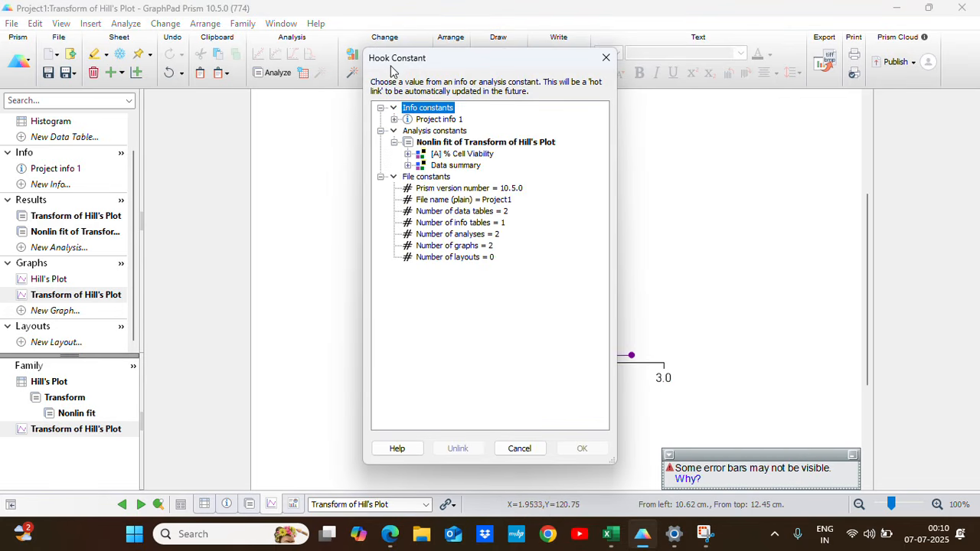
left_click(409, 153)
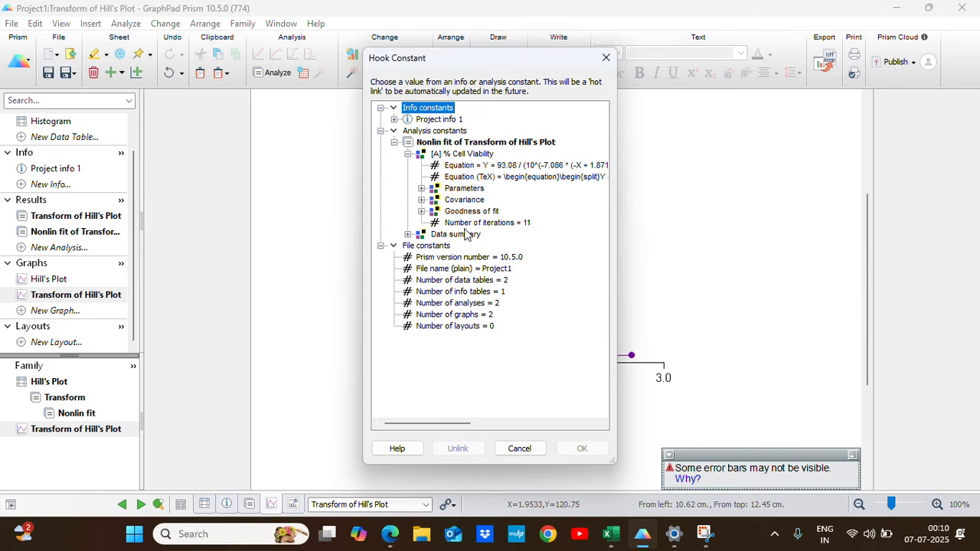
left_click(421, 189)
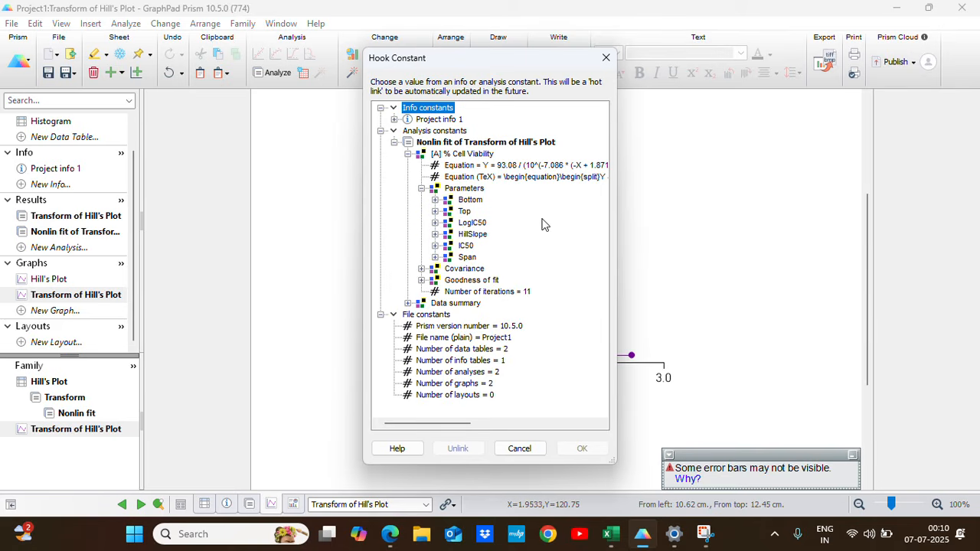
left_click(435, 246)
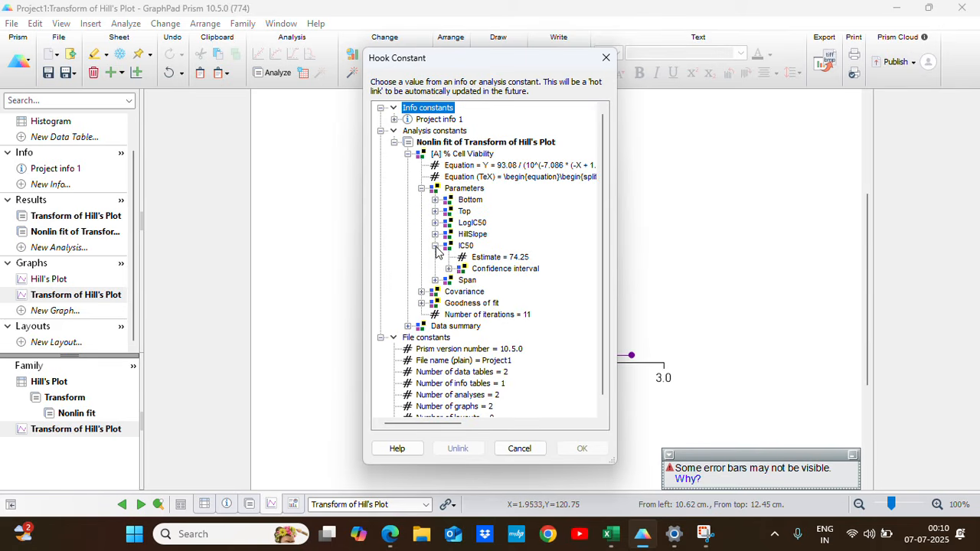
left_click(526, 259)
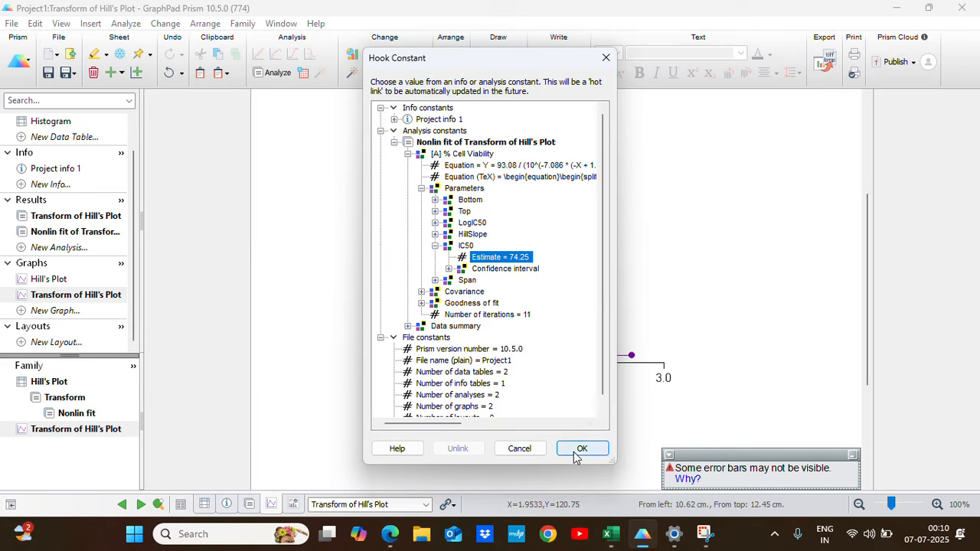
left_click(580, 448)
Prefix the inserted estimate with "IC50" and move the label to the upper right of the curve, below the title.
left_click(534, 250)
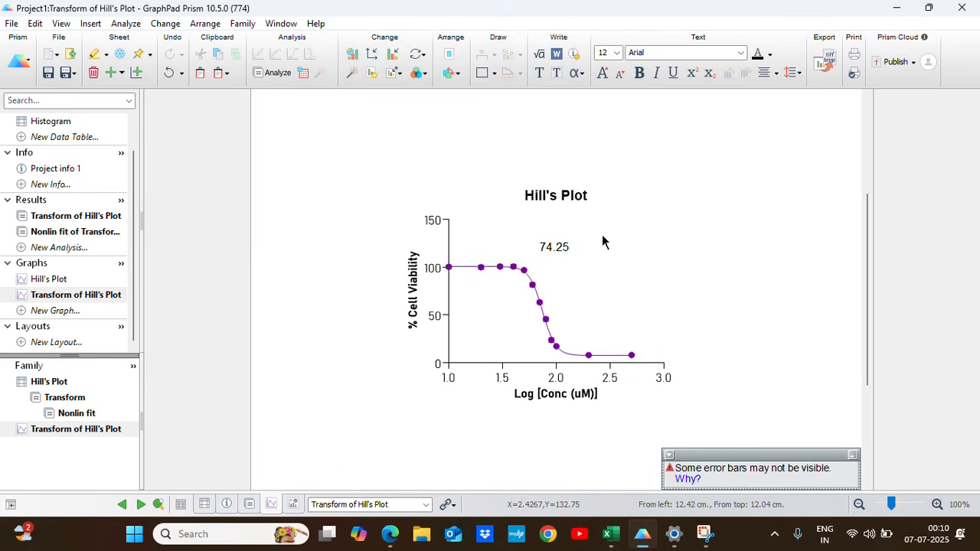
type("IC50")
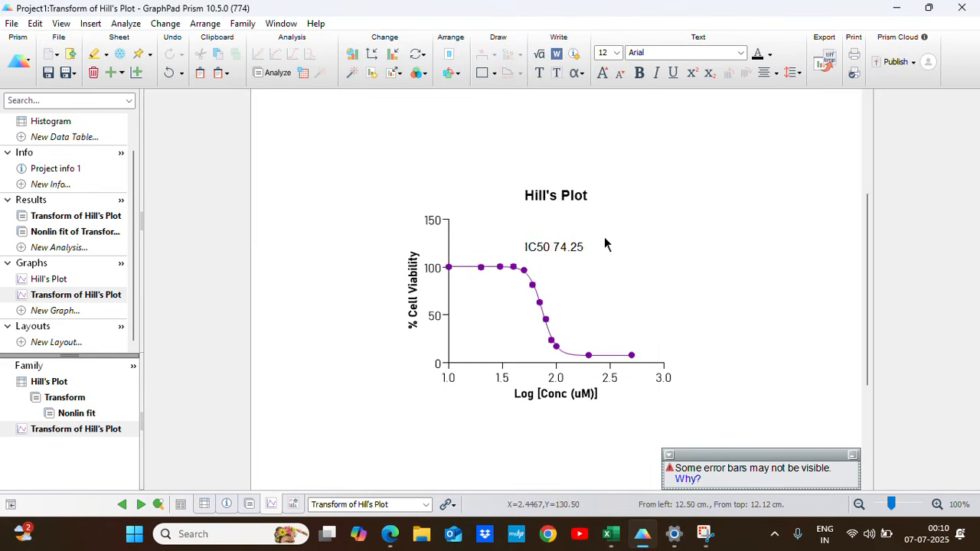
left_click(644, 249)
left_click(563, 244)
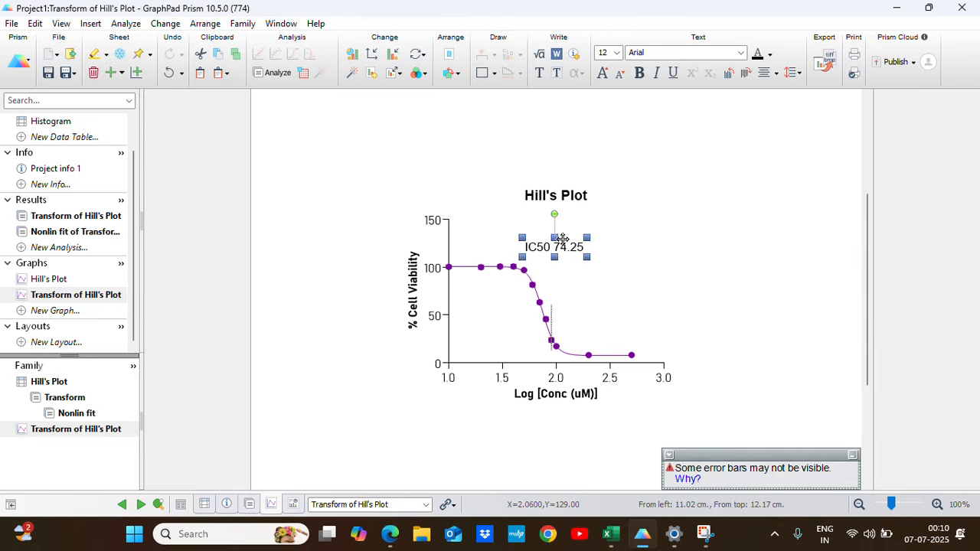
left_click_drag(559, 242, 605, 222)
Insert the R² value from the nonlinear fit's goodness of fit on the graph as a linked analysis constant.
right_click(560, 265)
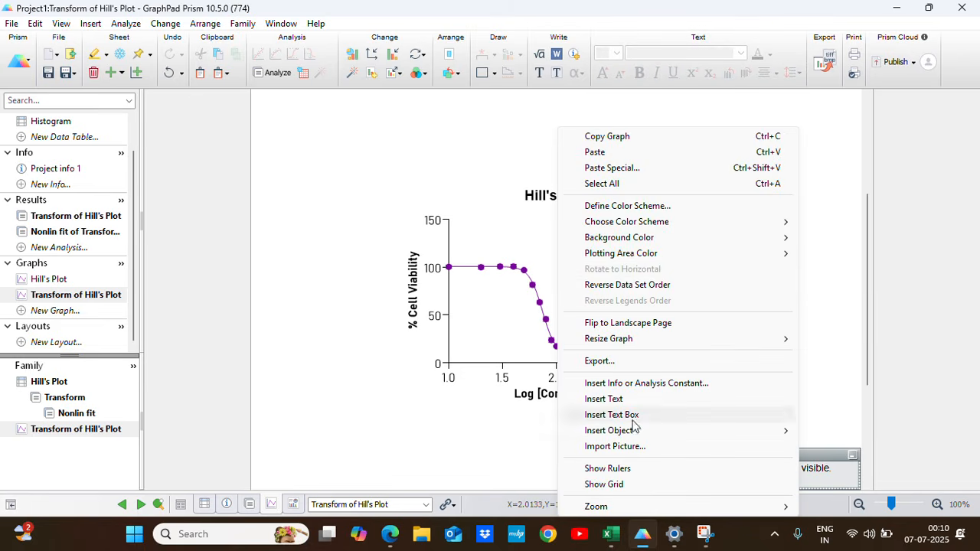
left_click(644, 383)
left_click(408, 154)
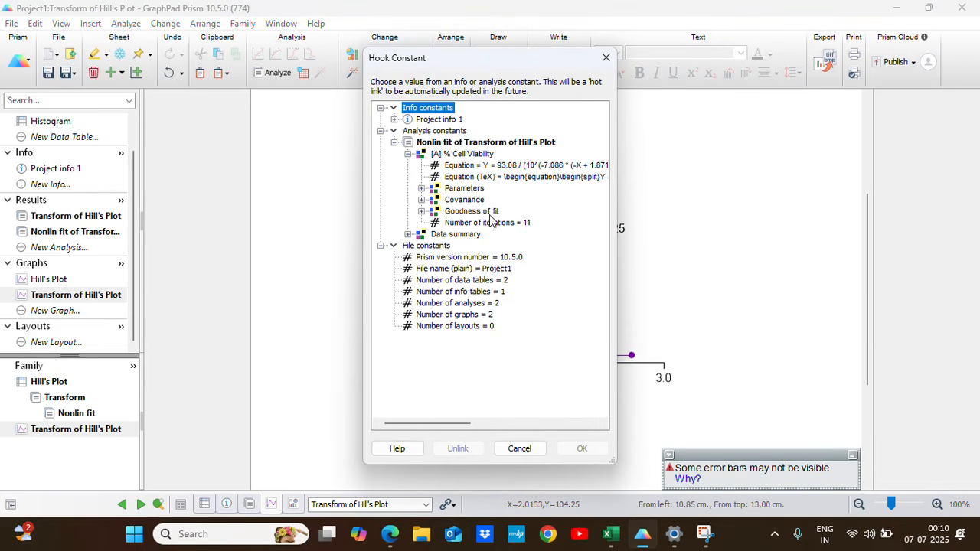
left_click(421, 211)
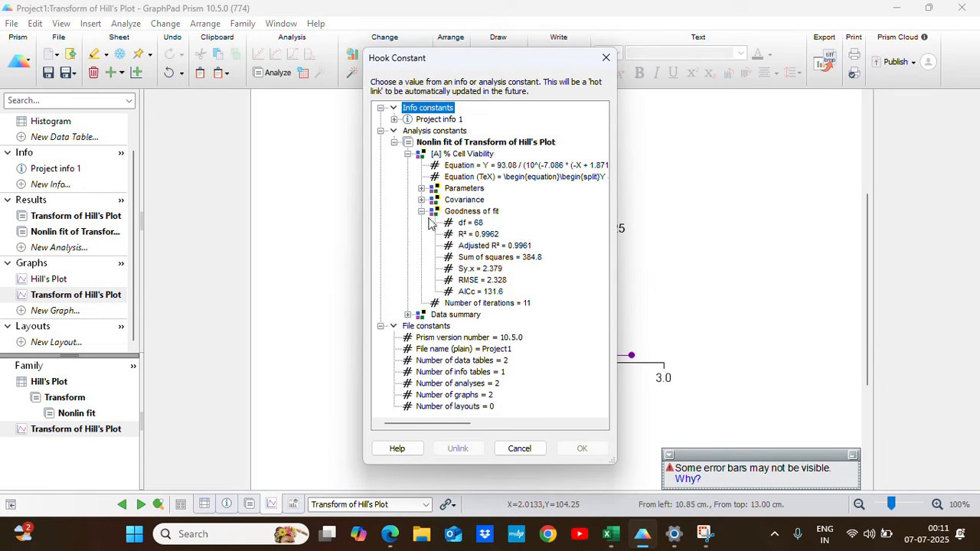
left_click(483, 234)
left_click(580, 448)
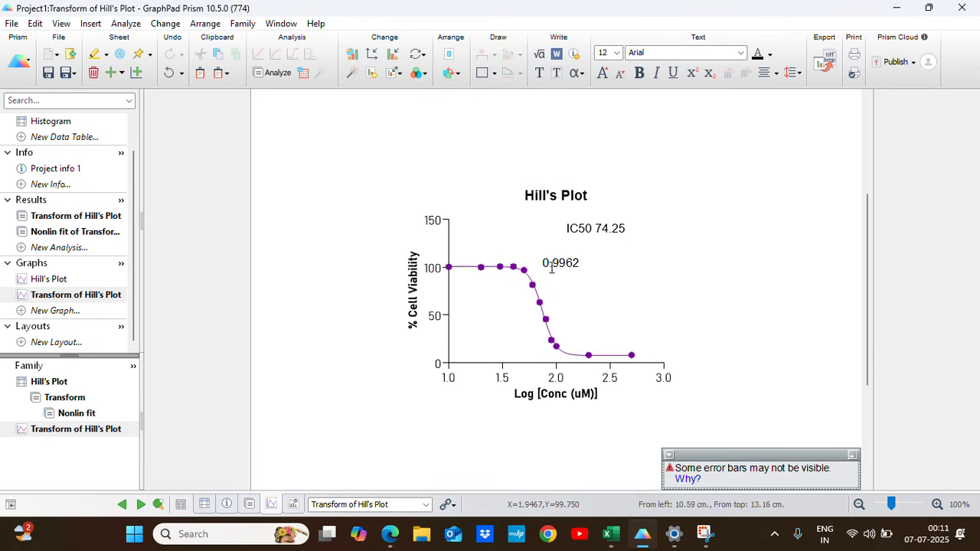
Prefix the inserted goodness-of-fit value with "R2" and align the label directly beneath the IC50 label.
left_click(544, 265)
type("R2")
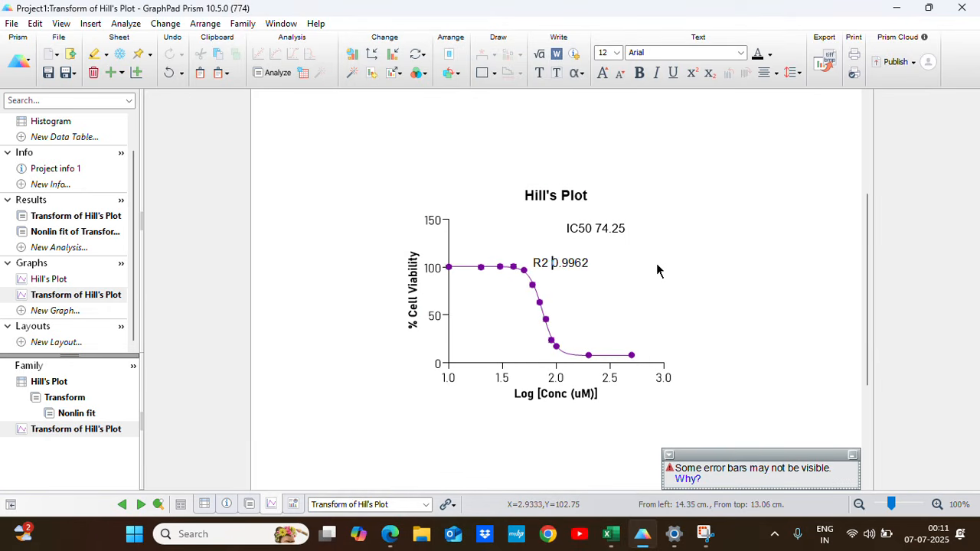
left_click(551, 259)
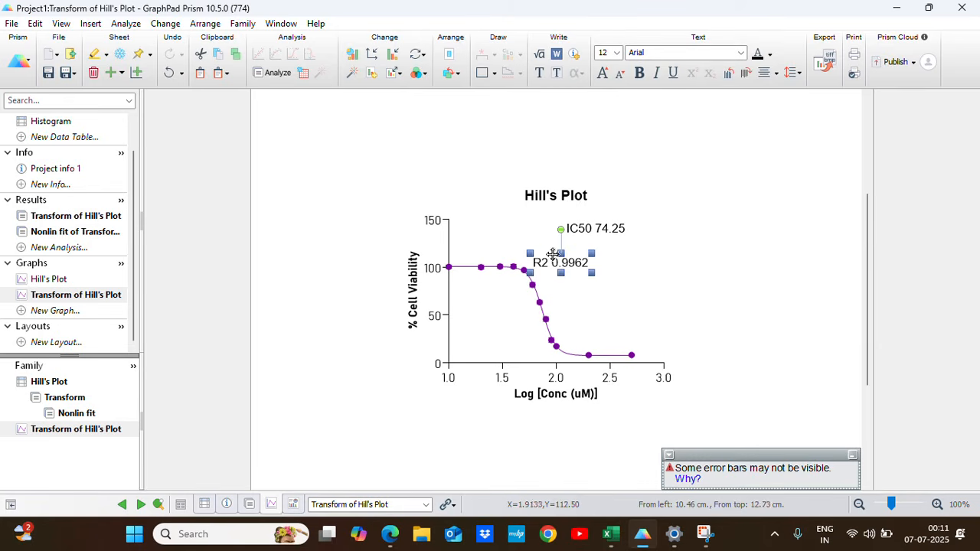
left_click_drag(552, 254, 583, 250)
left_click(738, 296)
left_click(571, 252)
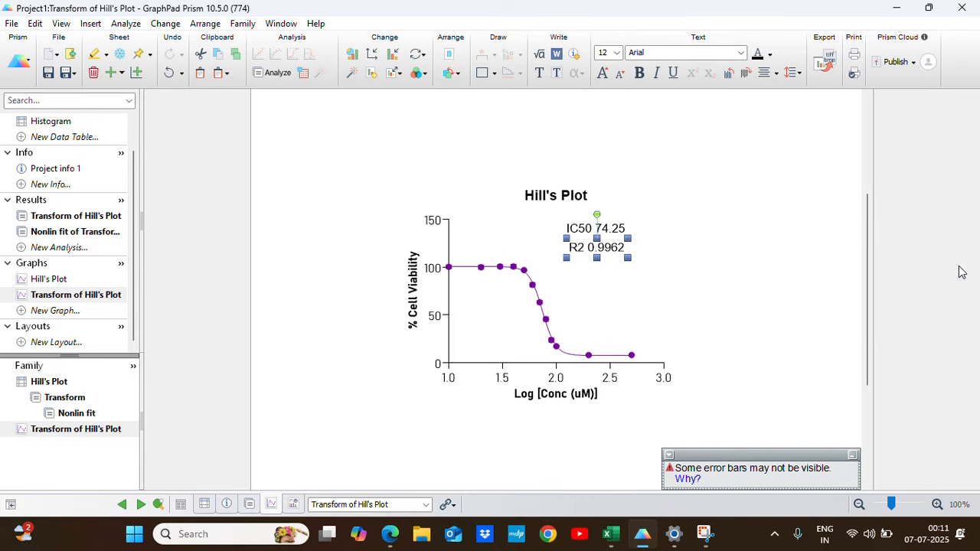
left_click(783, 270)
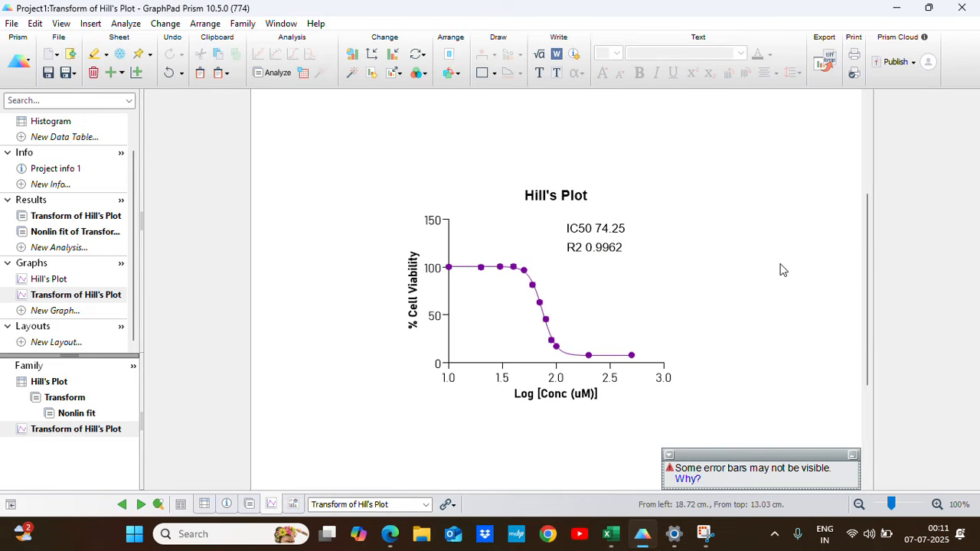
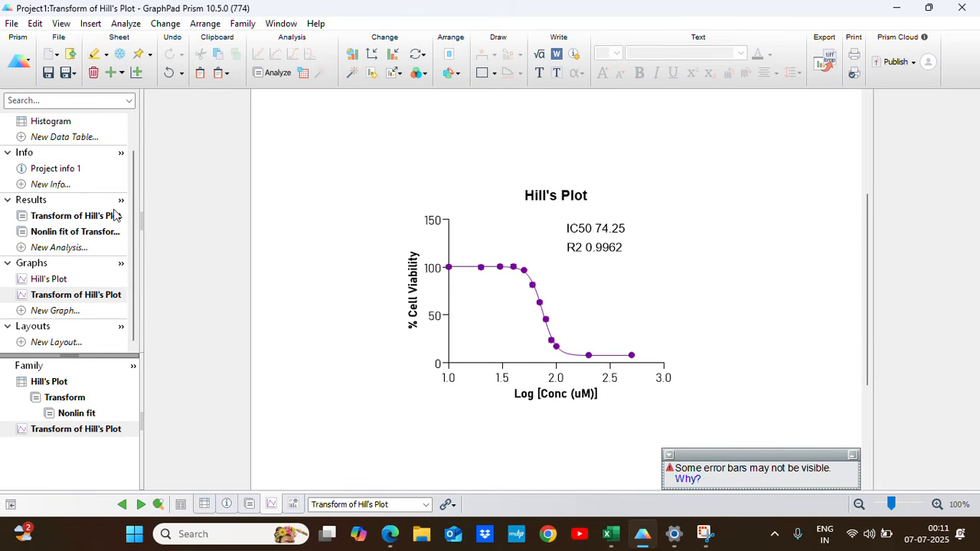
Shift all twelve rows of the Histogram data table down one row, including row titles, leaving the first row empty.
scroll(98, 230, "up", 2)
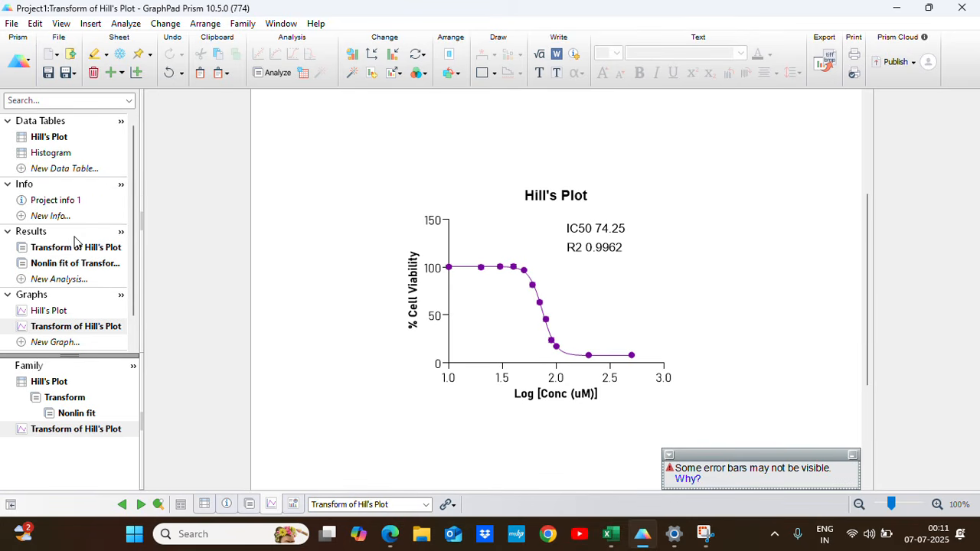
left_click(61, 154)
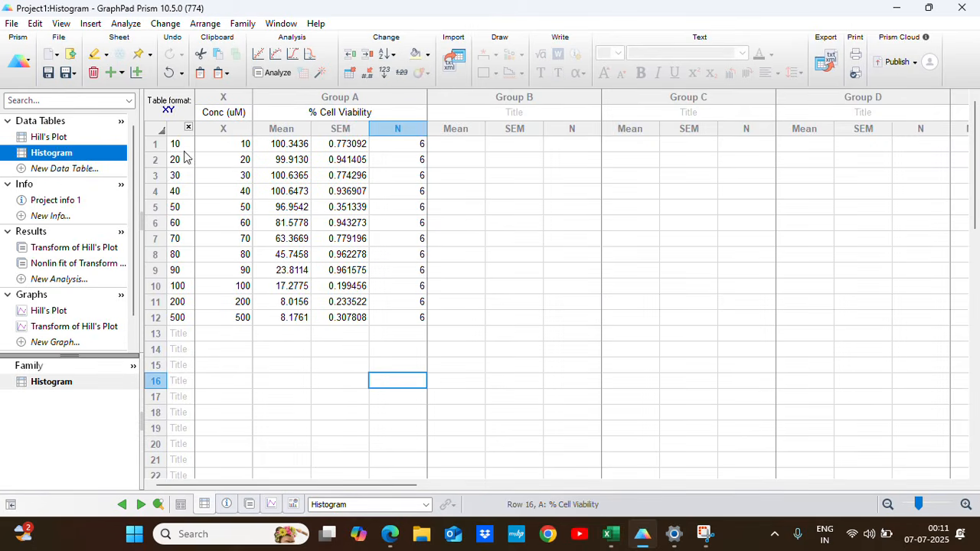
left_click_drag(183, 145, 419, 320)
key("ctrl+c")
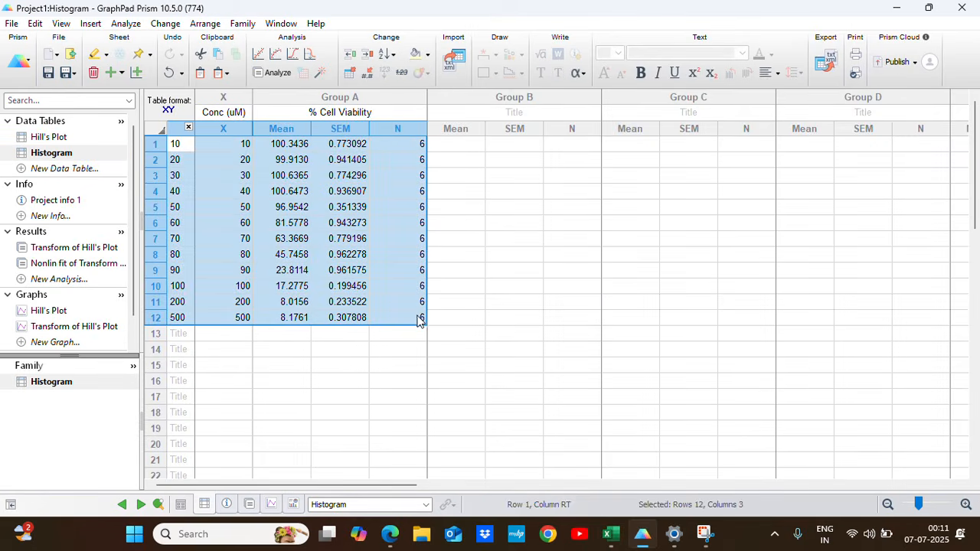
key("Delete")
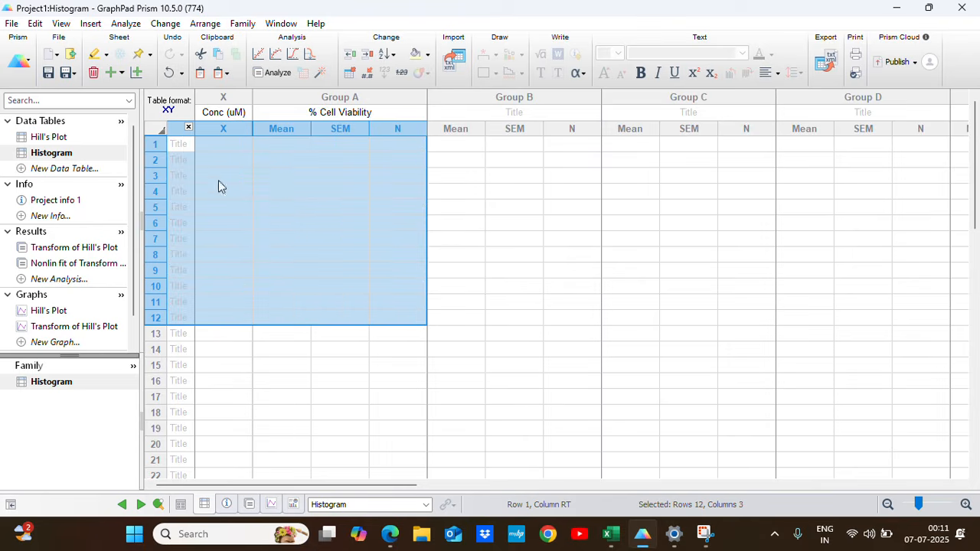
left_click(180, 161)
key("ctrl+v")
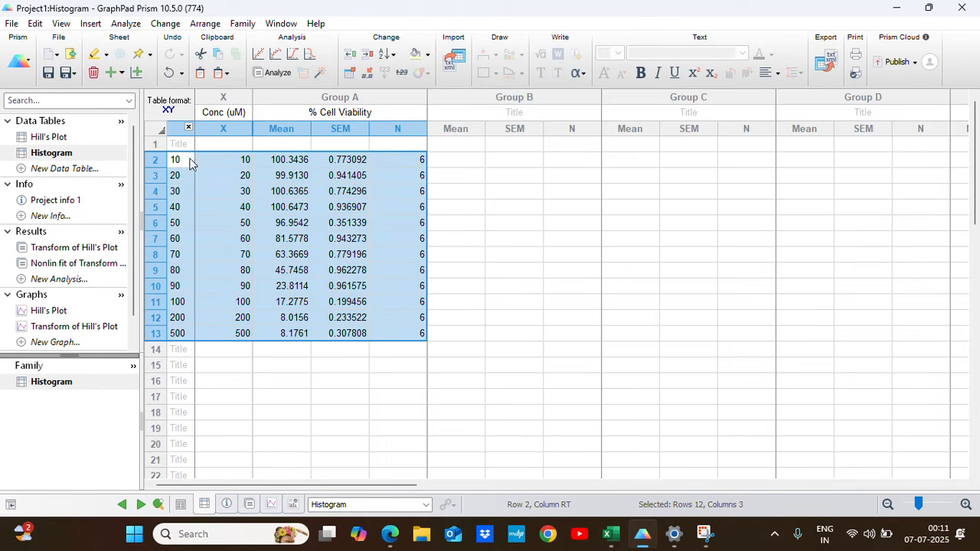
Title the empty first row "Control" and fill its concentration cell so that X is 0.
left_click(184, 144)
type("Control")
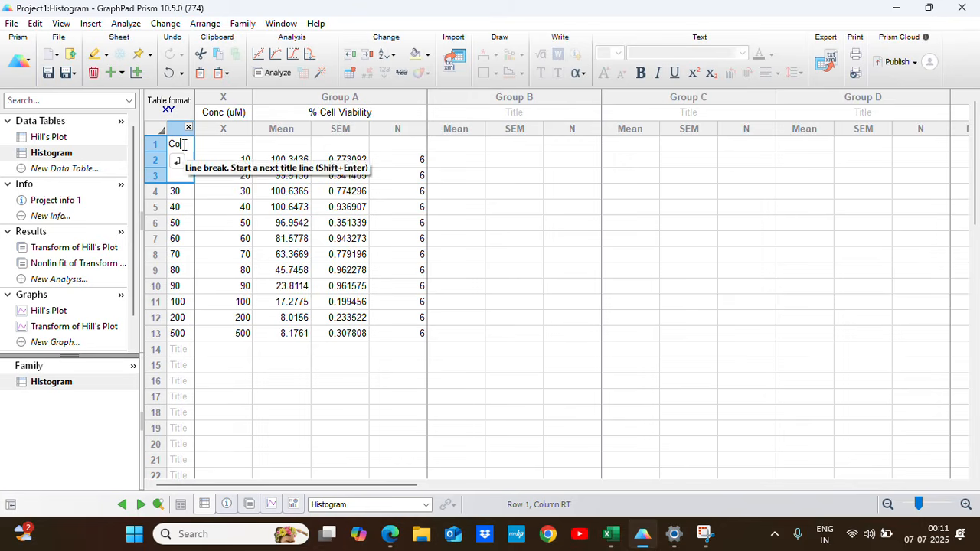
left_click(291, 260)
left_click(226, 146)
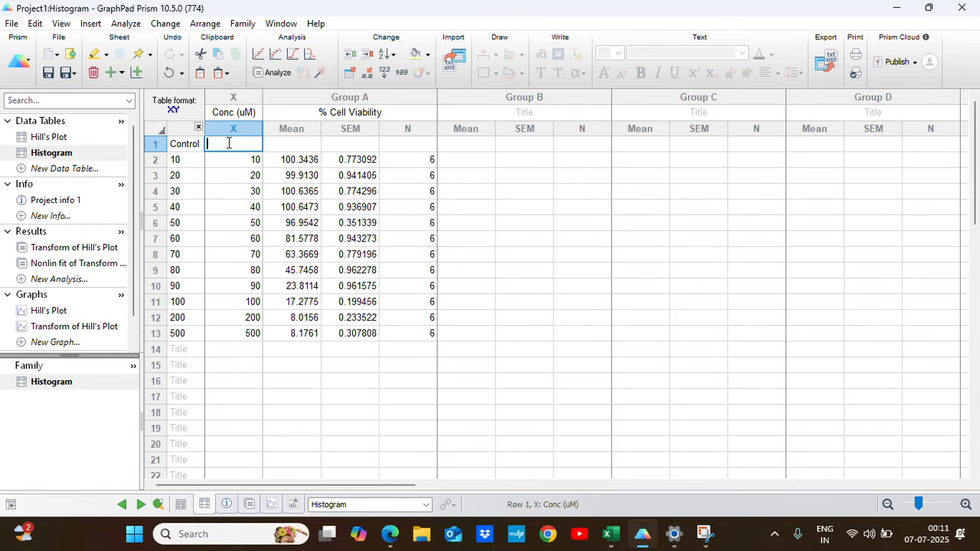
left_click(170, 145)
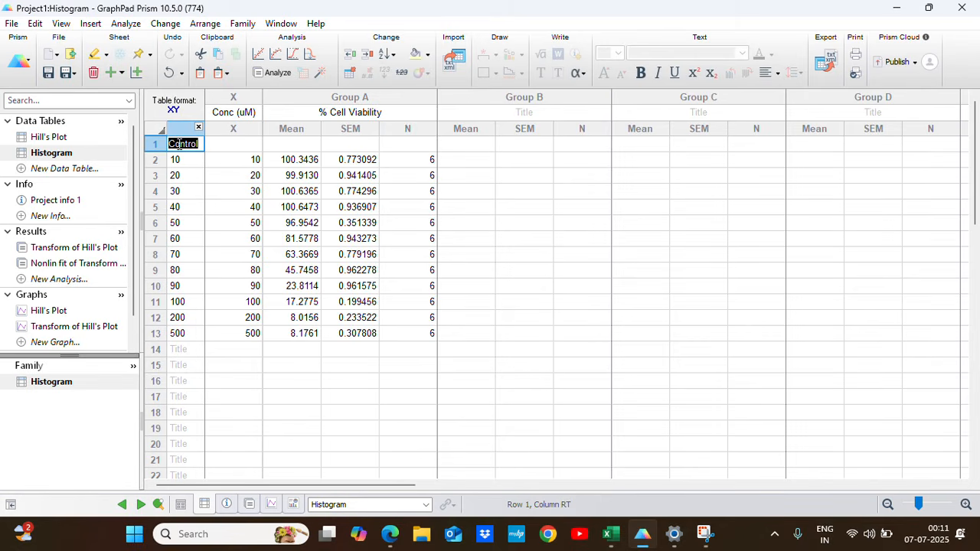
left_click(255, 145)
type("Control")
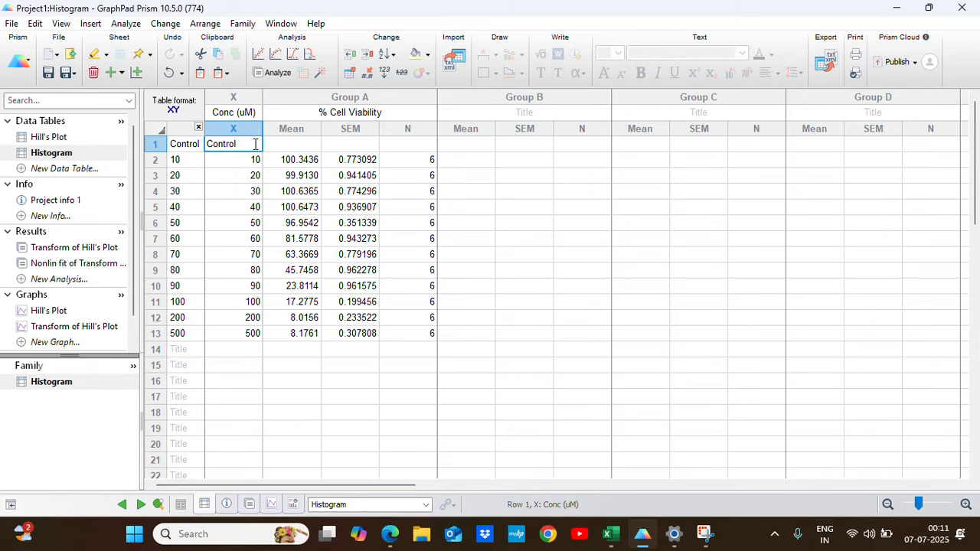
left_click(363, 263)
left_click(605, 270)
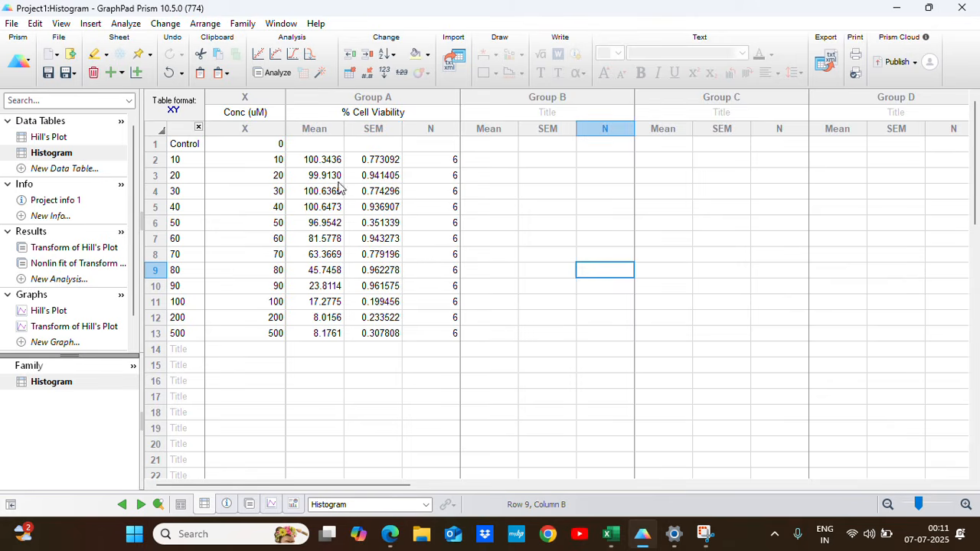
Copy the control's % cell viability, 100.0000, from Sheet2 in Excel into the Control row's Mean cell in Prism.
left_click(610, 534)
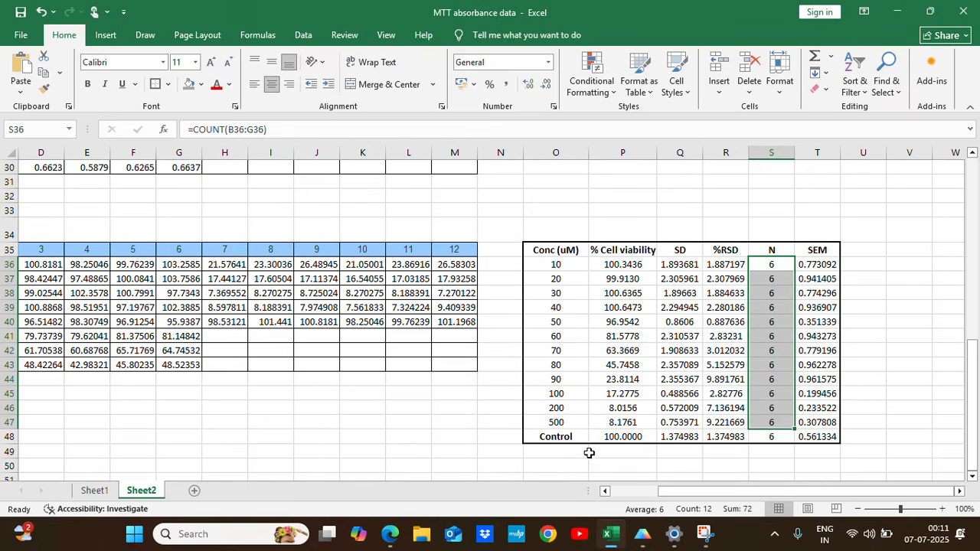
left_click(616, 437)
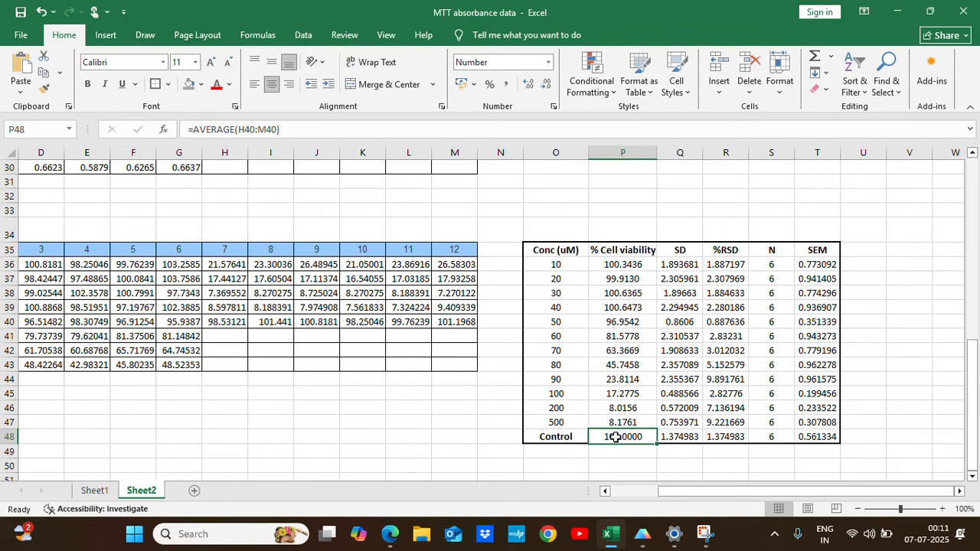
key("ctrl+c")
left_click(642, 534)
left_click(331, 143)
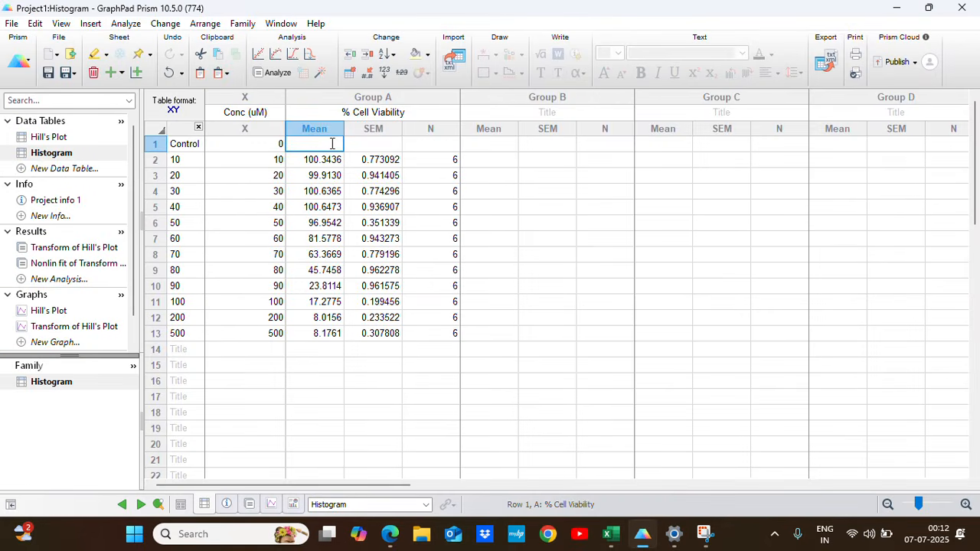
key("ctrl+v")
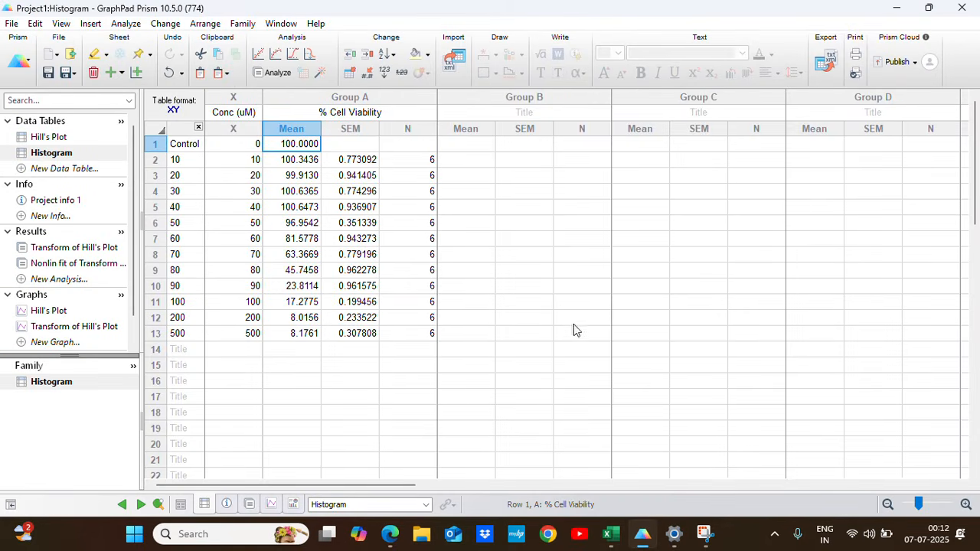
Copy the control's SEM, 0.561334, from Excel into the Control row in Prism and set its N to 6.
left_click(611, 534)
left_click(827, 437)
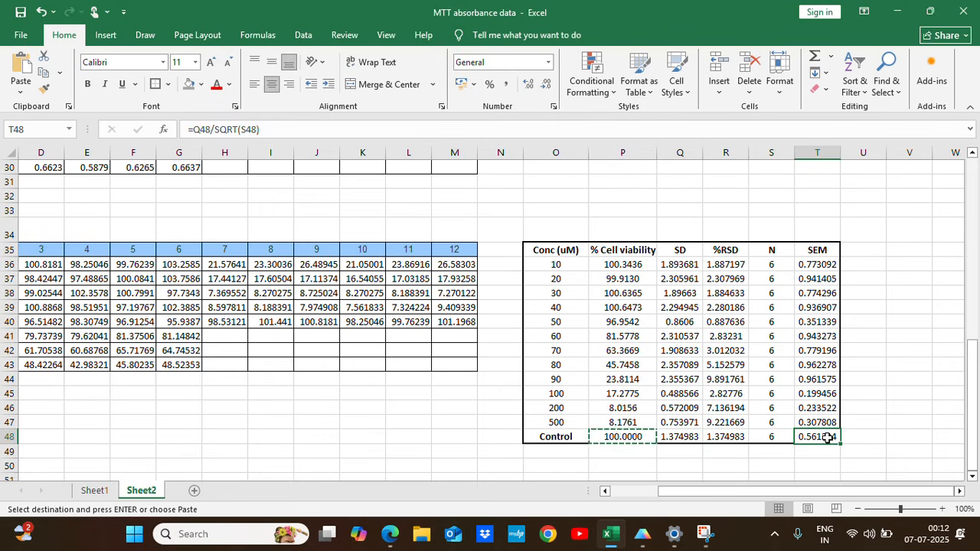
key("ctrl+c")
left_click(643, 534)
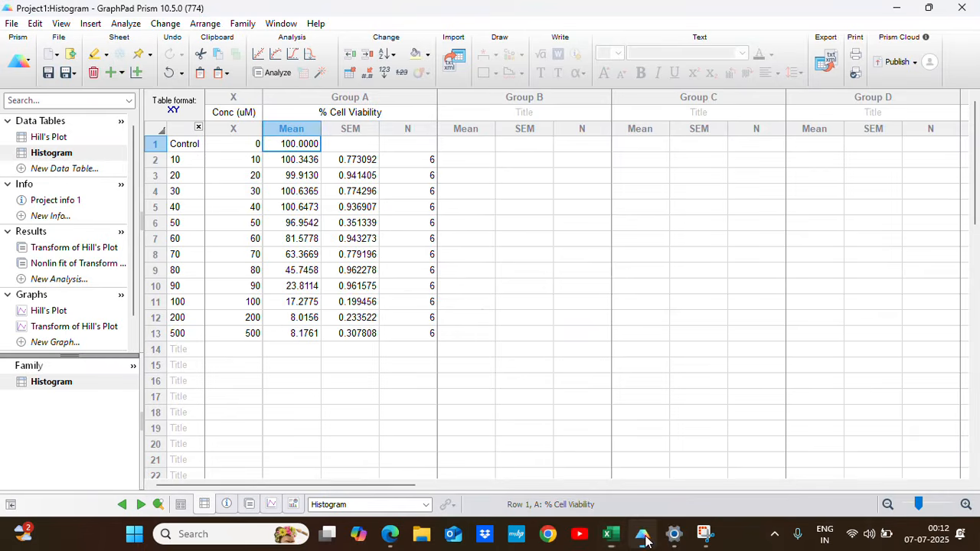
left_click(358, 145)
key("ctrl+v")
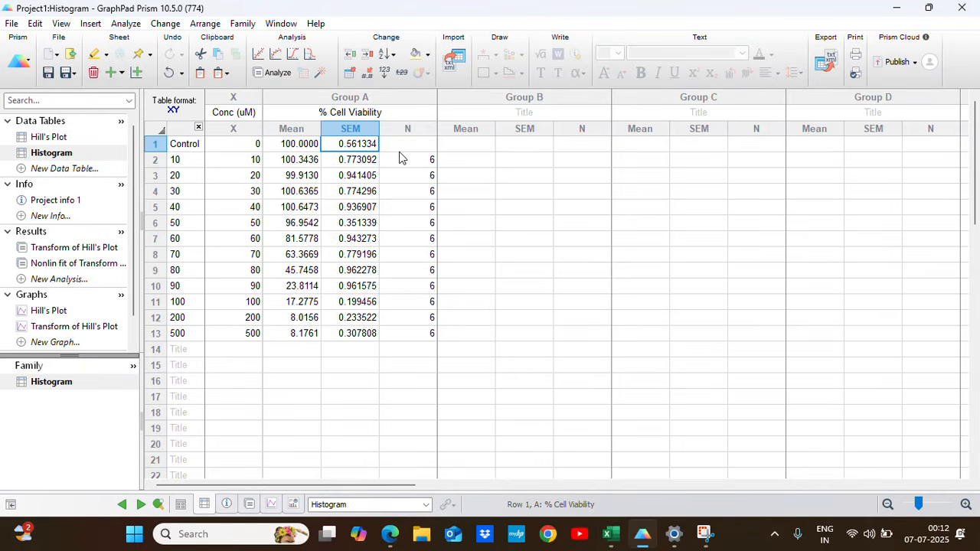
key("Tab")
type("6")
left_click(499, 238)
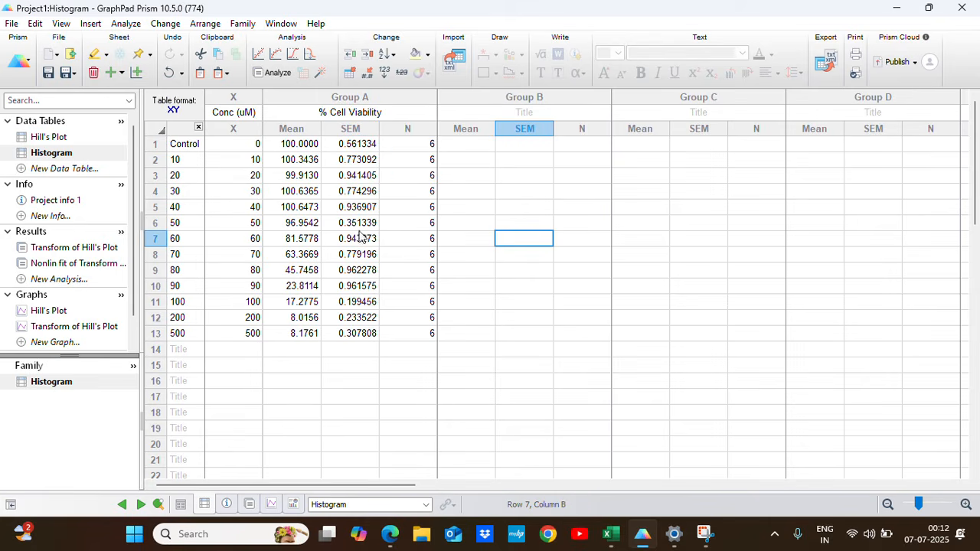
left_click(302, 395)
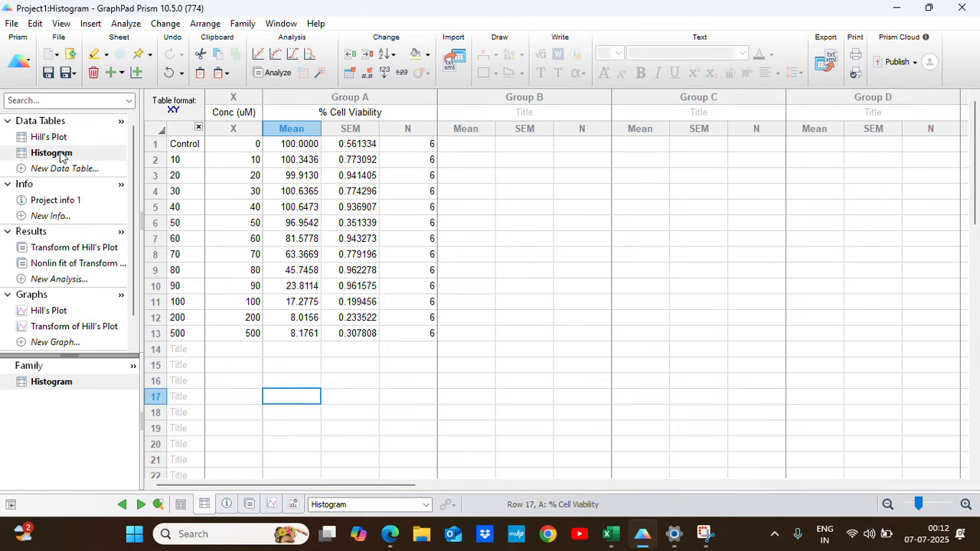
left_click(273, 74)
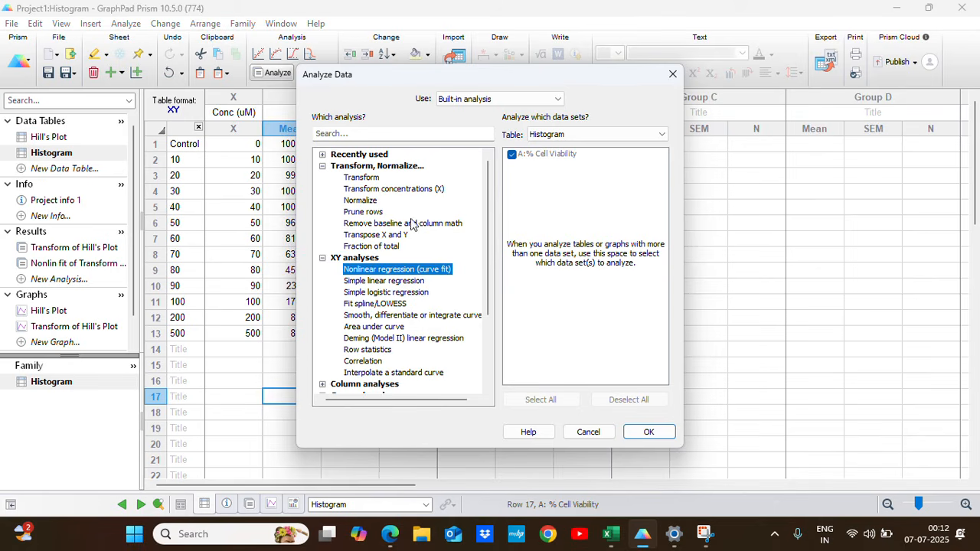
left_click_drag(396, 80, 432, 68)
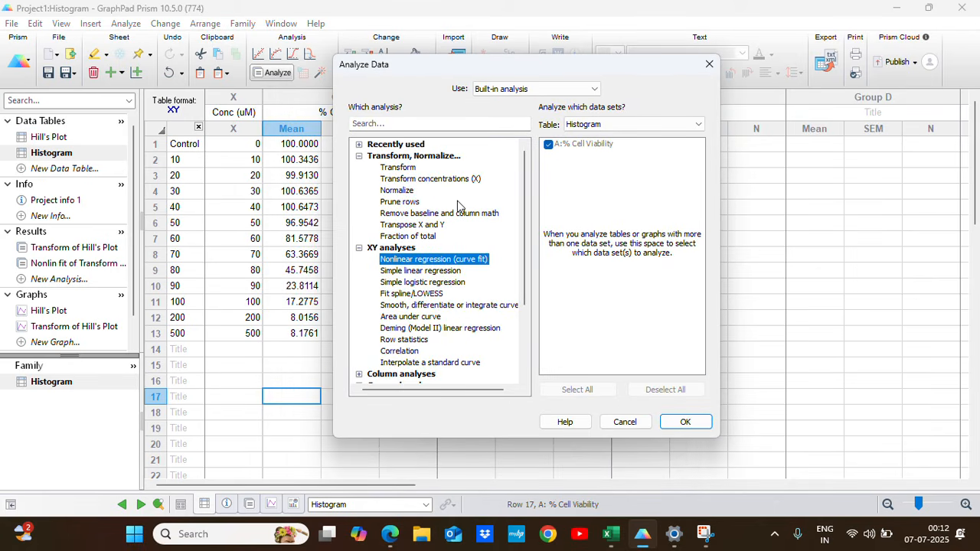
left_click(709, 64)
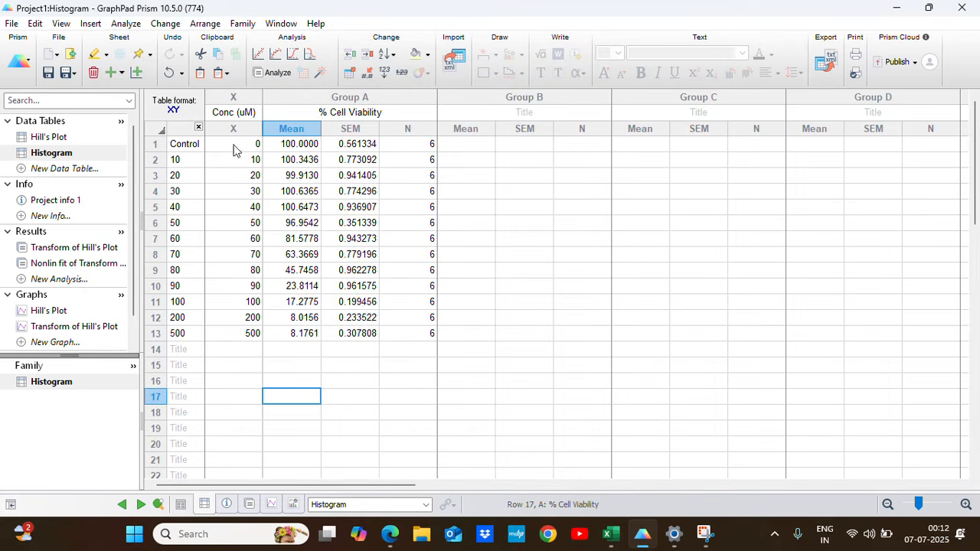
Change the Histogram data table's format from XY to Grouped, with error values entered as Mean, SEM, N.
left_click(61, 153)
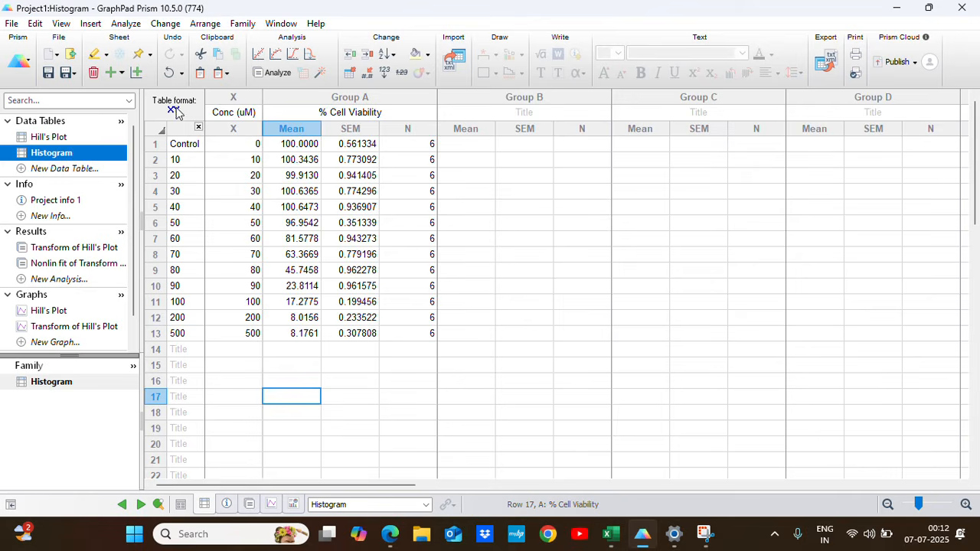
left_click(349, 75)
left_click(409, 119)
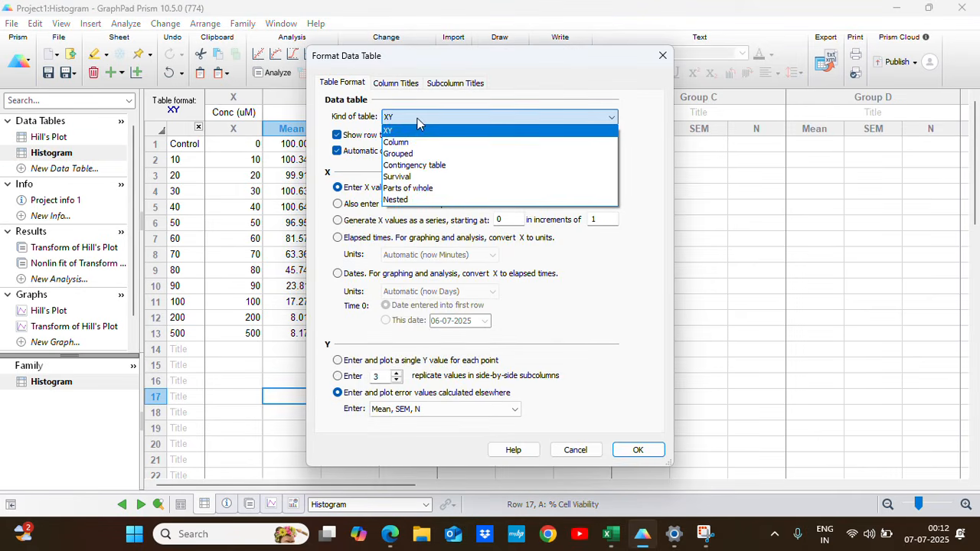
left_click(416, 157)
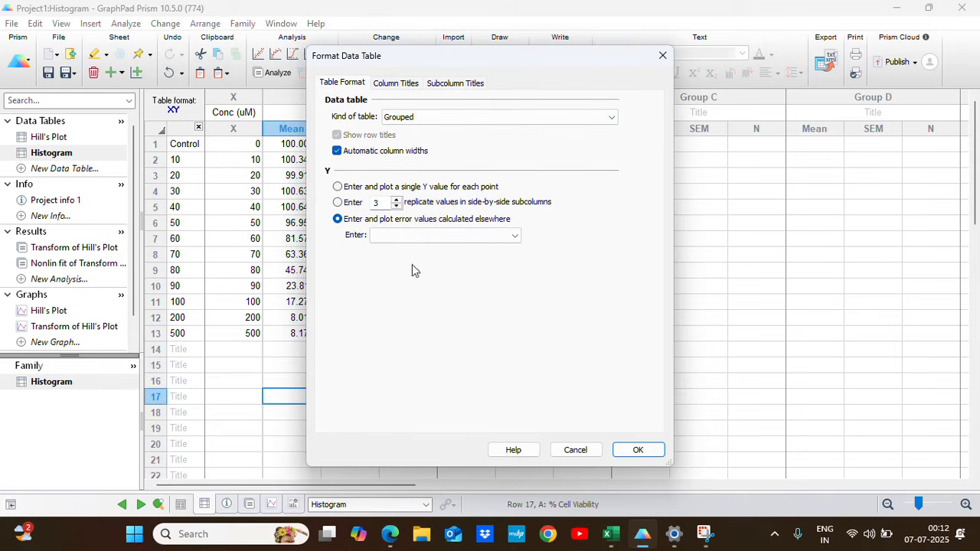
left_click(471, 243)
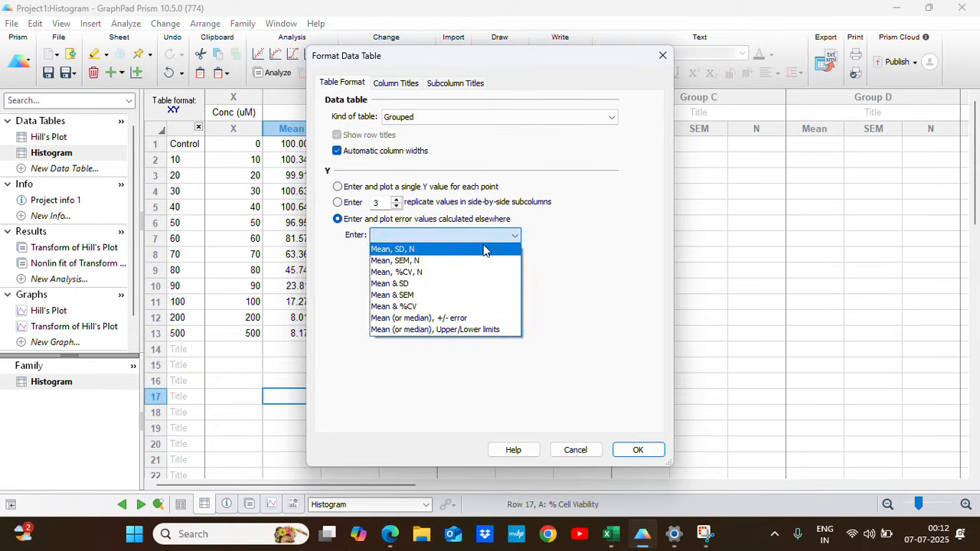
left_click(429, 260)
left_click(639, 451)
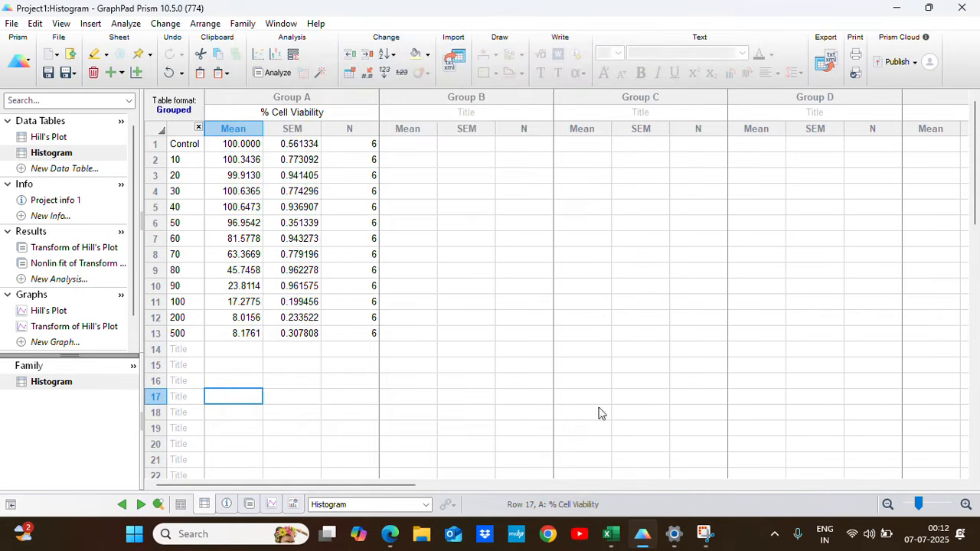
left_click(467, 225)
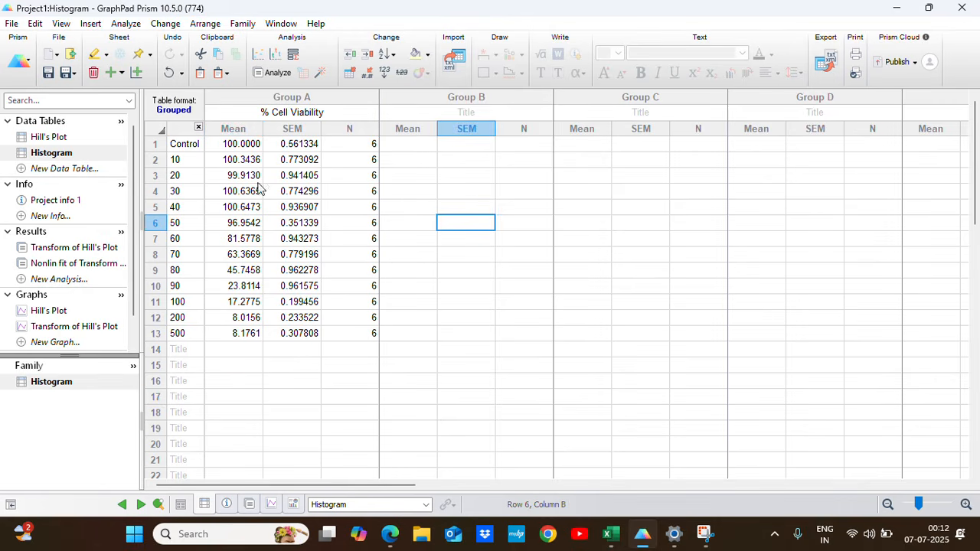
Create a new Grouped graph of the Histogram table as summary-data interleaved bars, plotting the mean with SEM.
left_click(79, 157)
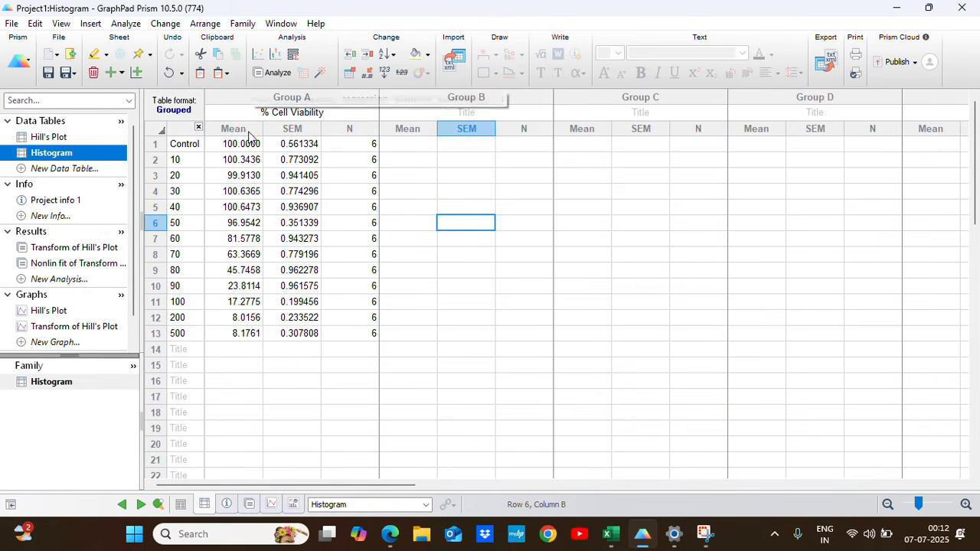
left_click(91, 23)
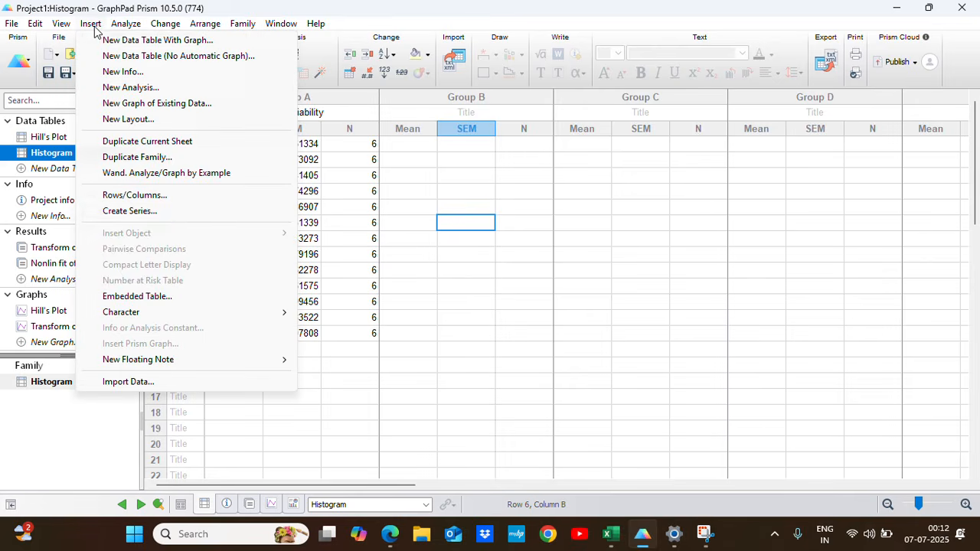
left_click(167, 107)
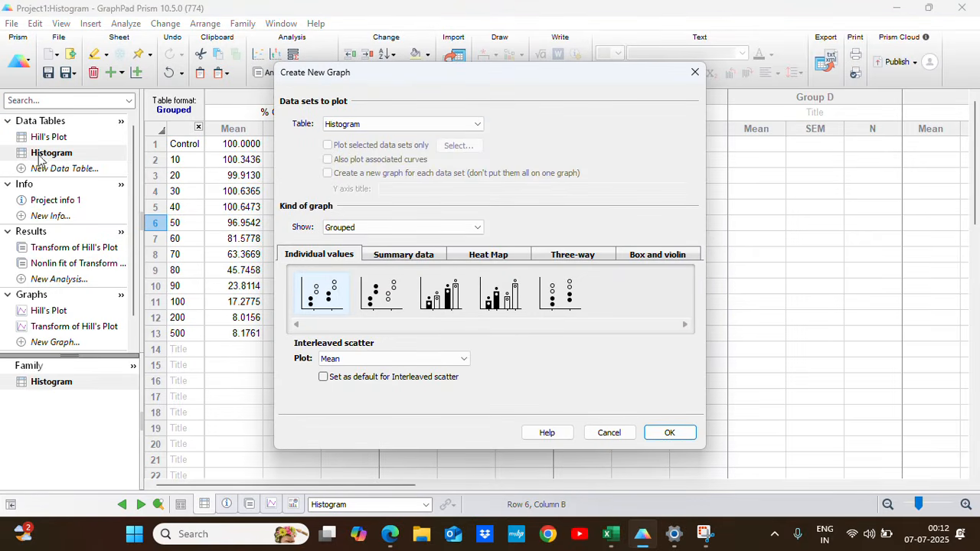
left_click(381, 236)
left_click(352, 249)
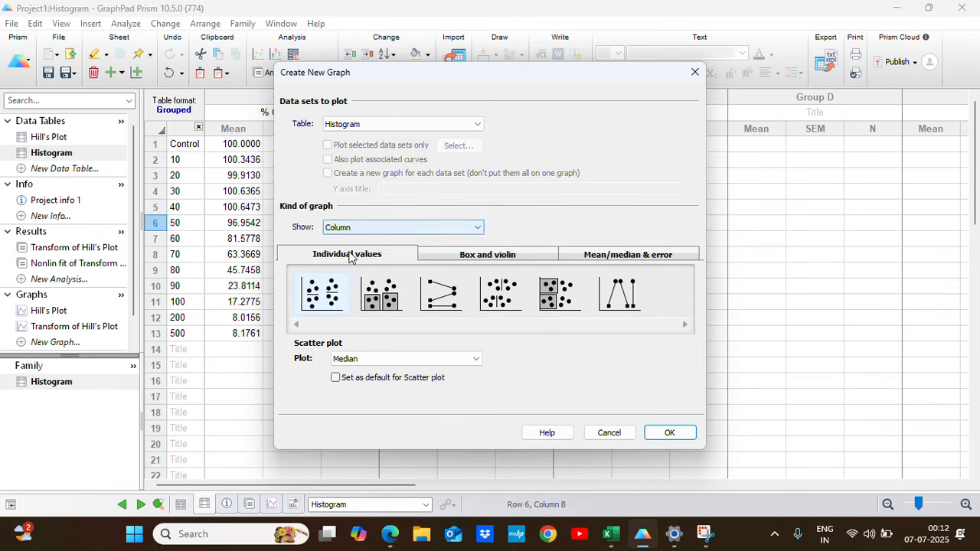
left_click(389, 229)
left_click(372, 258)
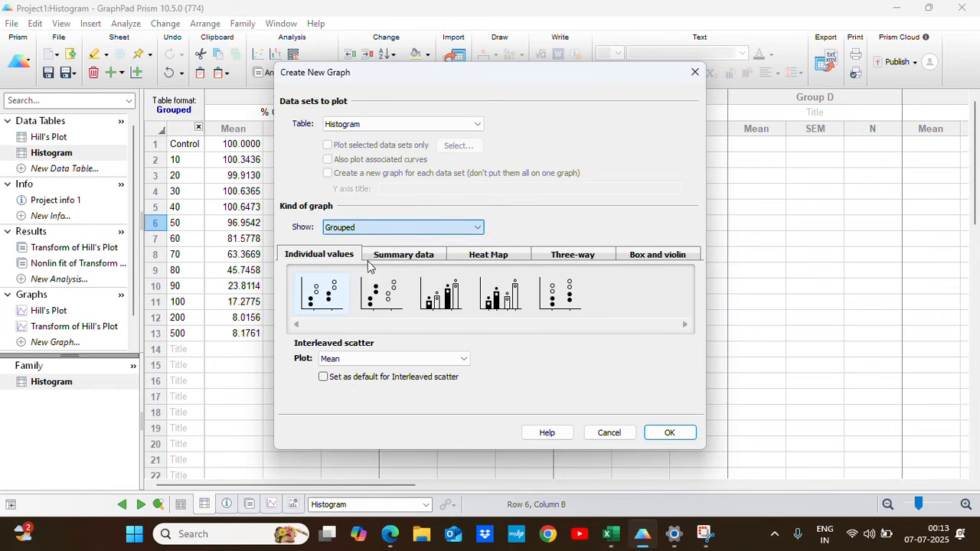
left_click(410, 257)
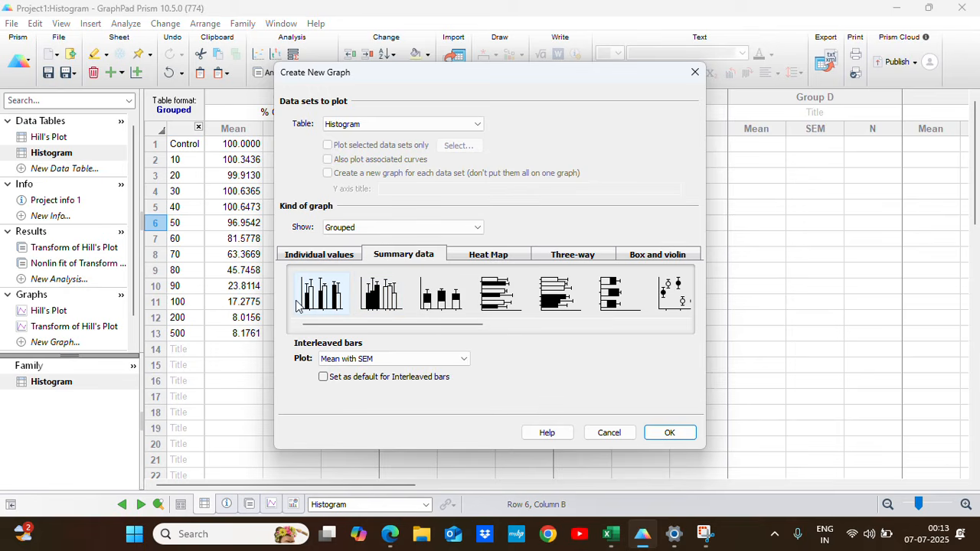
left_click(665, 431)
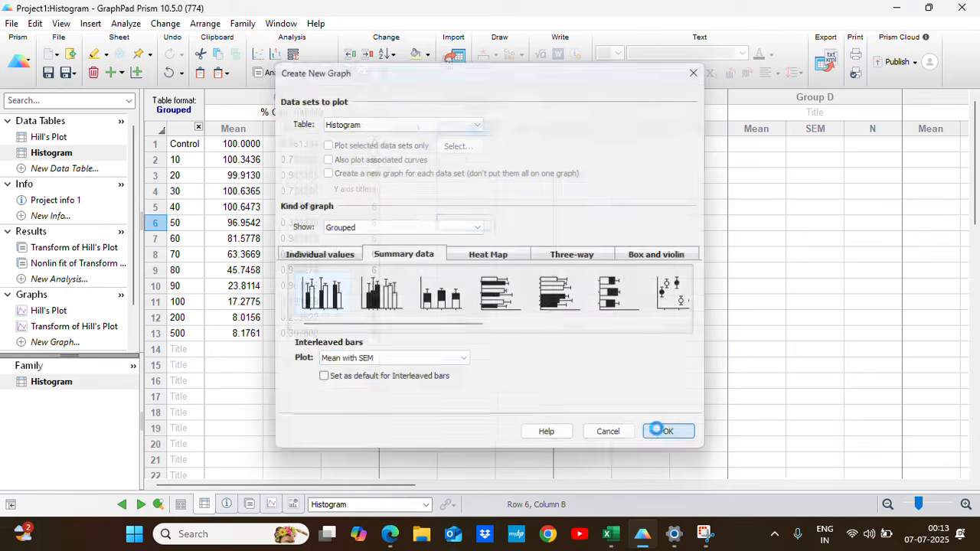
Title the Histogram graph's Y axis "% Cell viability".
left_click(58, 404)
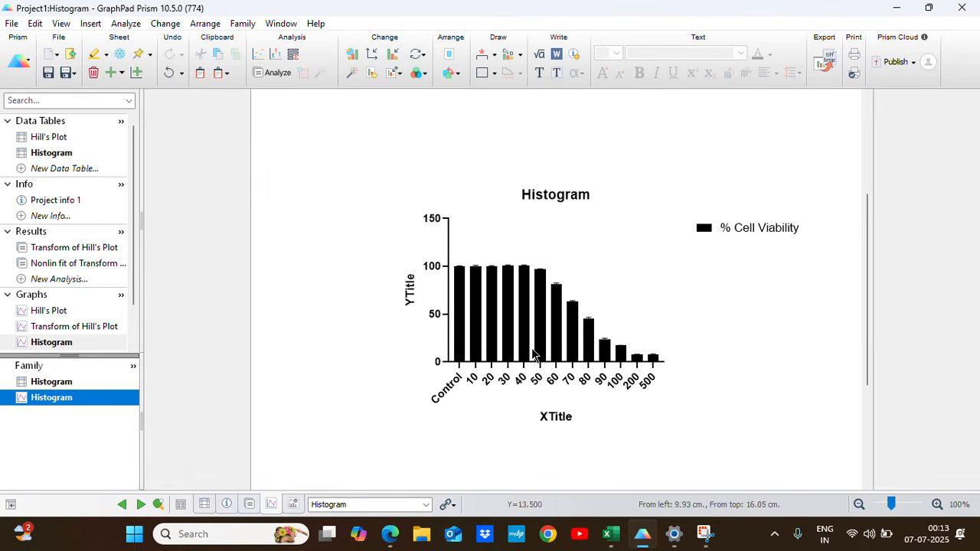
double_click(411, 287)
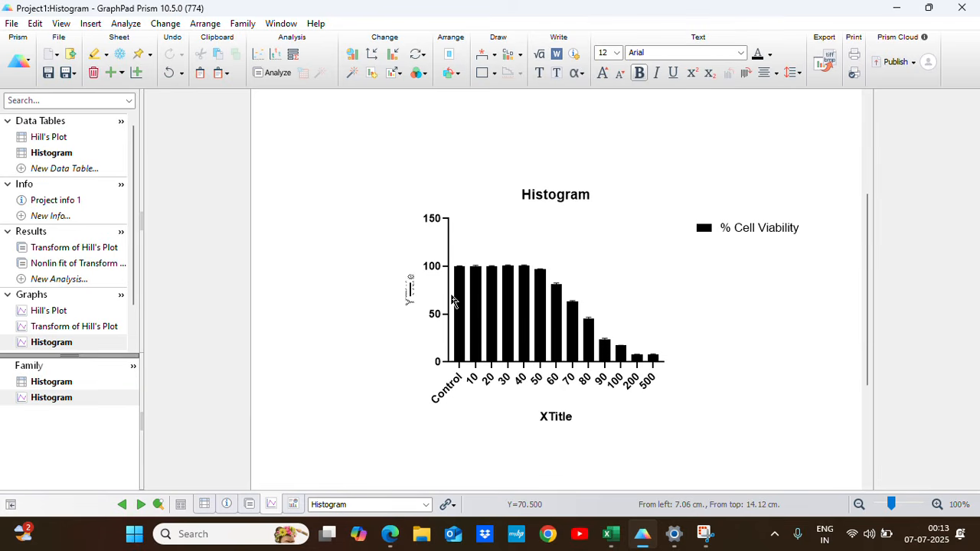
type("%")
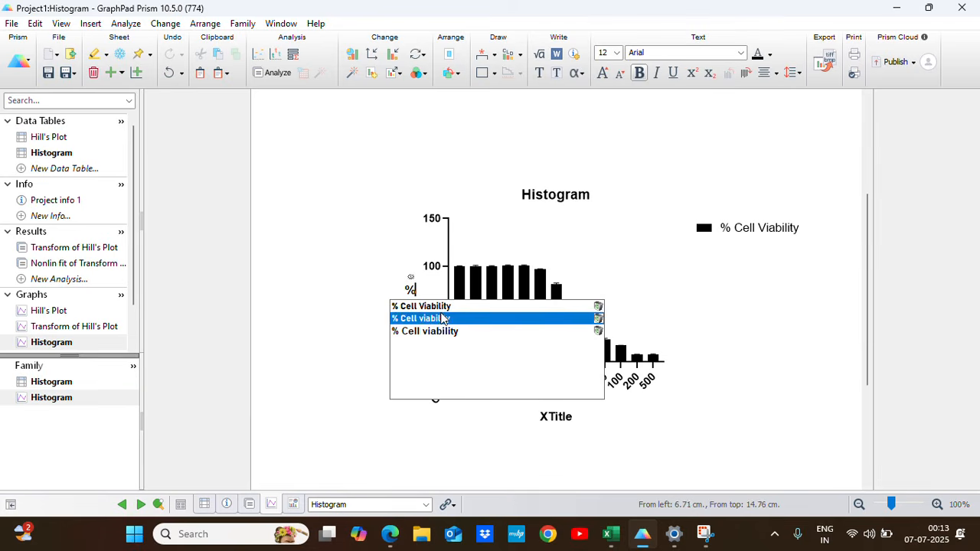
left_click(426, 331)
left_click(545, 438)
Title the Histogram graph's X axis "Conc (uM)".
left_click(559, 419)
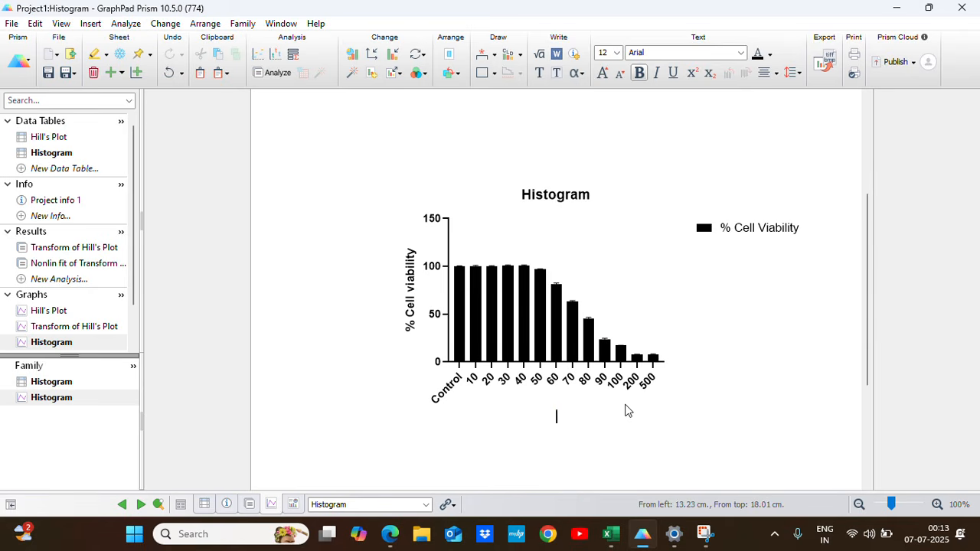
type("Conc")
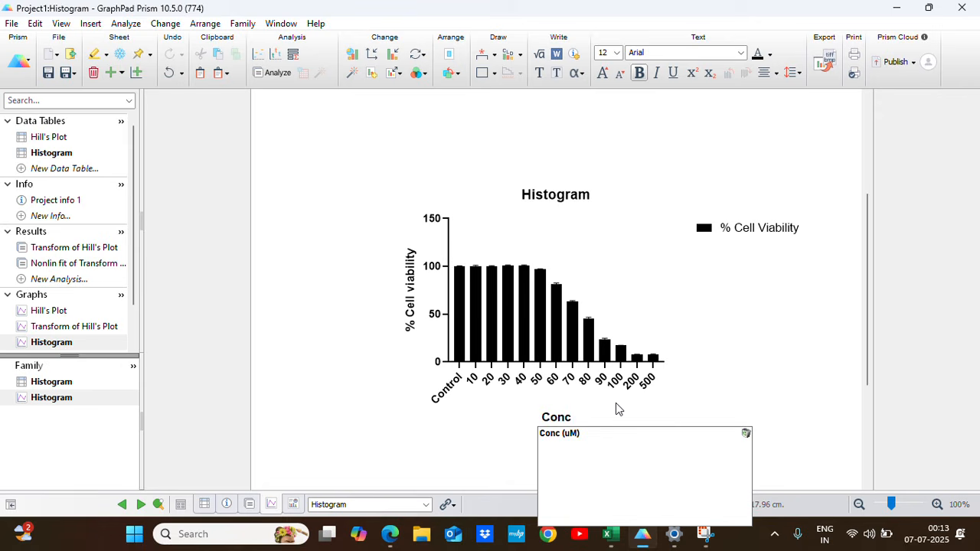
left_click(574, 434)
left_click(605, 438)
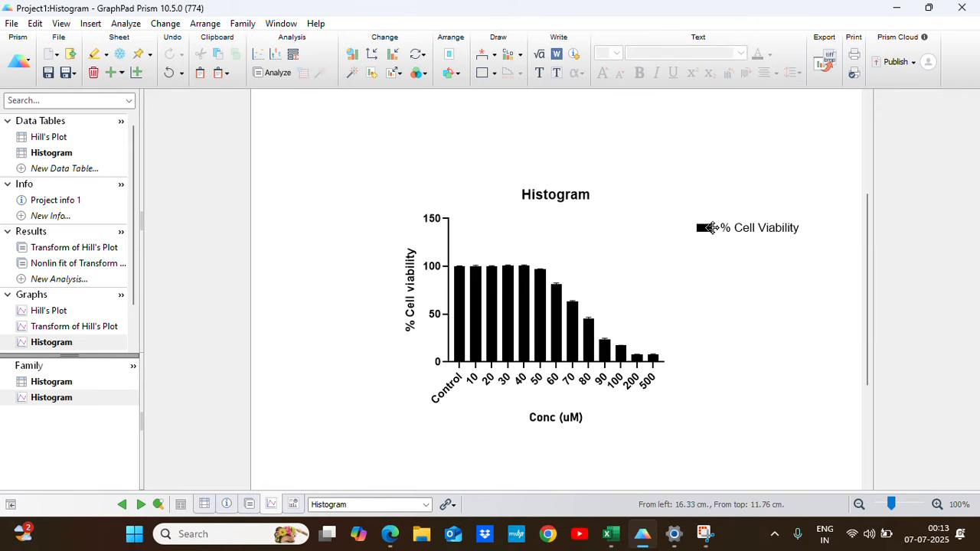
Delete the % Cell Viability legend from the Histogram graph.
left_click(712, 228)
key("Delete")
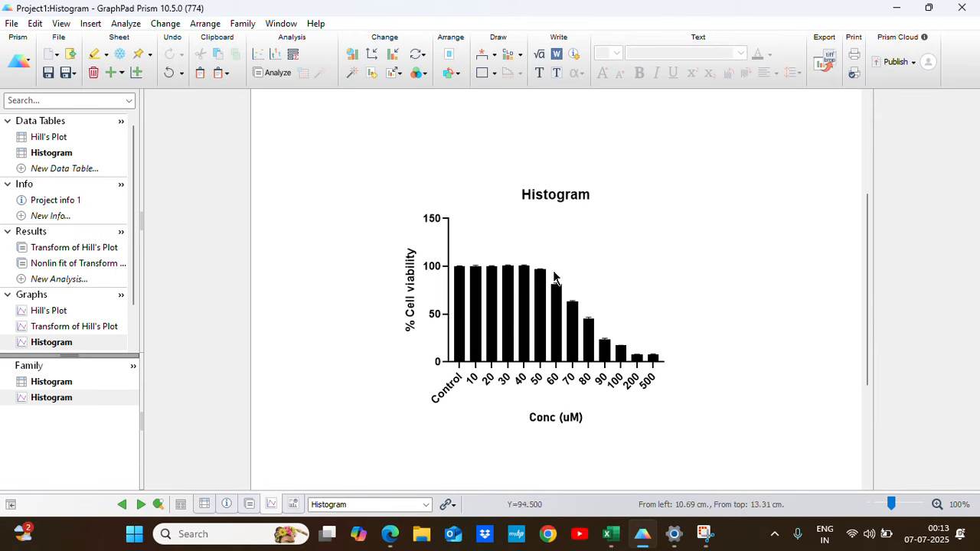
double_click(567, 194)
left_click(692, 274)
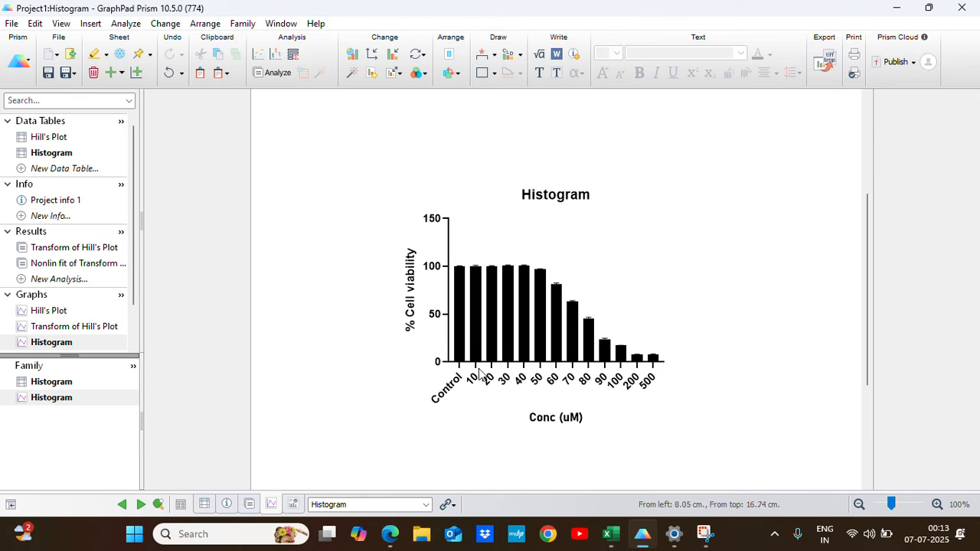
Set the font of the X axis numbering and labeling to Bahnschrift, Light style, size 12.
double_click(450, 362)
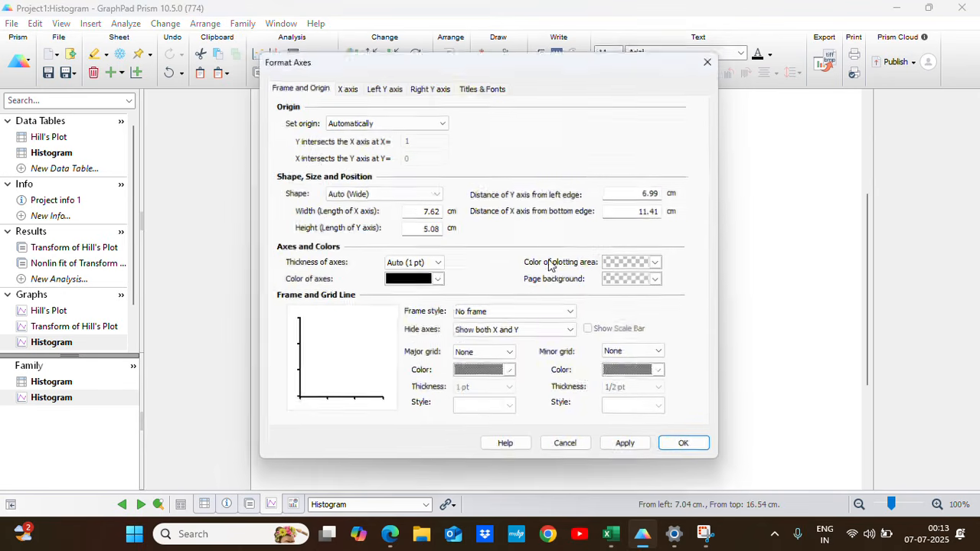
left_click(483, 86)
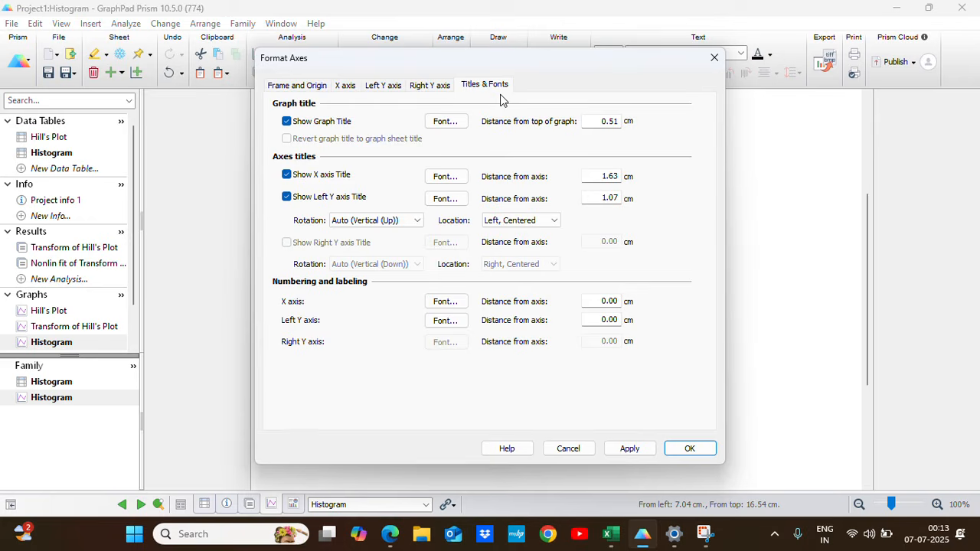
left_click(448, 301)
left_click(320, 226)
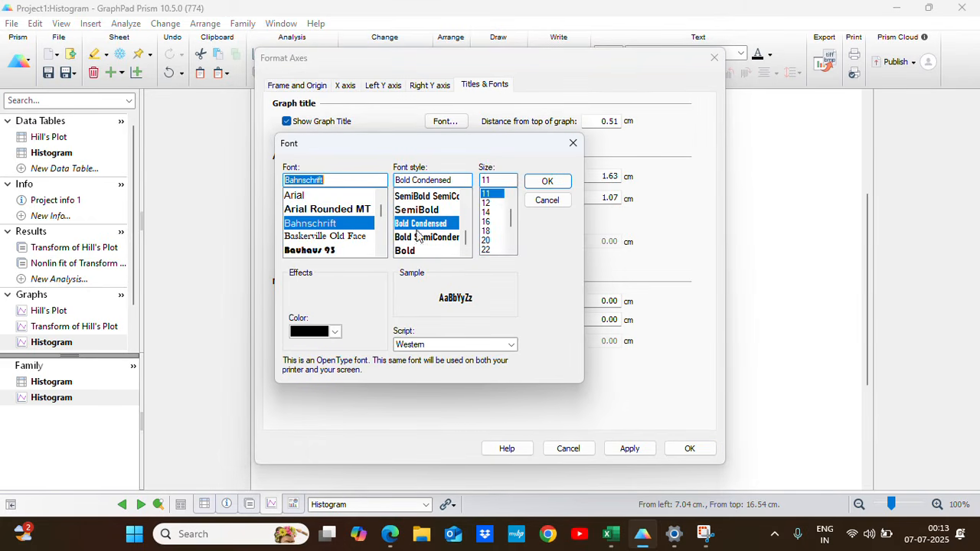
left_click_drag(465, 238, 468, 197)
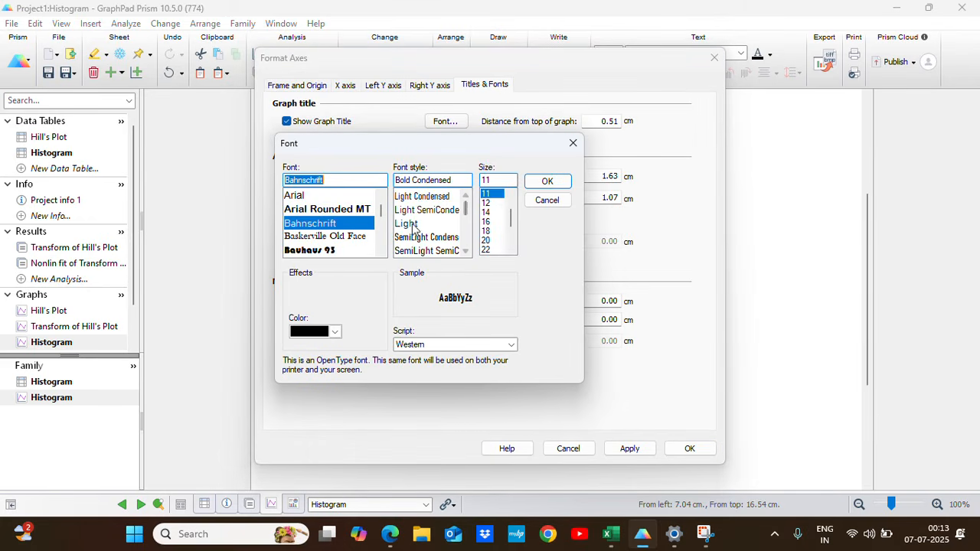
left_click(409, 223)
left_click(487, 212)
left_click(548, 181)
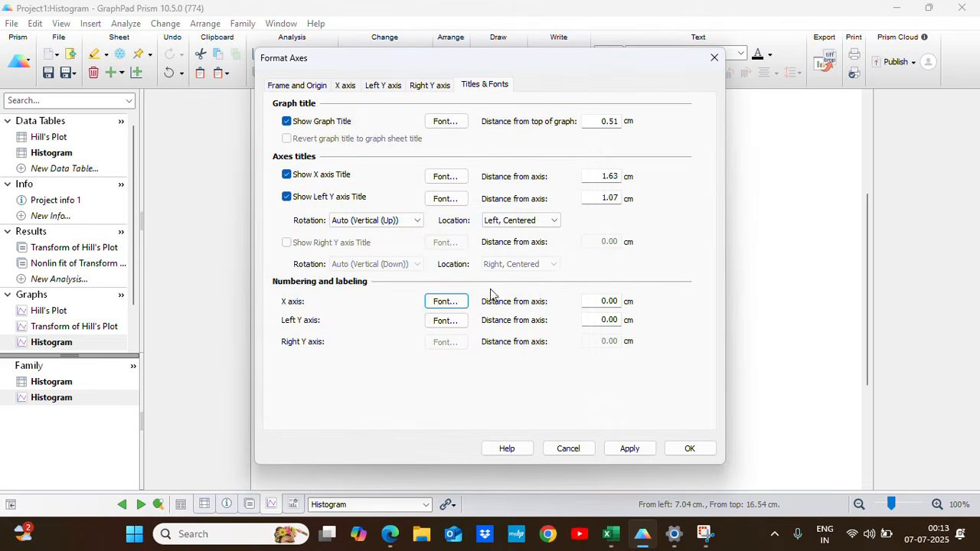
Set the left Y axis numbering font to Bahnschrift, Light style, size 12, and apply the axis formatting.
left_click(445, 320)
left_click(310, 223)
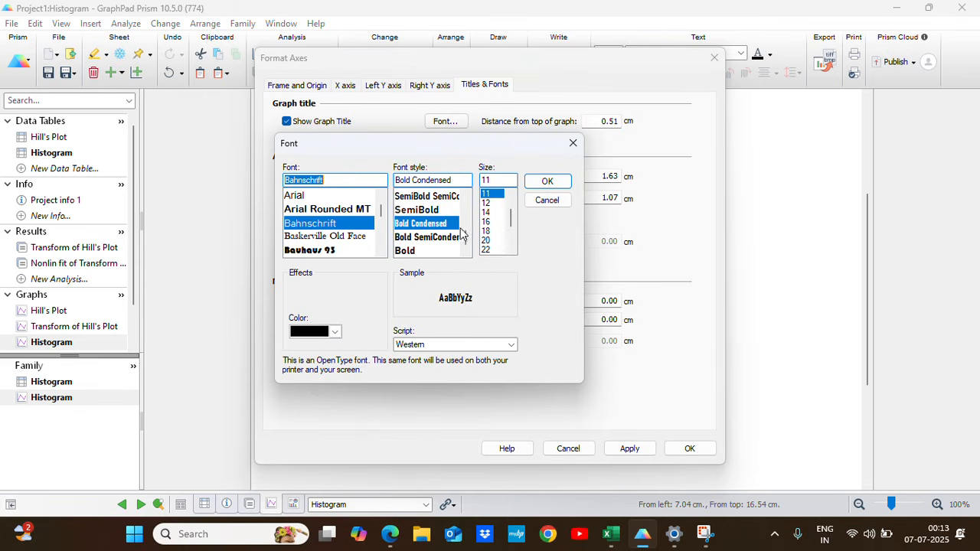
left_click_drag(467, 242, 467, 197)
left_click(402, 224)
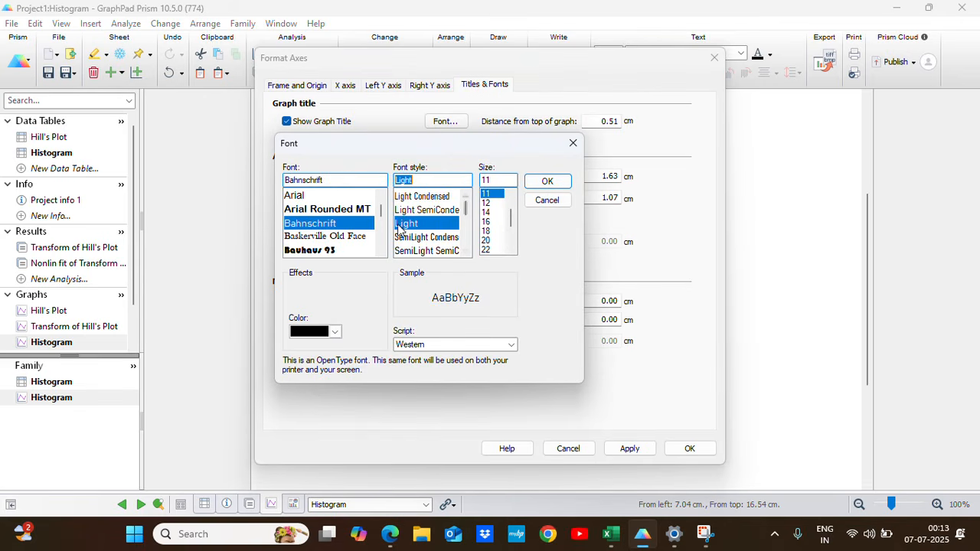
left_click(487, 205)
left_click(547, 183)
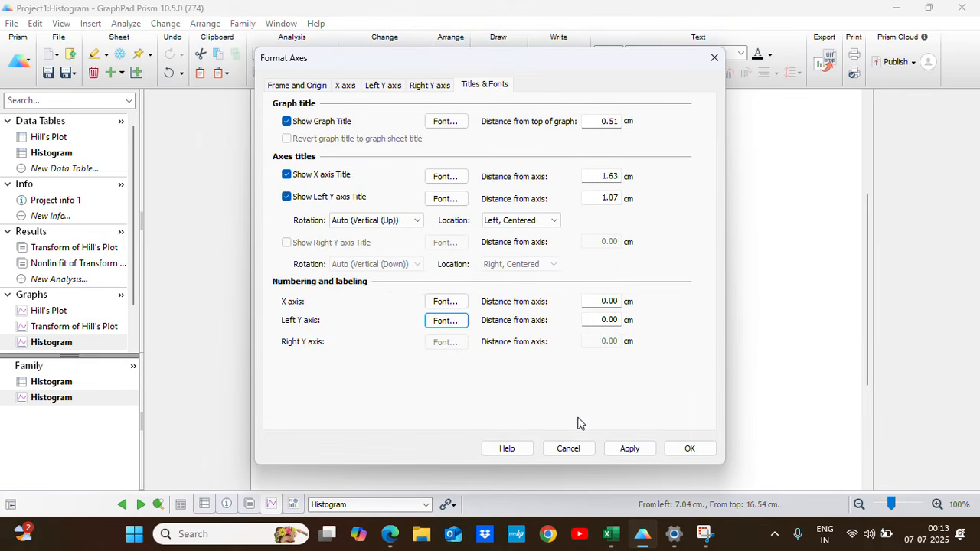
left_click(627, 451)
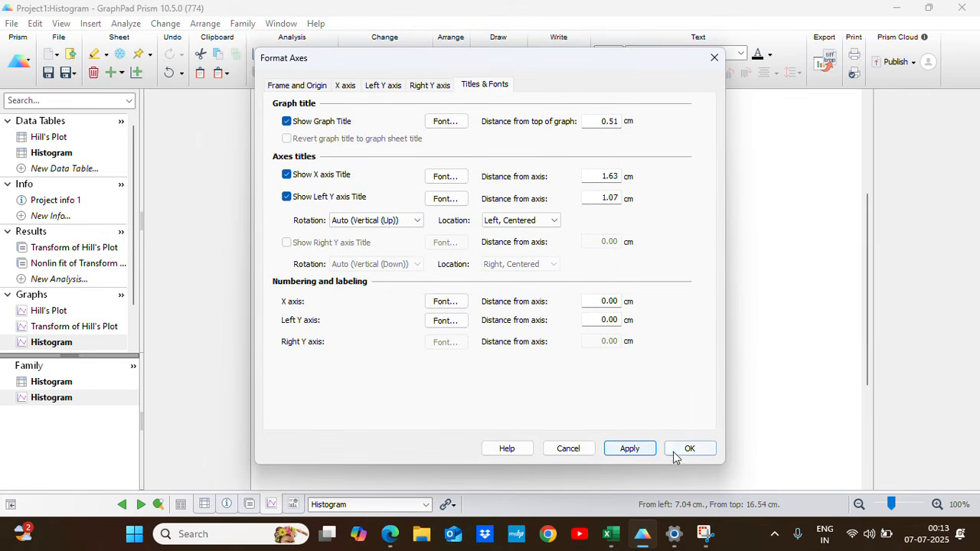
left_click(687, 449)
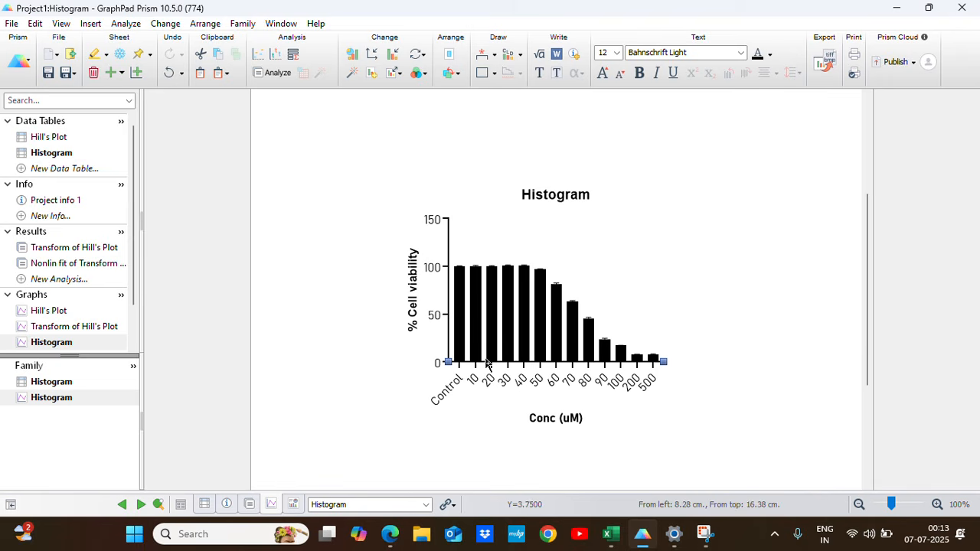
Reduce the thickness of the Histogram graph's axes to a thinner line.
double_click(449, 343)
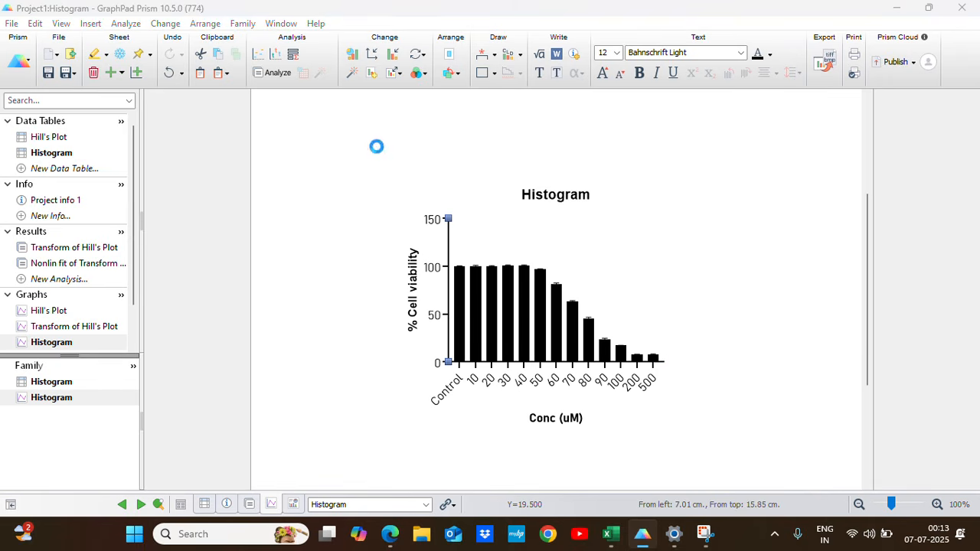
left_click(299, 88)
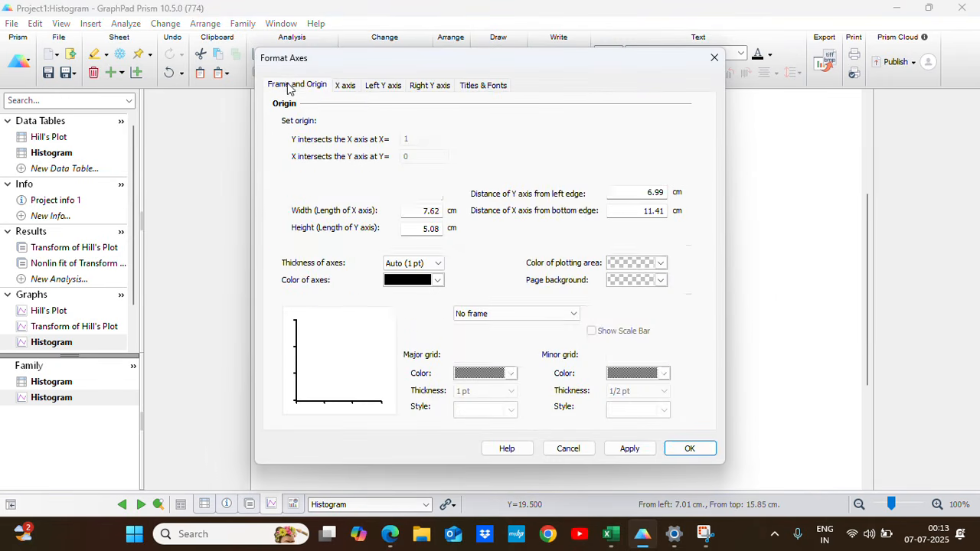
left_click(438, 264)
left_click(405, 294)
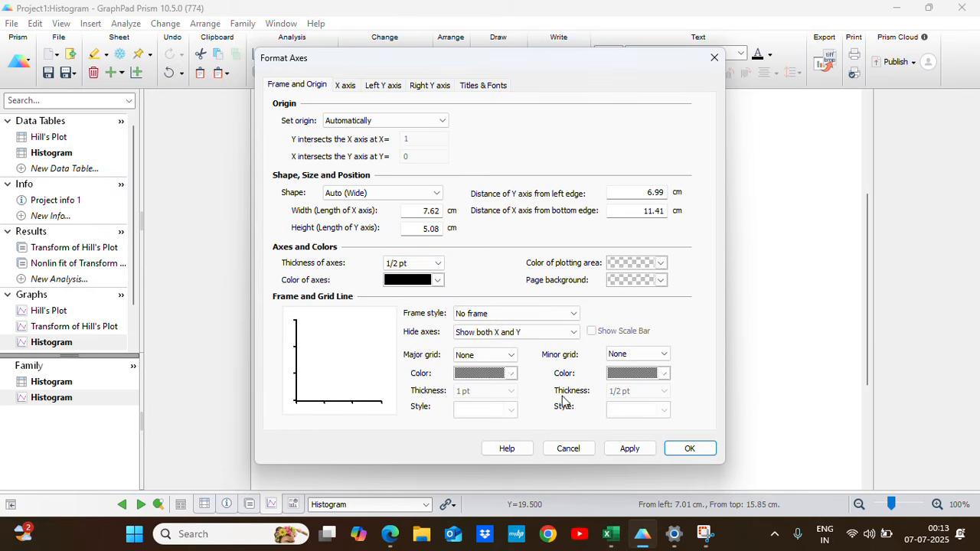
left_click(628, 448)
left_click(692, 448)
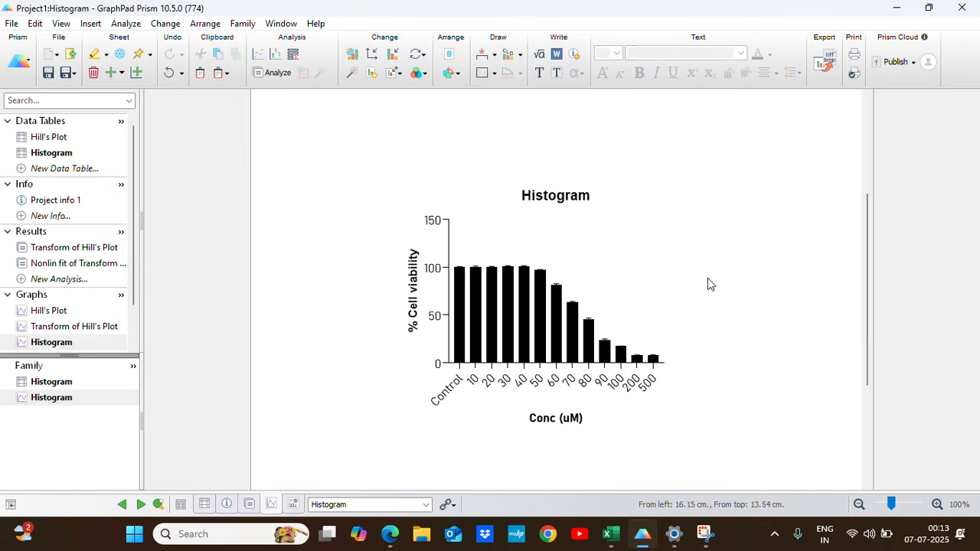
Change the bar fill of the Histogram % Cell Viability data set to purple.
right_click(495, 306)
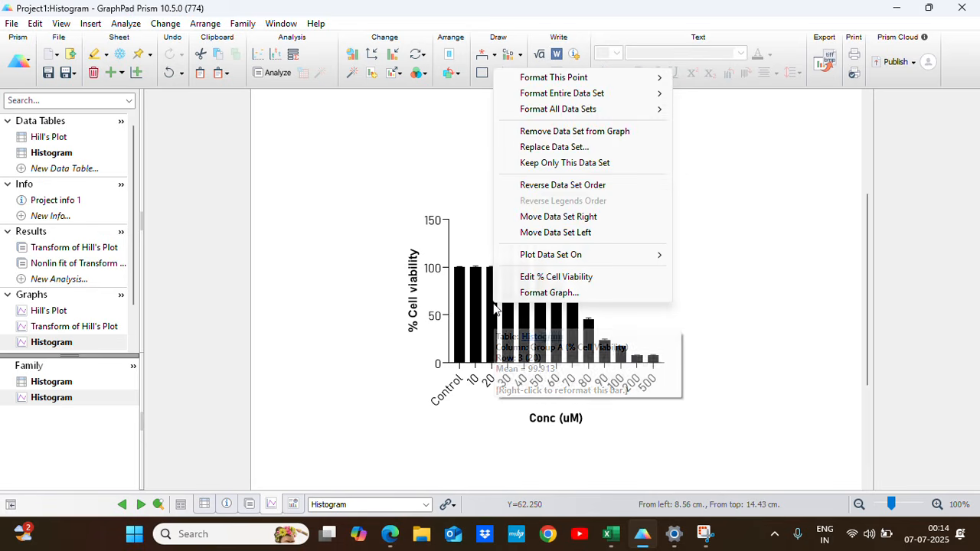
left_click(717, 311)
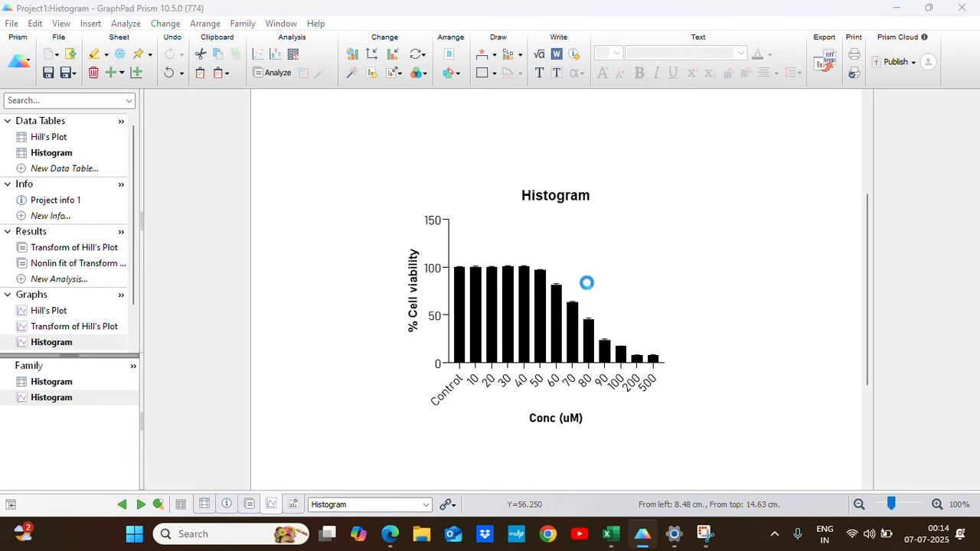
left_click(558, 98)
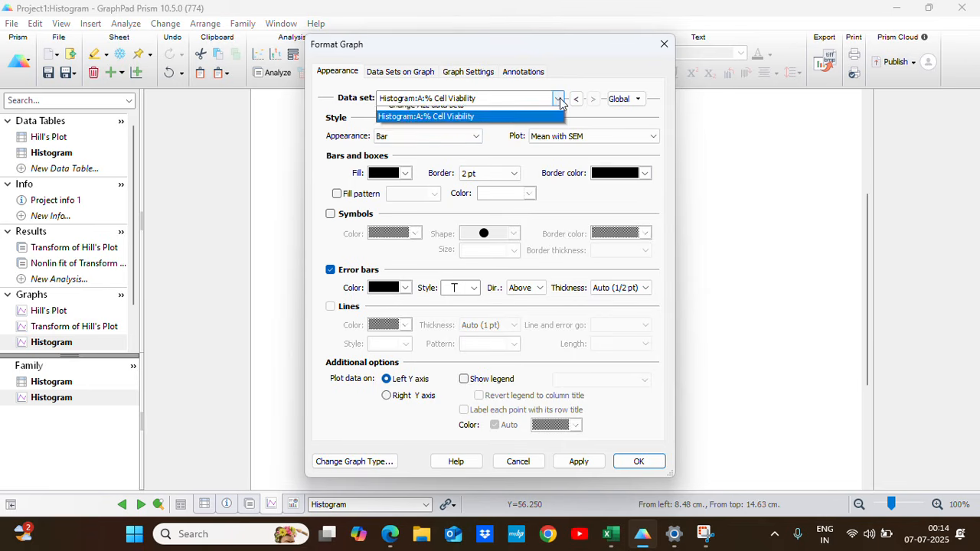
left_click(426, 127)
left_click(406, 174)
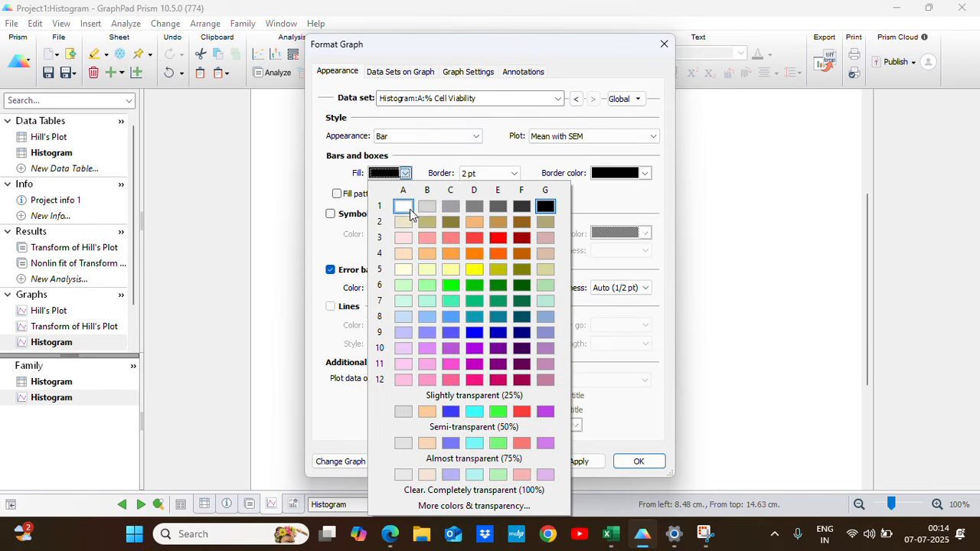
left_click(501, 346)
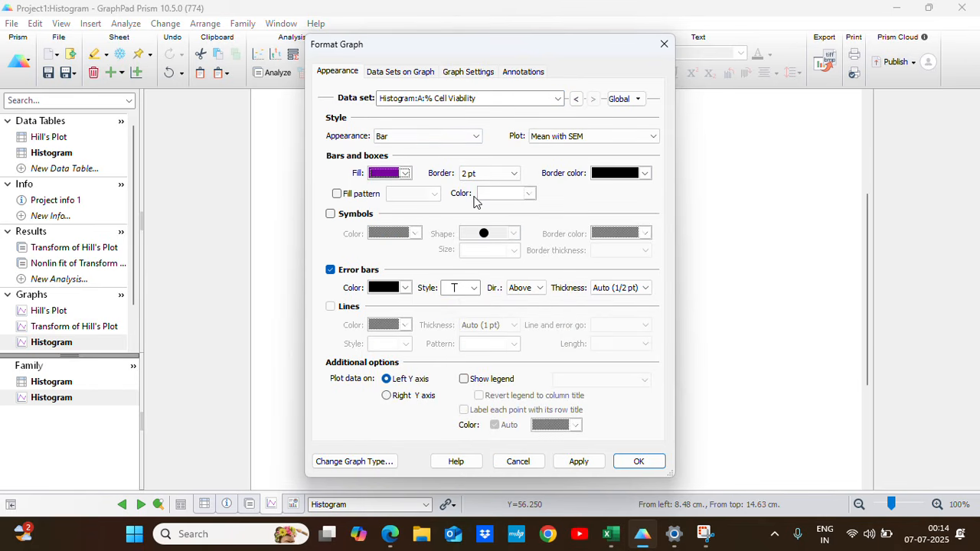
Give the bars a dark purple border 1/4 pt thick and apply the graph formatting.
left_click(647, 173)
left_click(741, 351)
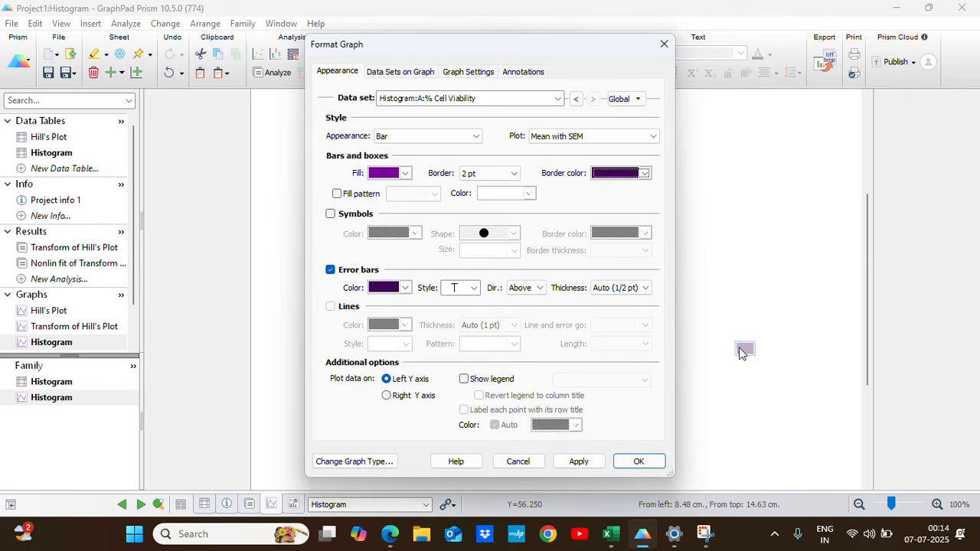
left_click(509, 174)
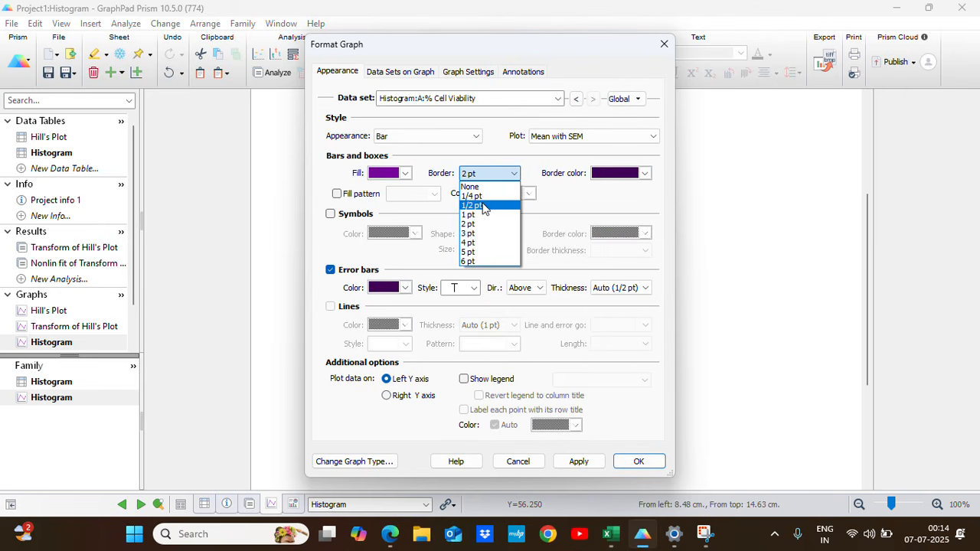
left_click(471, 196)
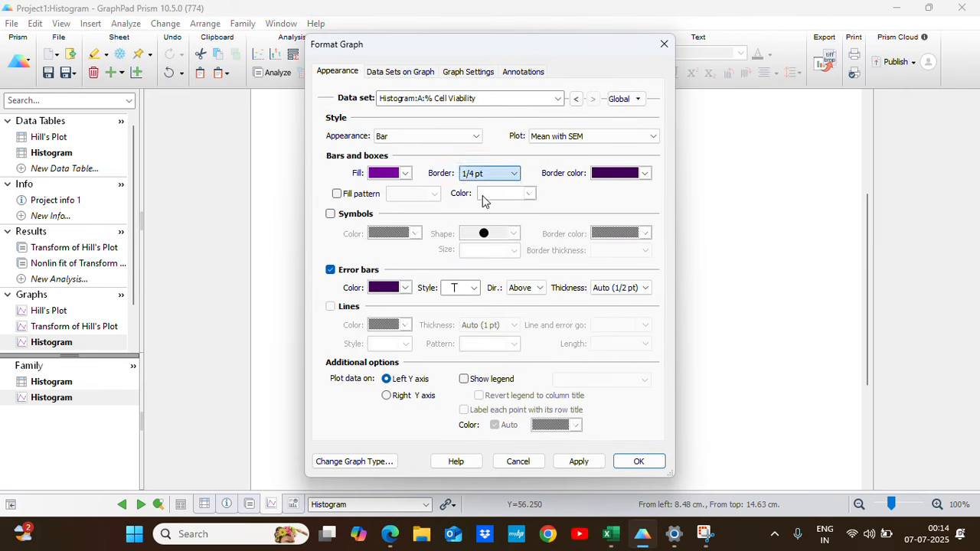
left_click(578, 461)
left_click(637, 462)
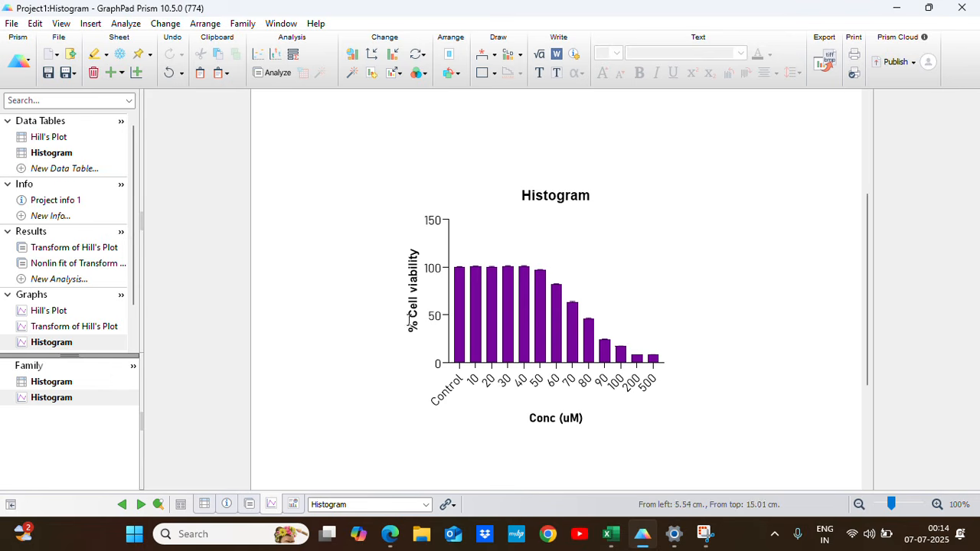
Create a new portrait layout with an array of graphs 2 across by 1 down, using placeholders only.
scroll(56, 258, "down", 1)
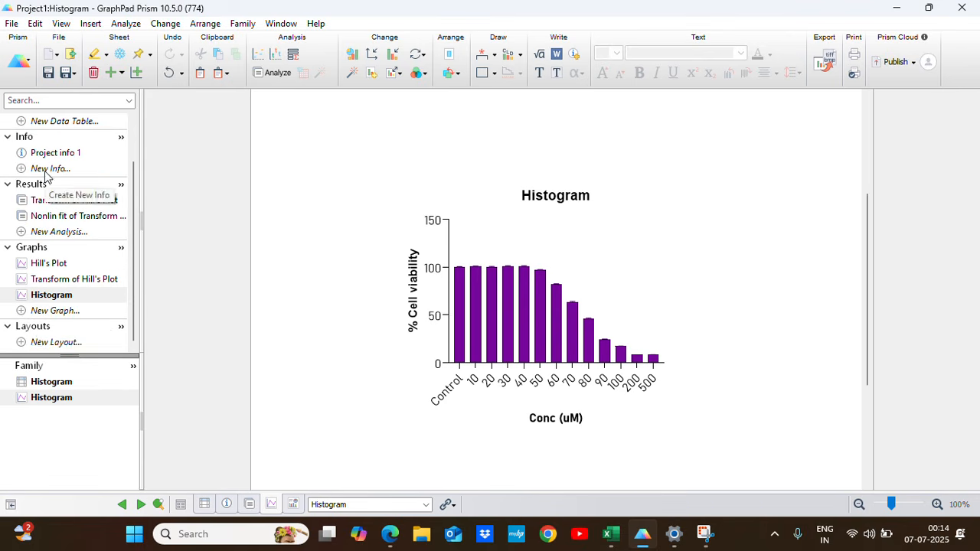
left_click(37, 344)
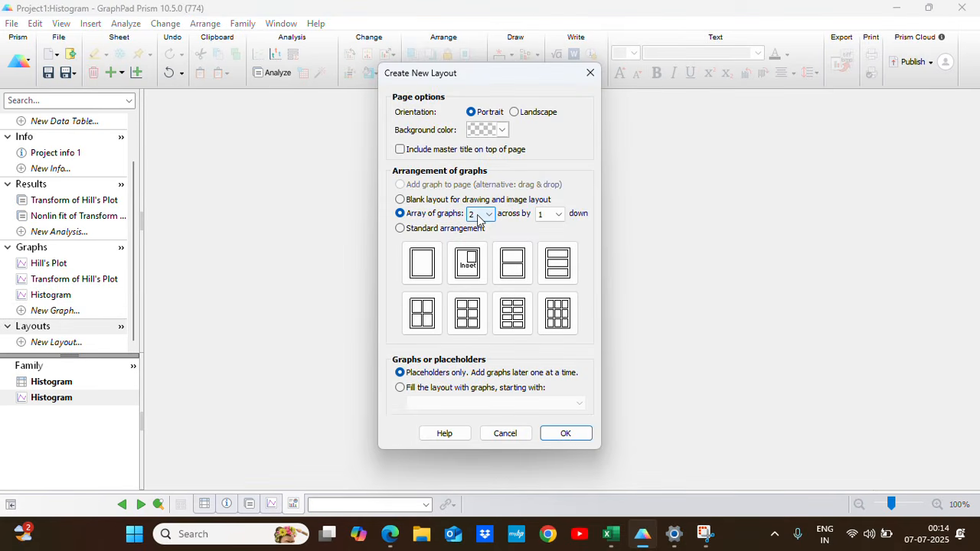
left_click(478, 216)
left_click(478, 218)
left_click(566, 433)
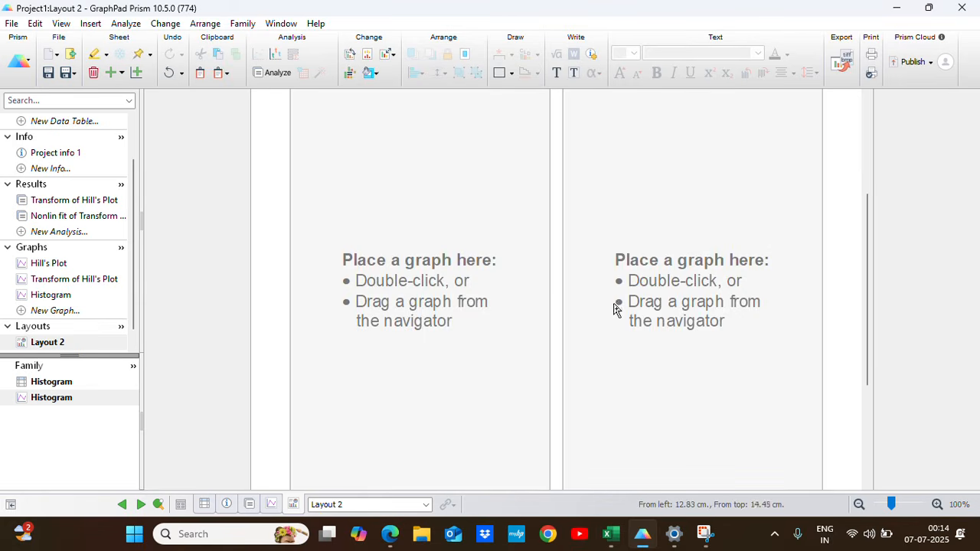
scroll(602, 313, "up", 1)
scroll(601, 314, "down", 5)
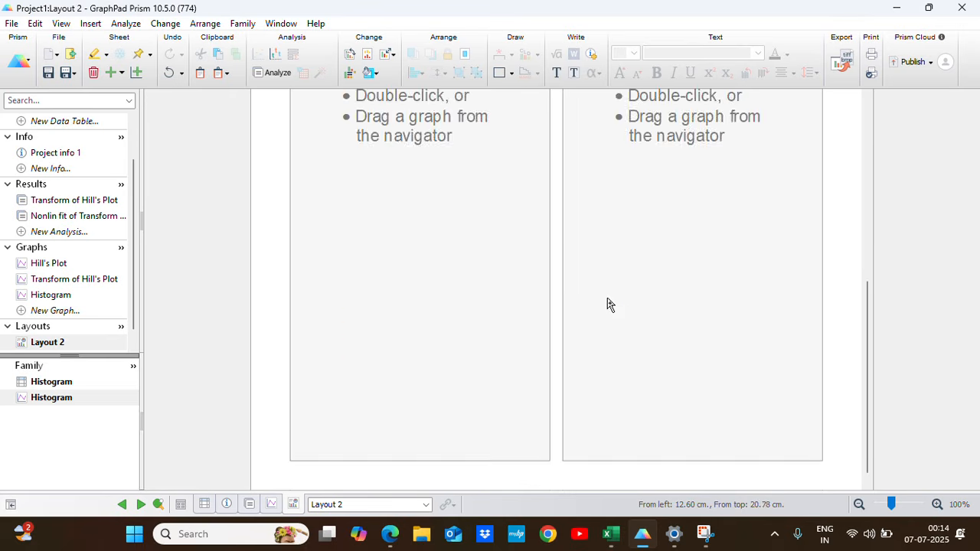
scroll(608, 304, "up", 3)
scroll(608, 304, "down", 2)
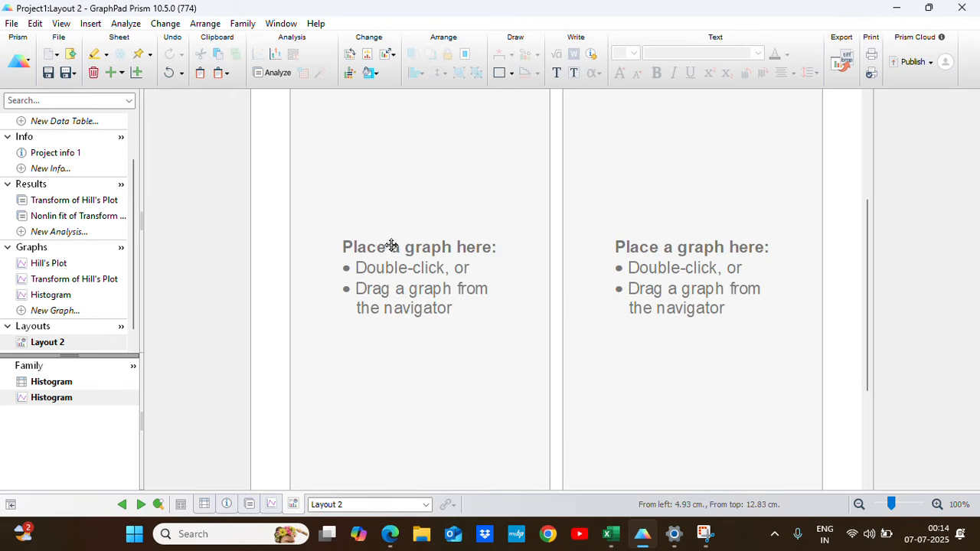
Place the Transform of Hill's Plot graph in the layout's first placeholder with a live link.
left_click(391, 245)
double_click(413, 255)
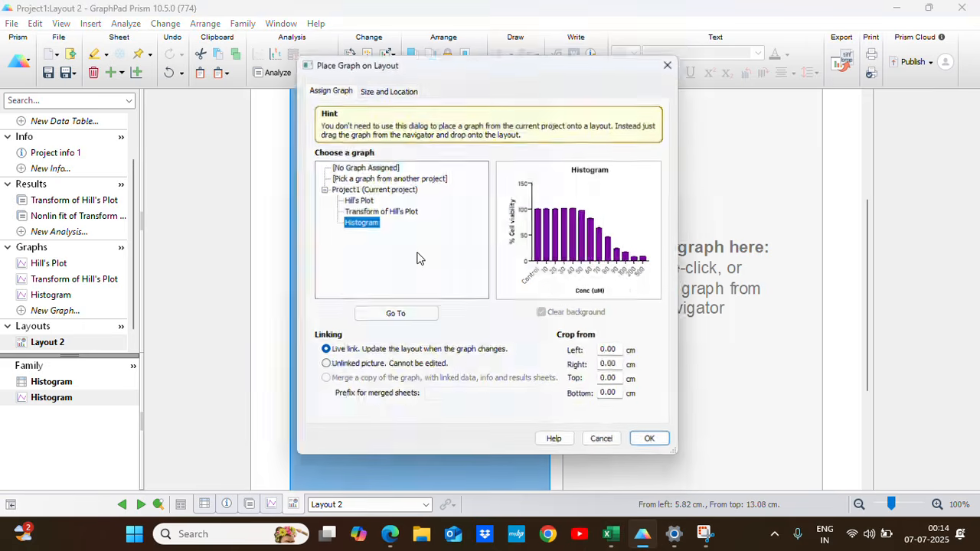
left_click(383, 212)
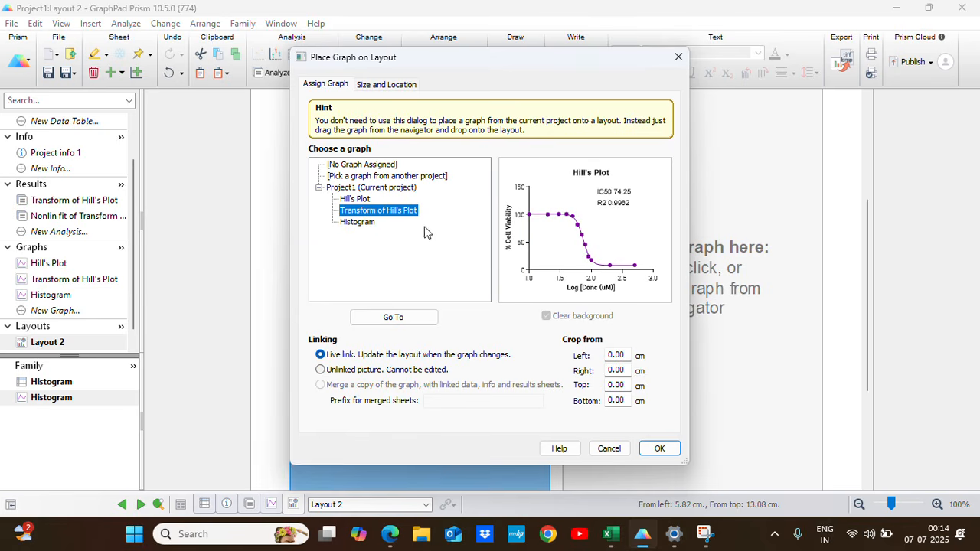
left_click(661, 449)
Place the Histogram graph in the layout's second placeholder with a live link.
scroll(579, 379, "up", 3)
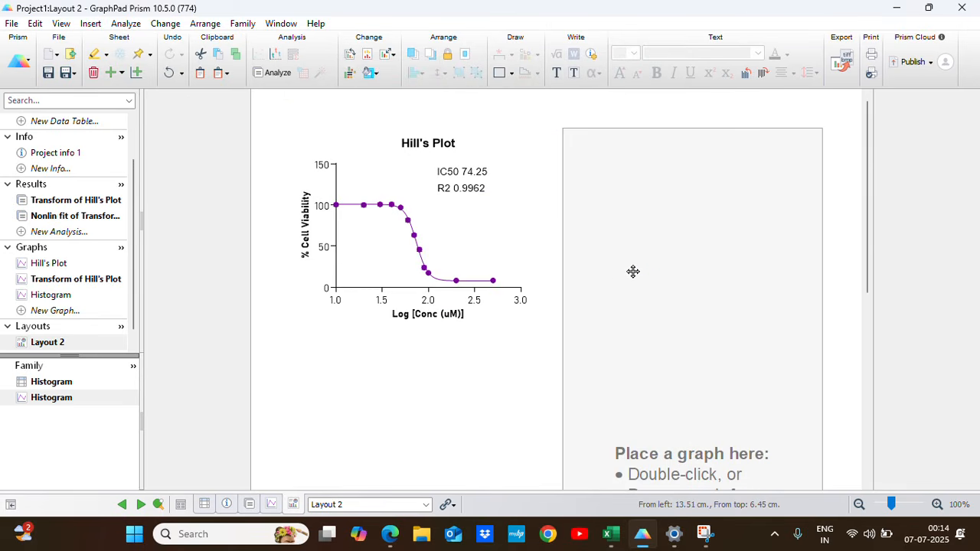
double_click(633, 271)
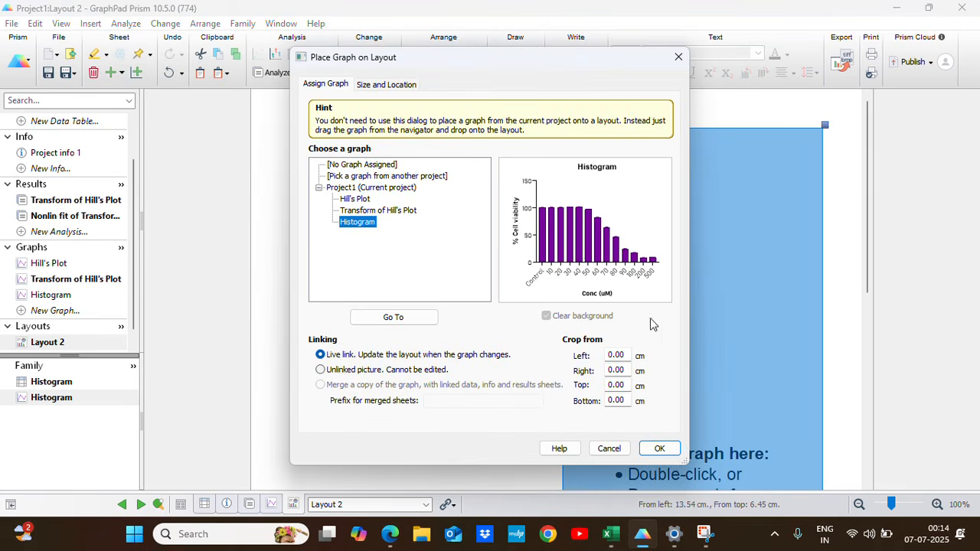
left_click(663, 452)
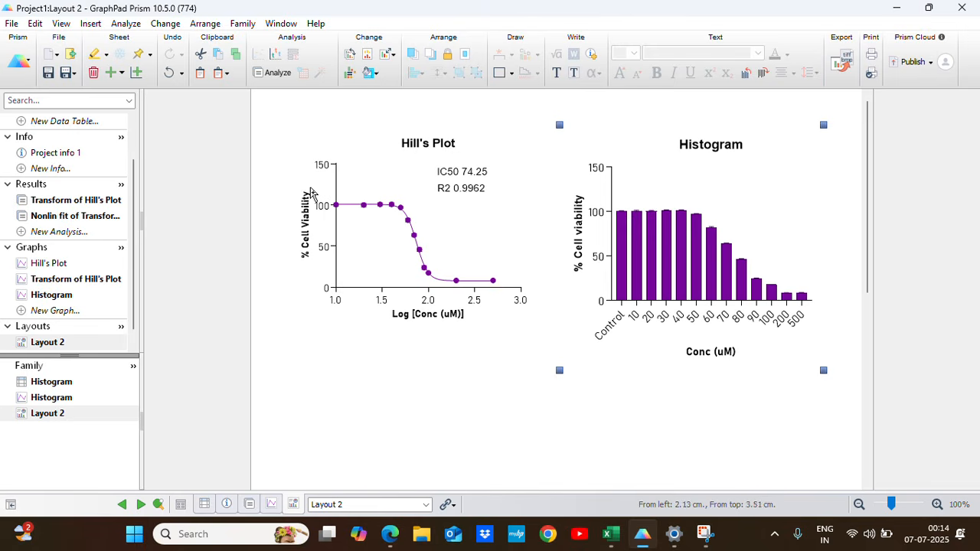
left_click(434, 453)
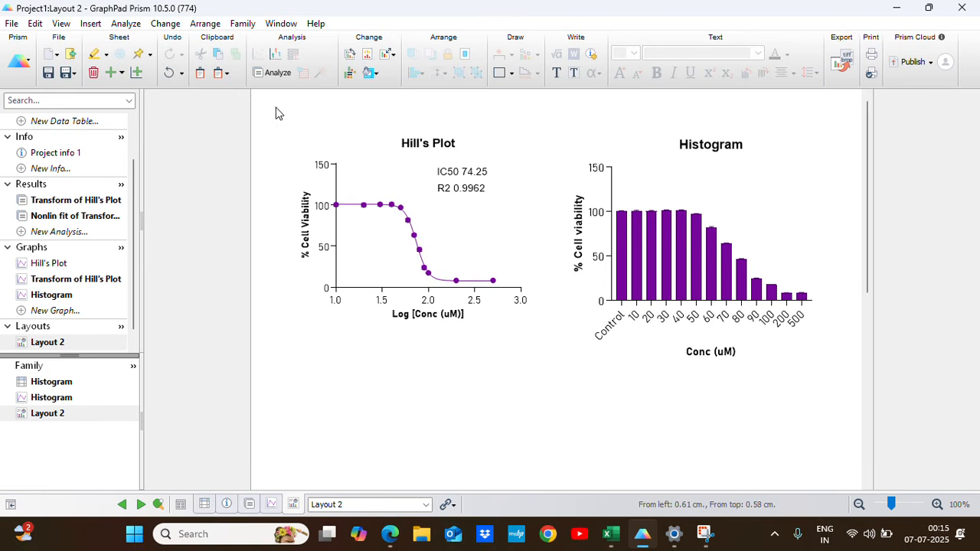
Align the X axes of the Hill's Plot and Histogram graphs on the layout.
left_click_drag(268, 105, 842, 391)
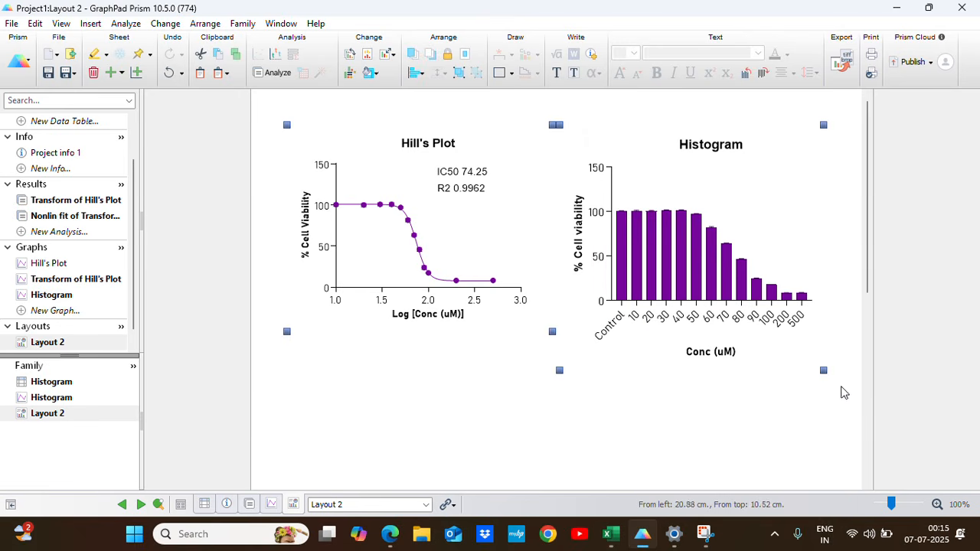
right_click(588, 263)
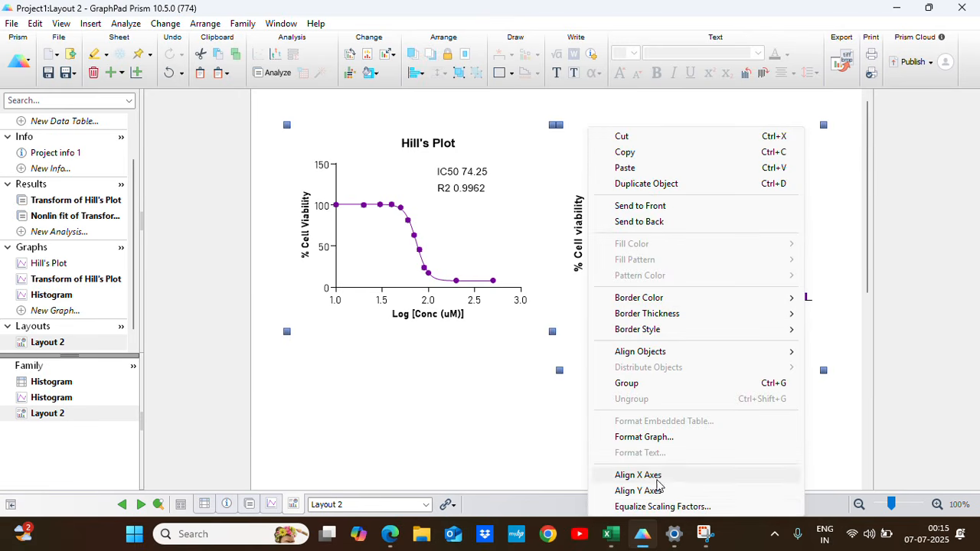
left_click(656, 476)
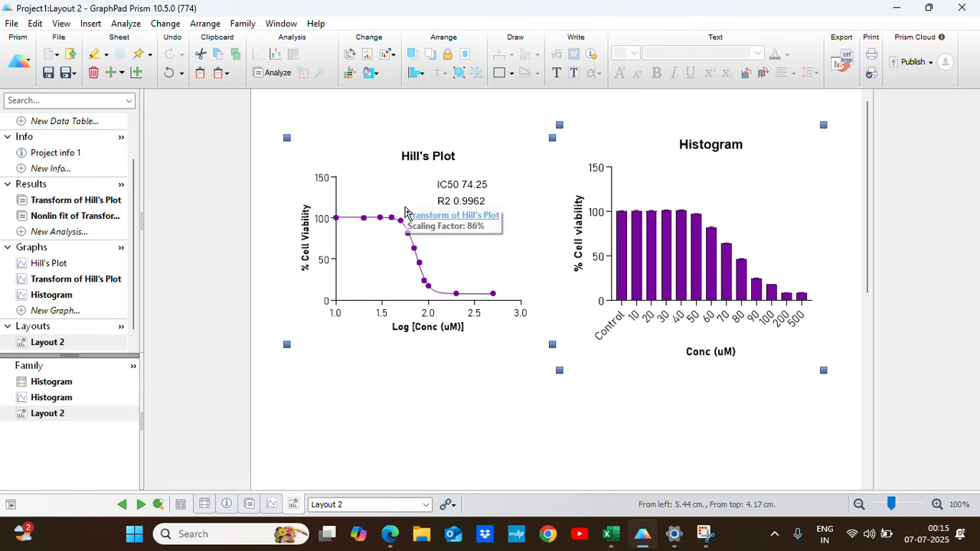
Equalize the two selected graphs' scaling factors by increasing to match the largest (93%), and realign their X axes.
right_click(406, 220)
left_click(476, 507)
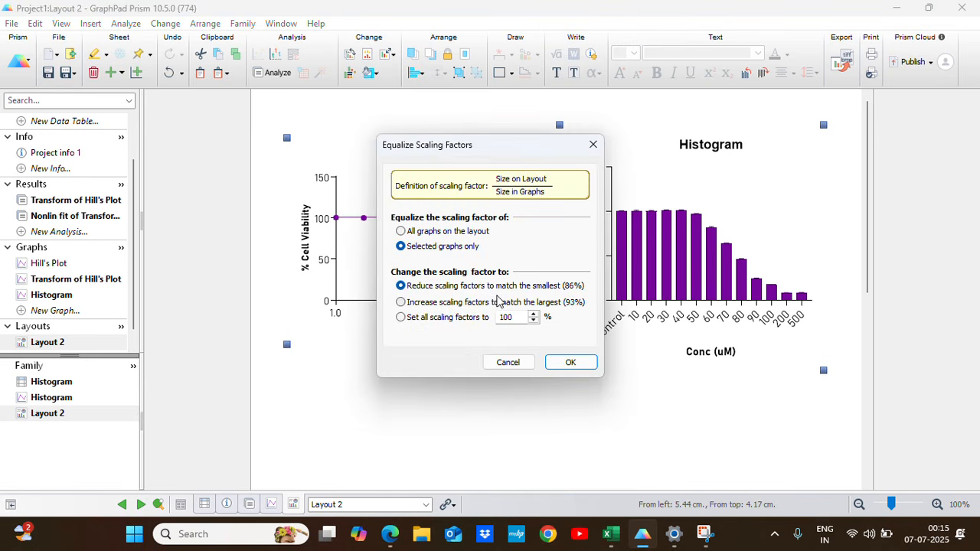
left_click(567, 363)
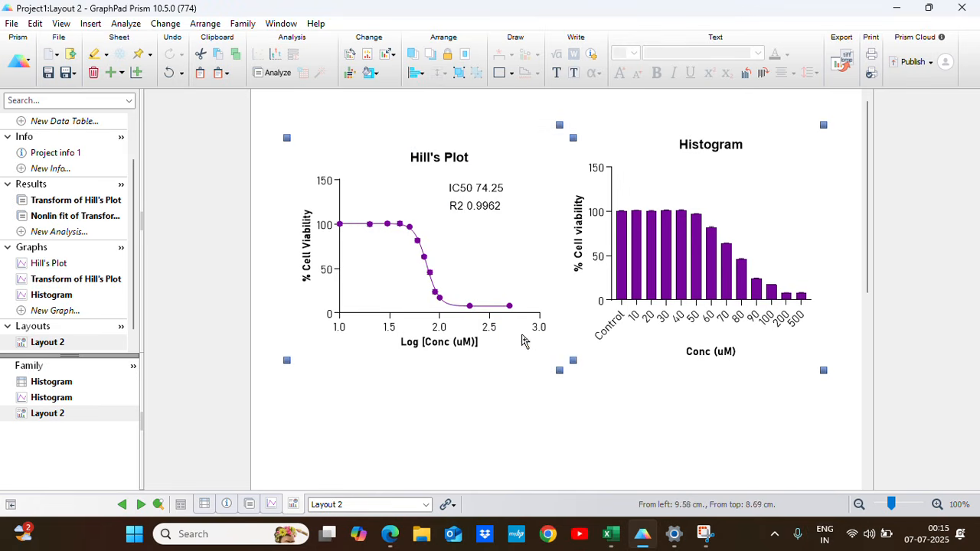
right_click(438, 239)
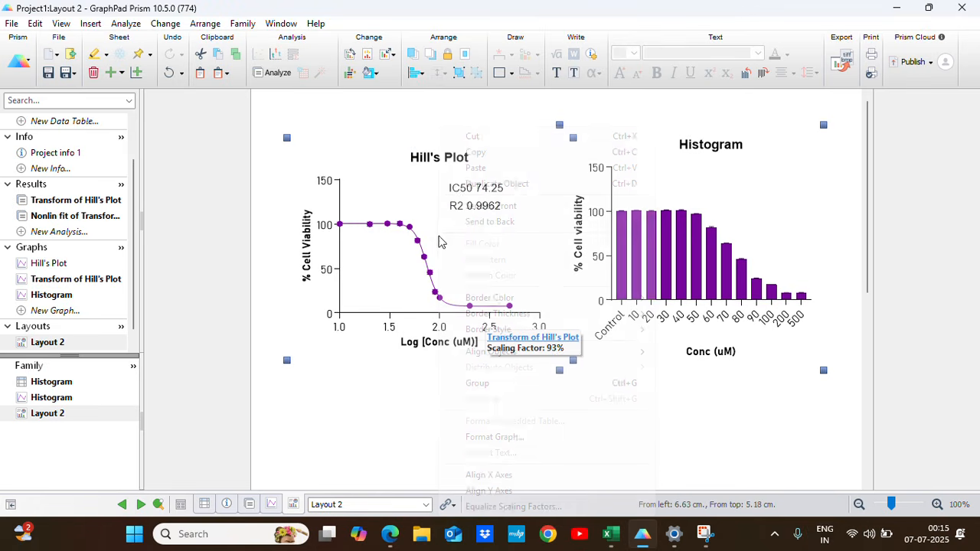
left_click(487, 491)
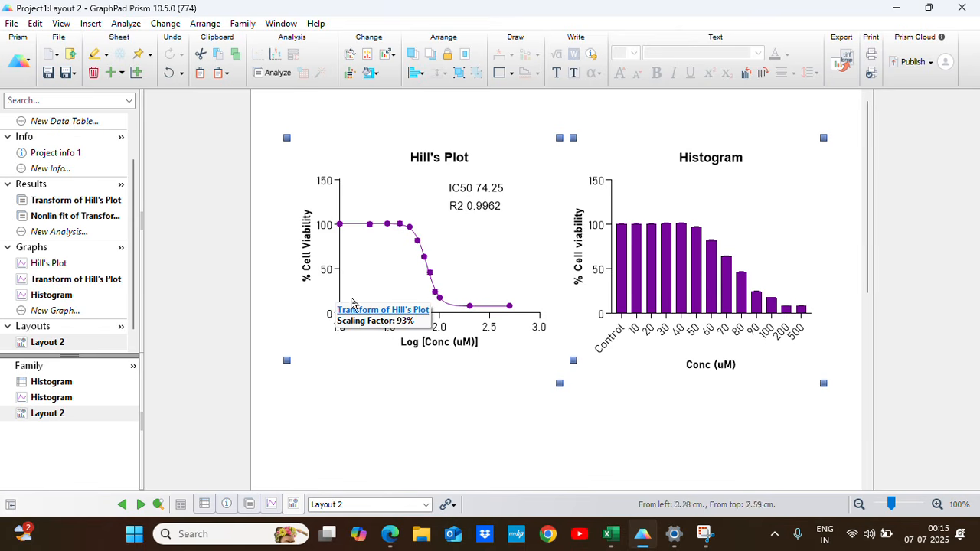
left_click(610, 451)
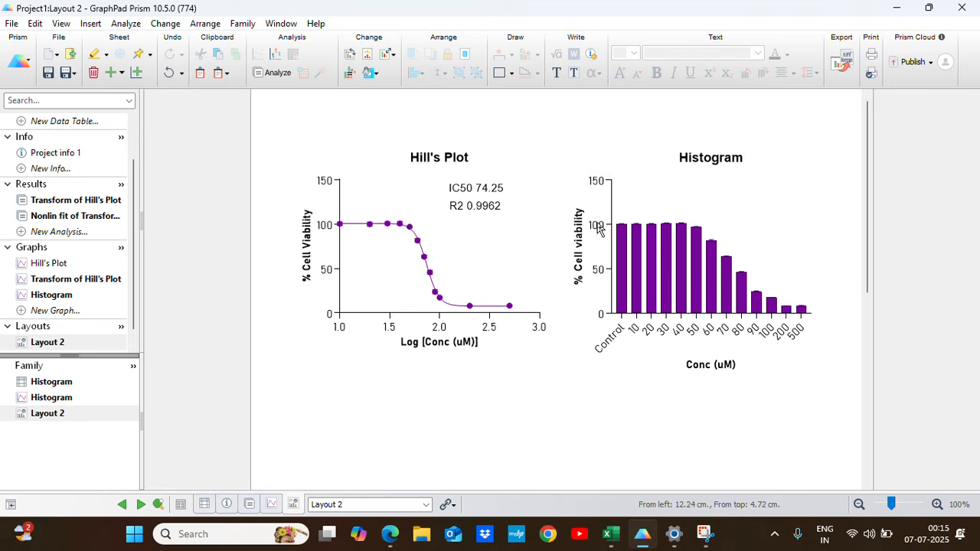
On the Histogram graph sheet, nudge the Conc (uM) axis title slightly up, closer to the concentration labels.
left_click(697, 371)
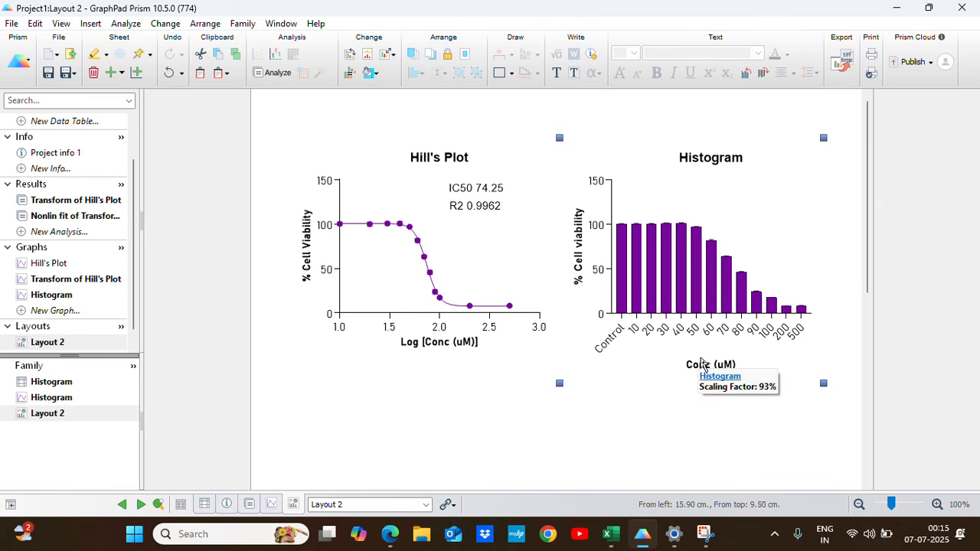
left_click(437, 404)
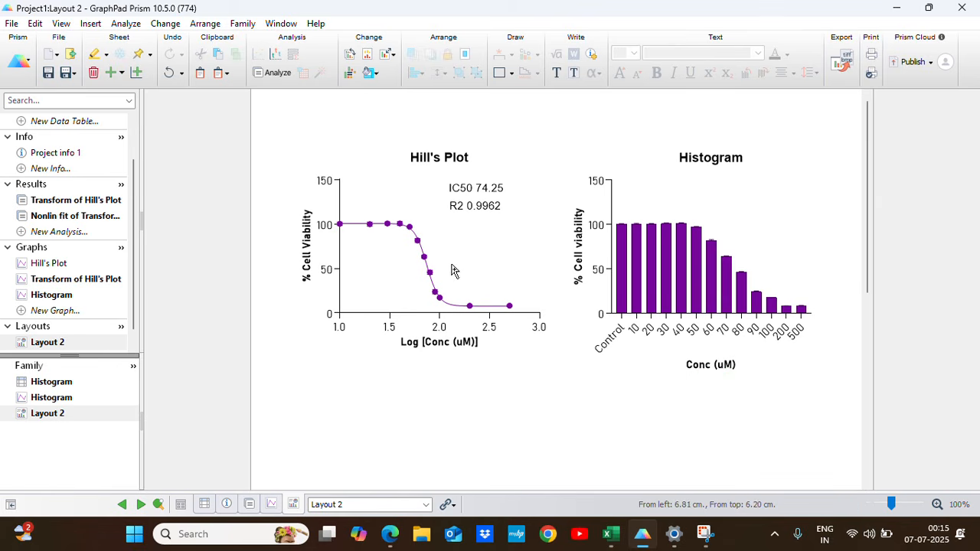
left_click(61, 297)
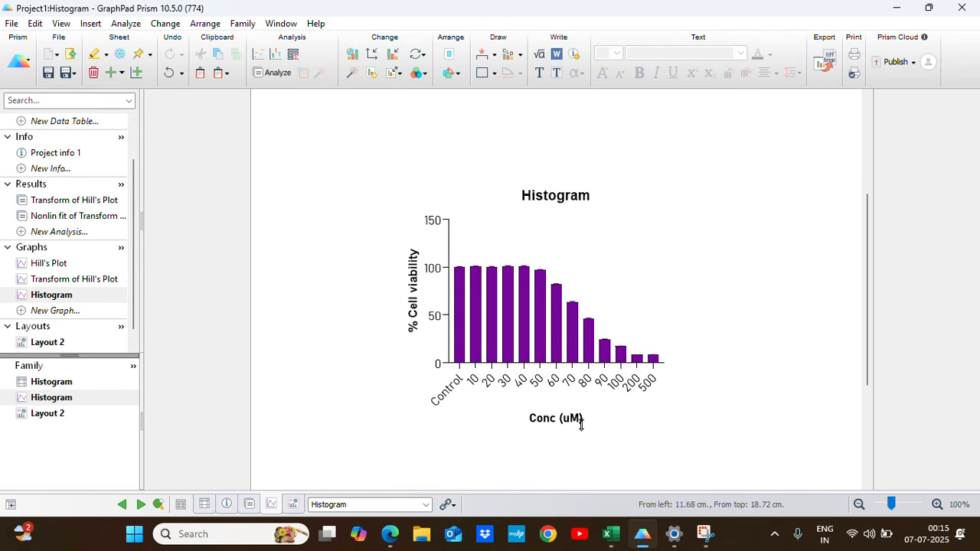
double_click(580, 420)
left_click(646, 426)
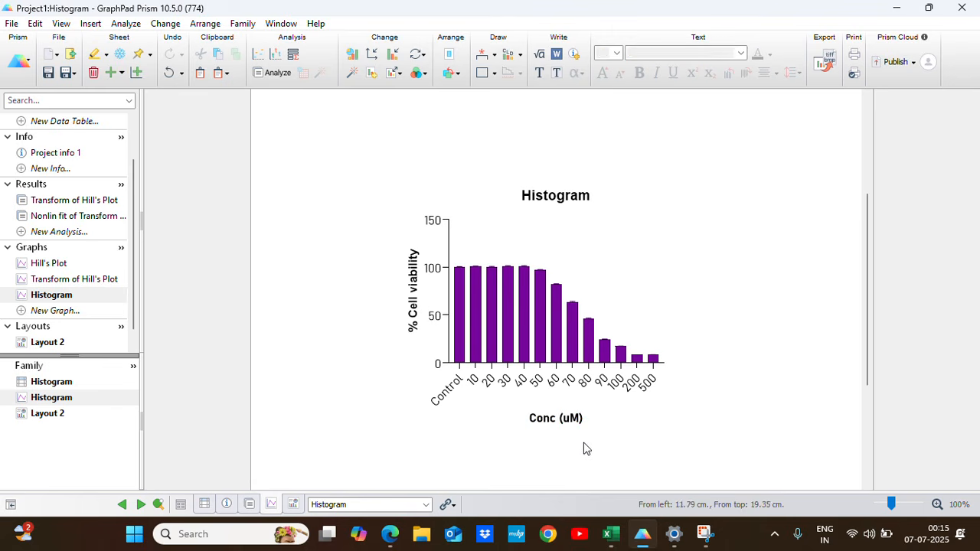
left_click_drag(499, 406, 635, 444)
key("Up")
key("Up")
key("Up")
key("Up")
key("Up")
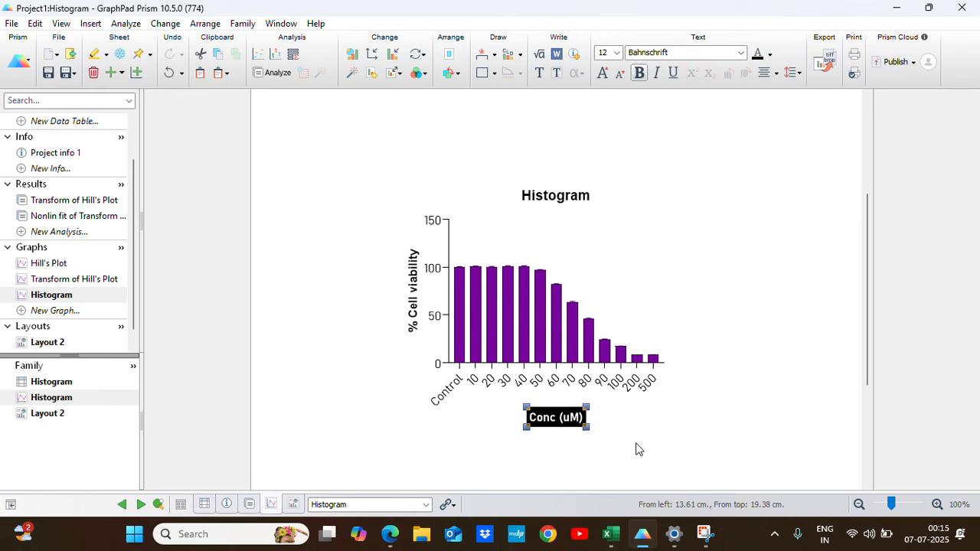
key("Up")
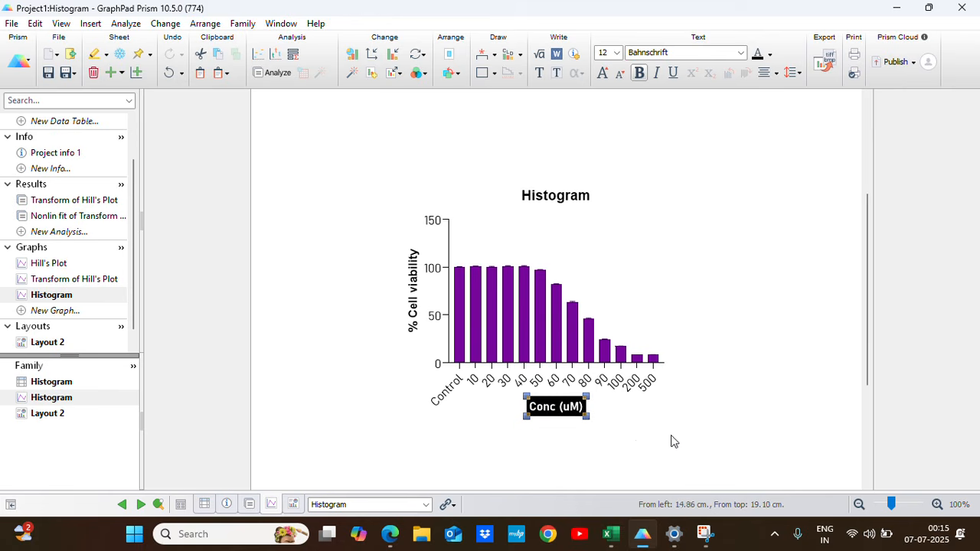
left_click(672, 436)
Return to Layout 2 and set up its export in JPG file format.
left_click(48, 342)
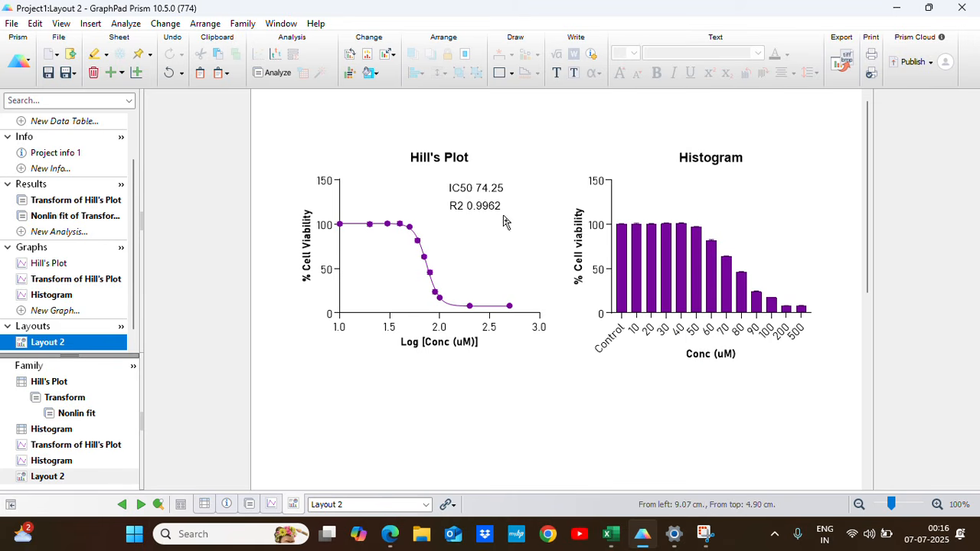
left_click(839, 61)
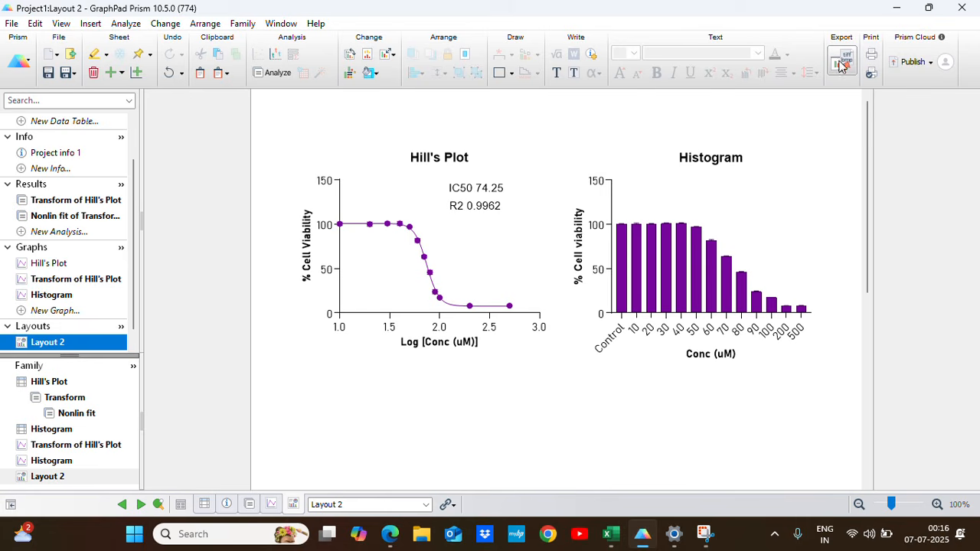
left_click(574, 87)
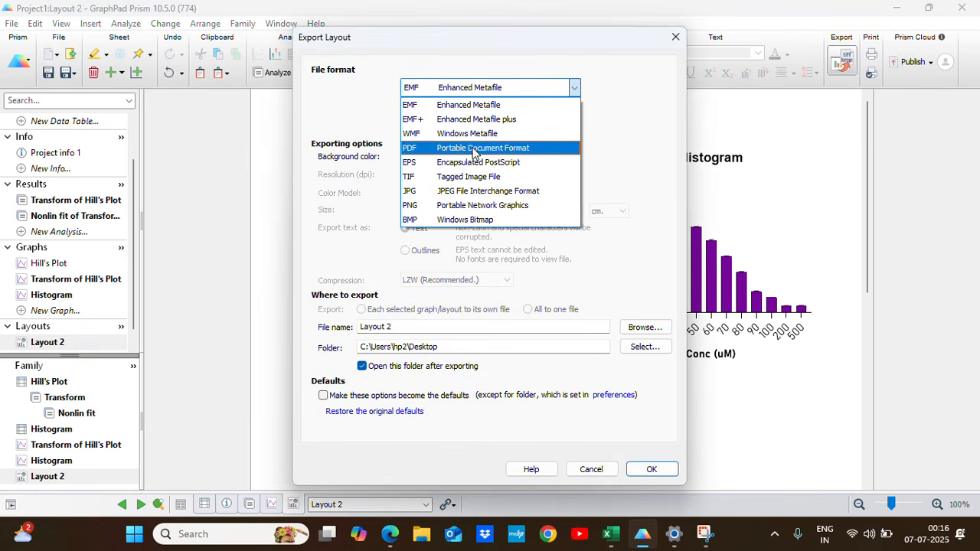
left_click(468, 192)
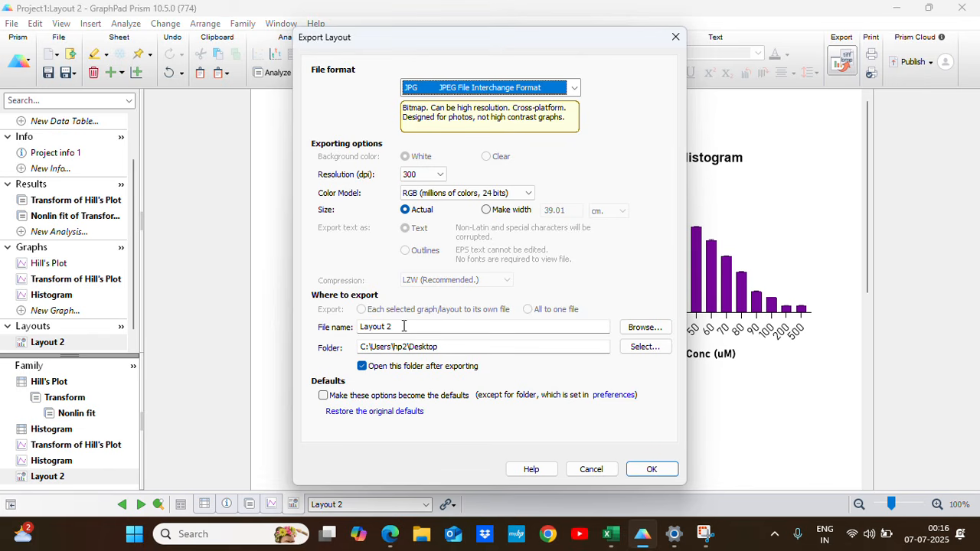
Name the export file MTT_Graphs and export the layout to the Desktop folder.
left_click_drag(403, 326, 360, 327)
key("BackSpace")
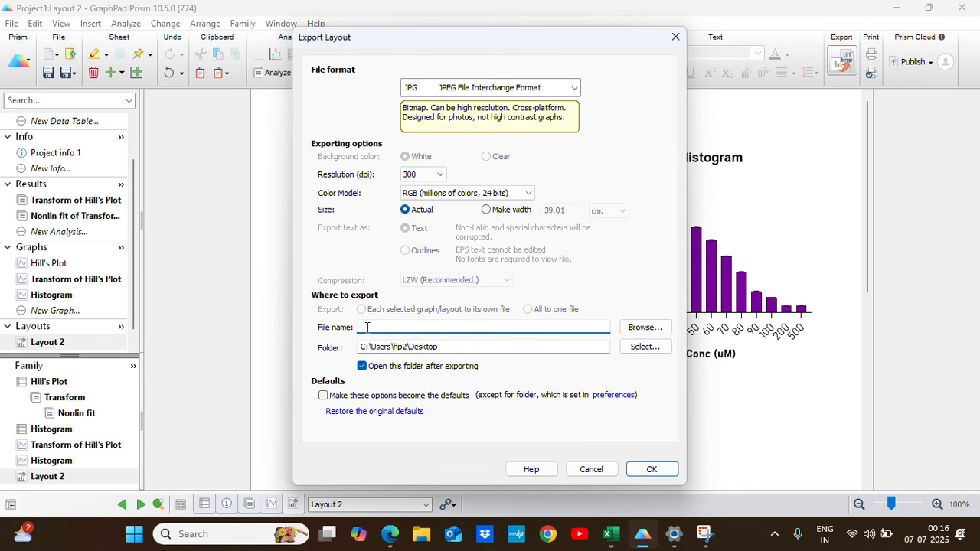
type("MTT_Graphs")
left_click(652, 469)
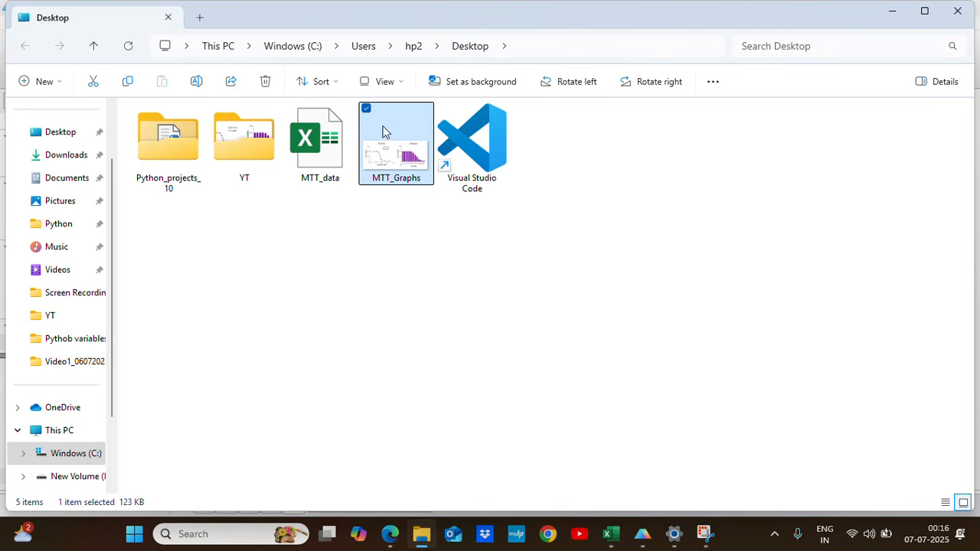
Open the exported MTT_Graphs image in Paint and inspect both graphs in full.
double_click(397, 169)
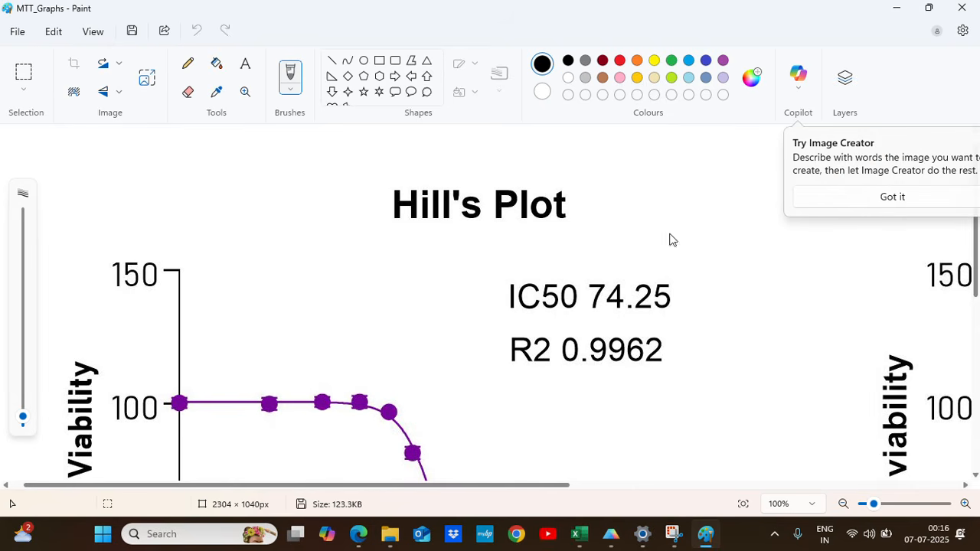
left_click(844, 503)
left_click(844, 504)
left_click(844, 504)
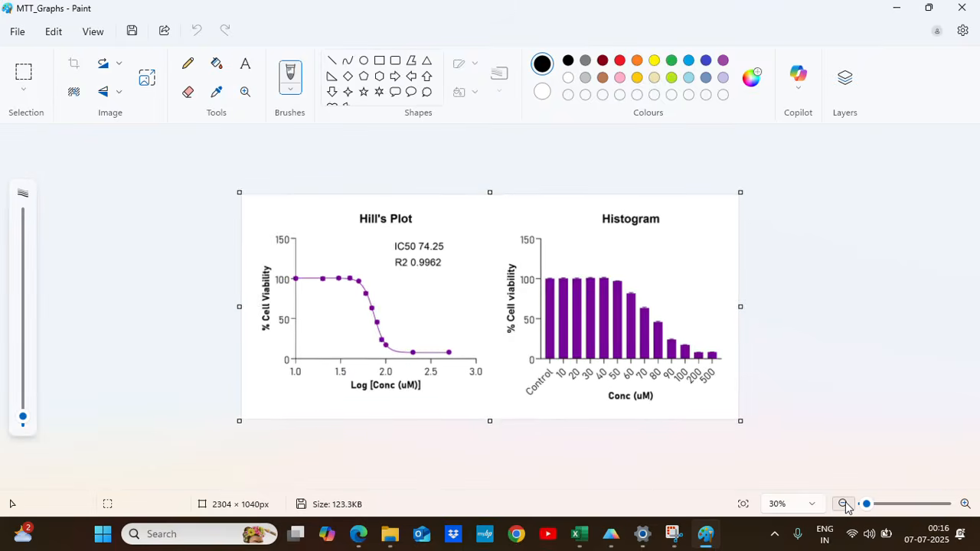